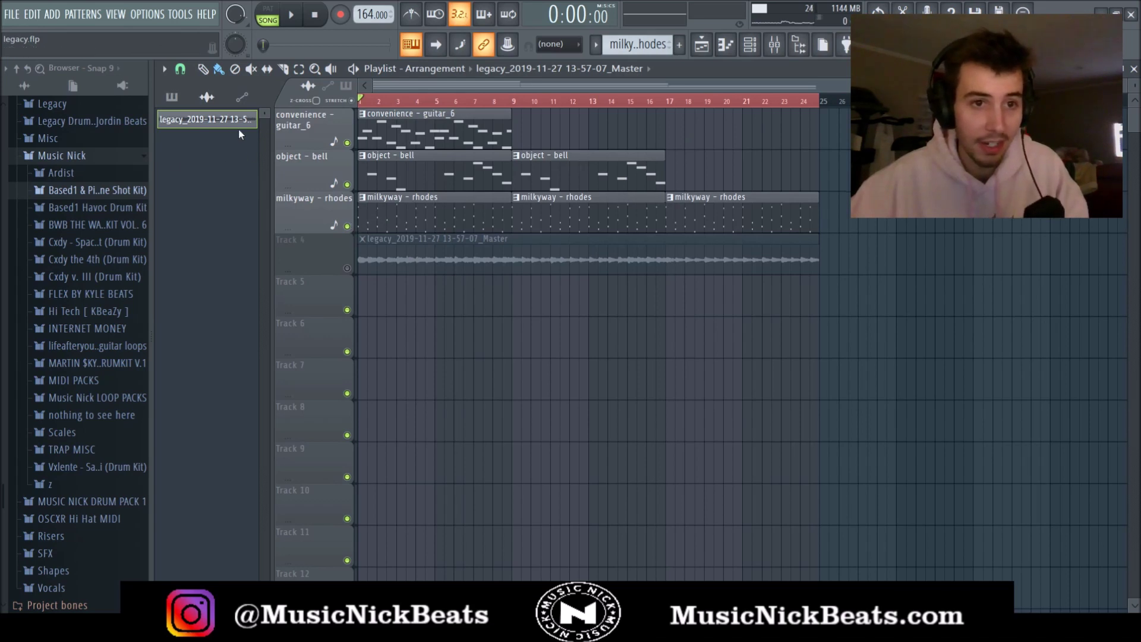
Step: Solo the playlist track holding the rendered legacy master clip and play it back
right_click(348, 267)
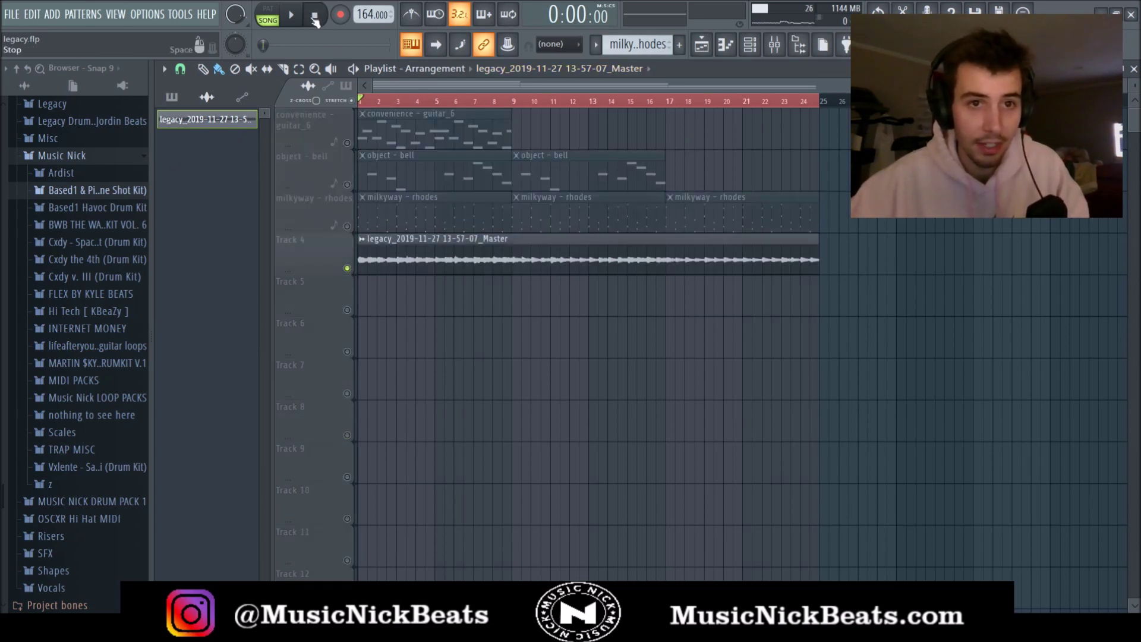
left_click(291, 15)
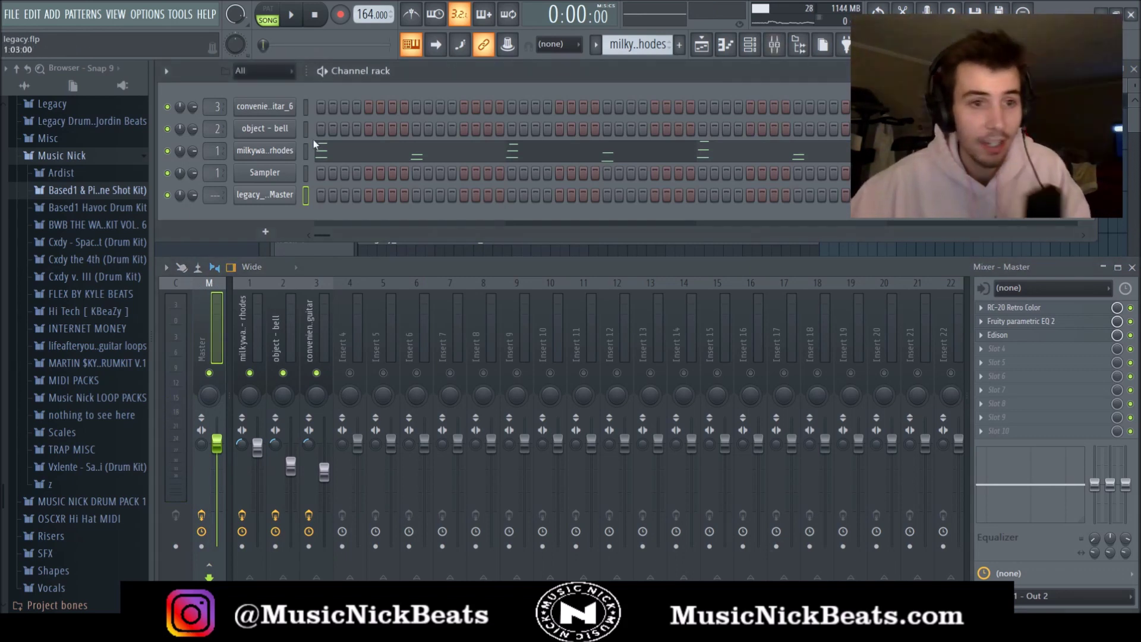
Step: Preview the loops Billion 200, Jaded 170 and Unhinge 140 from the NOVEMBER 2019 folder of Music Nick LOOP PACKS
left_click(92, 397)
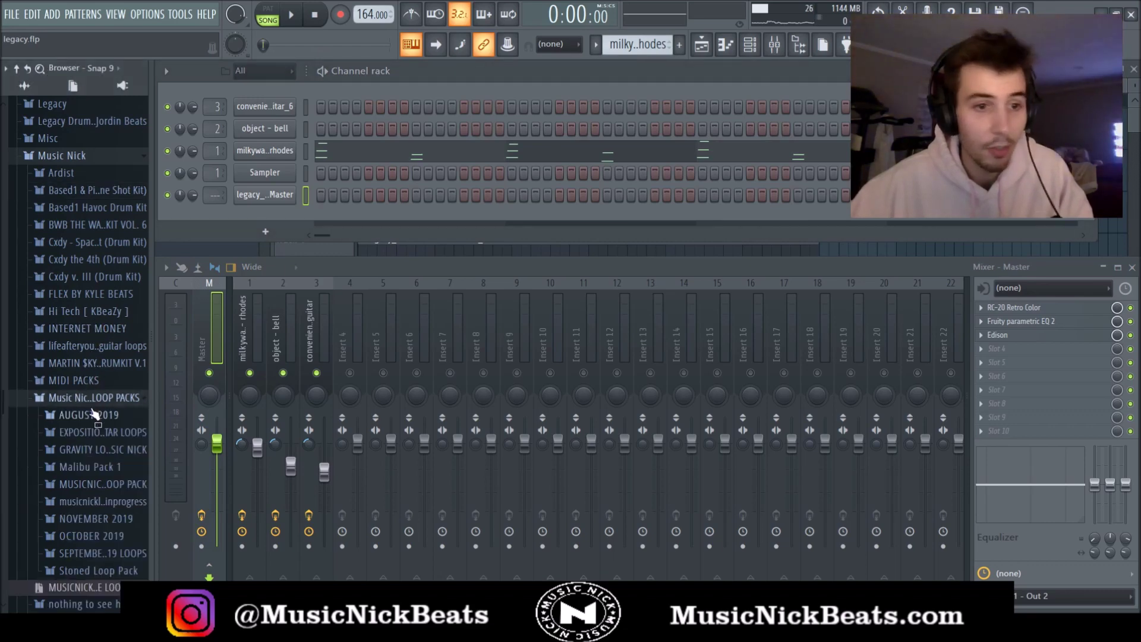
left_click(94, 421)
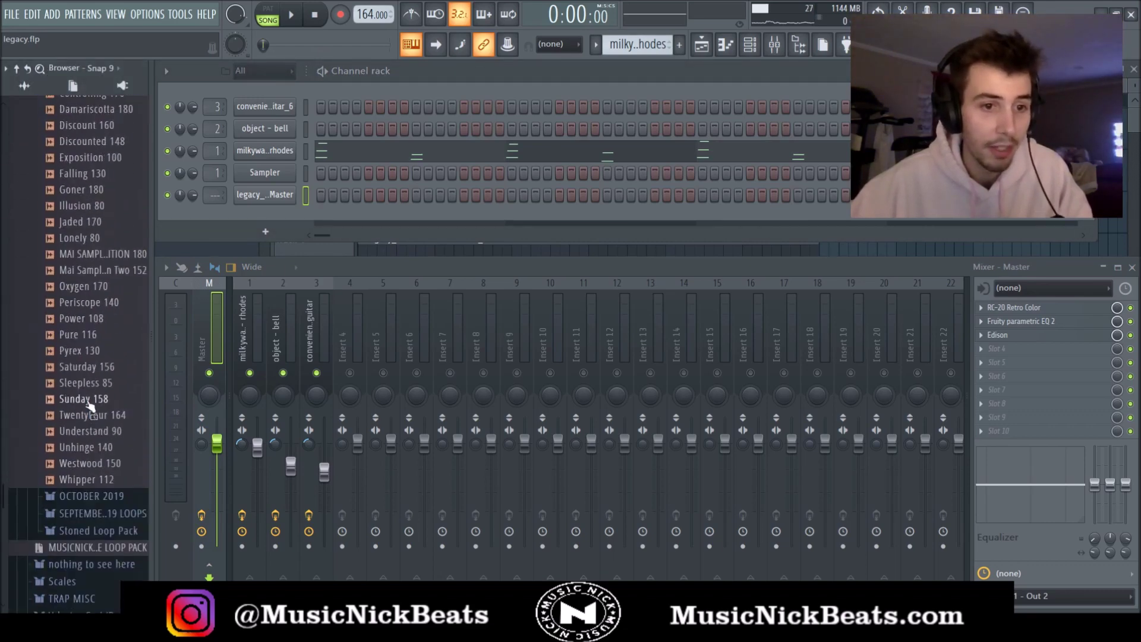
scroll(104, 396, "down", 2)
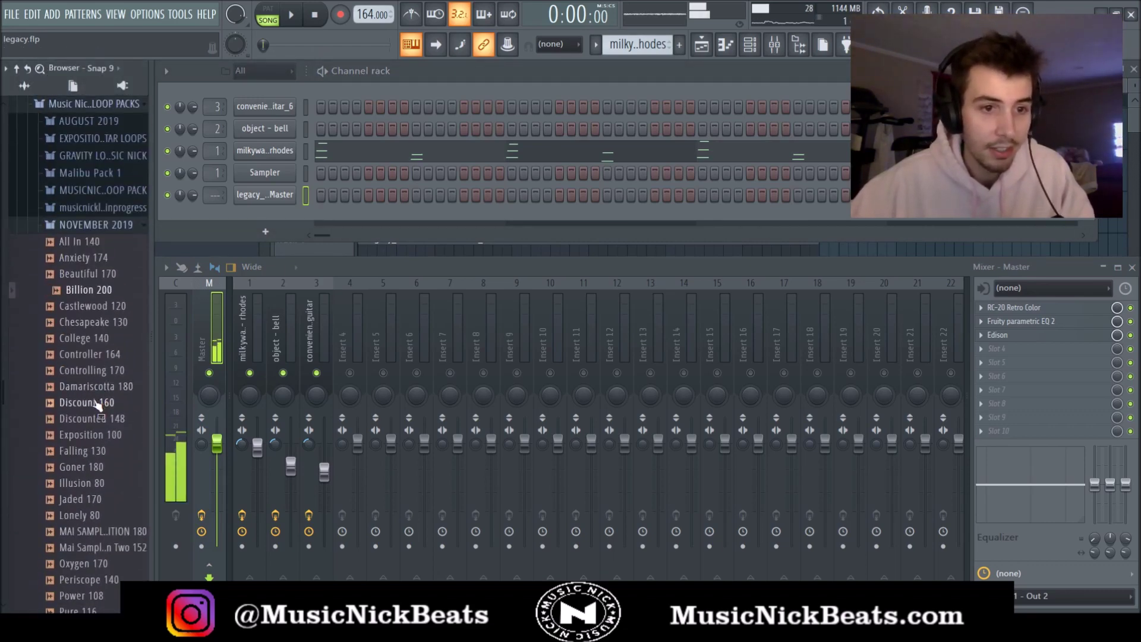
scroll(98, 410, "down", 2)
scroll(100, 416, "down", 2)
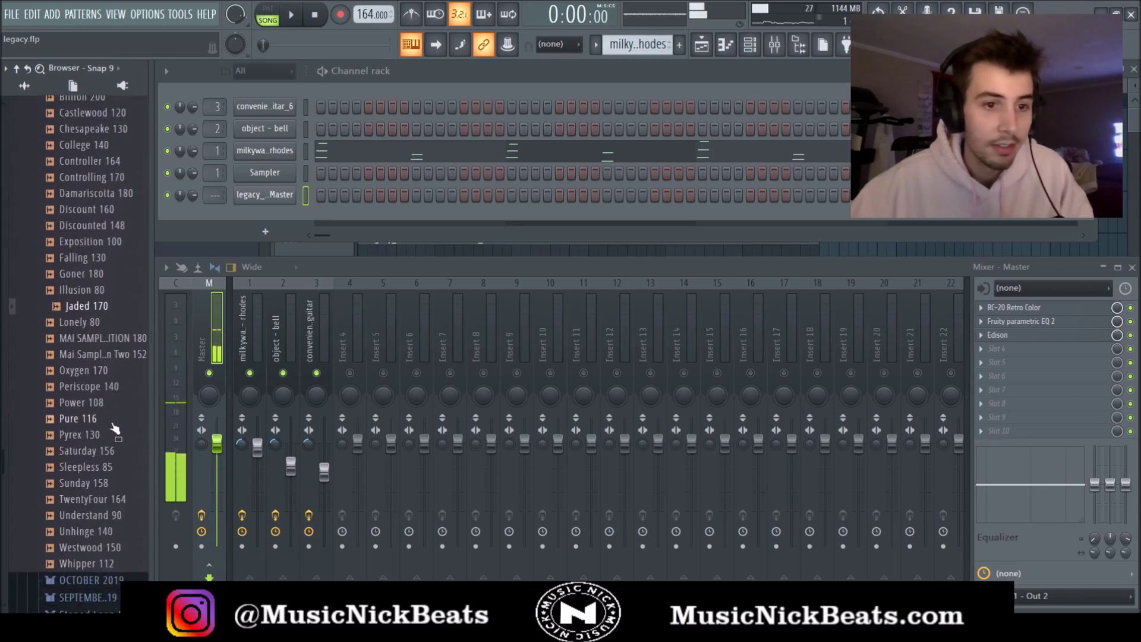
scroll(101, 437, "down", 2)
scroll(99, 443, "up", 4)
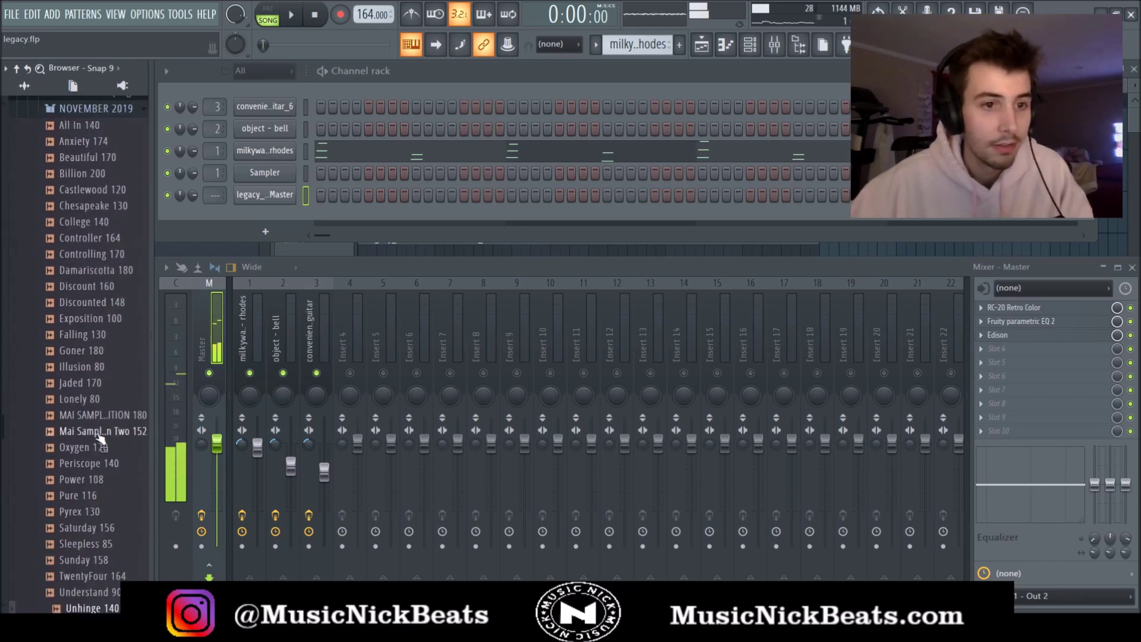
left_click(317, 15)
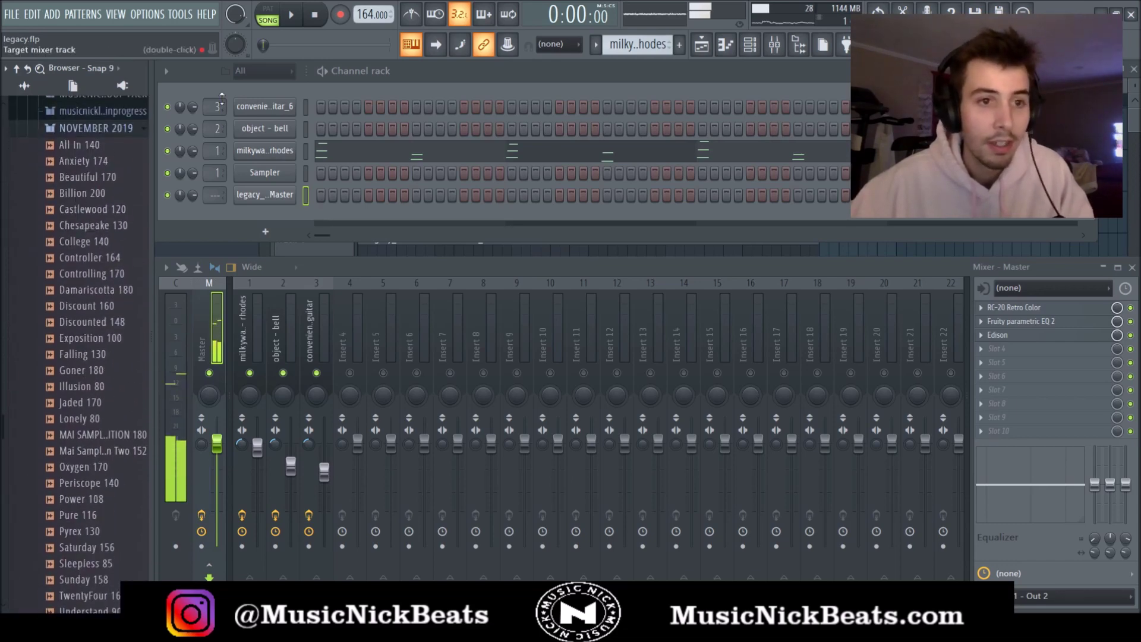
Step: Audition loops from the EXPOSITION guitar loops folder, including outside in Em 170, then stop the preview and collapse the folder
left_click(100, 256)
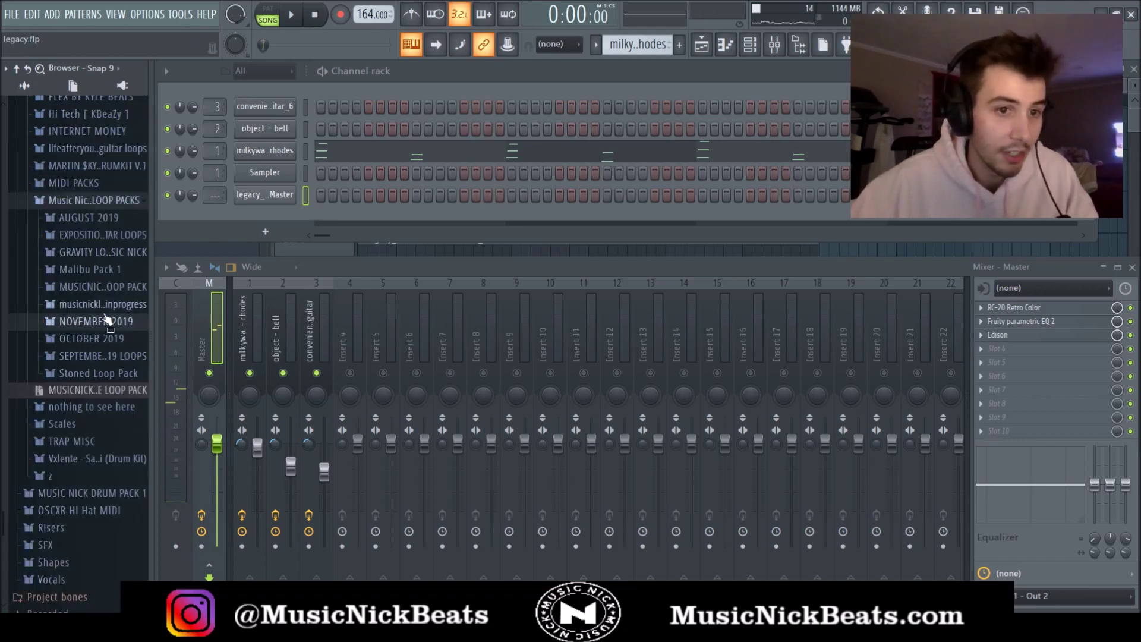
left_click(104, 236)
scroll(102, 261, "down", 1)
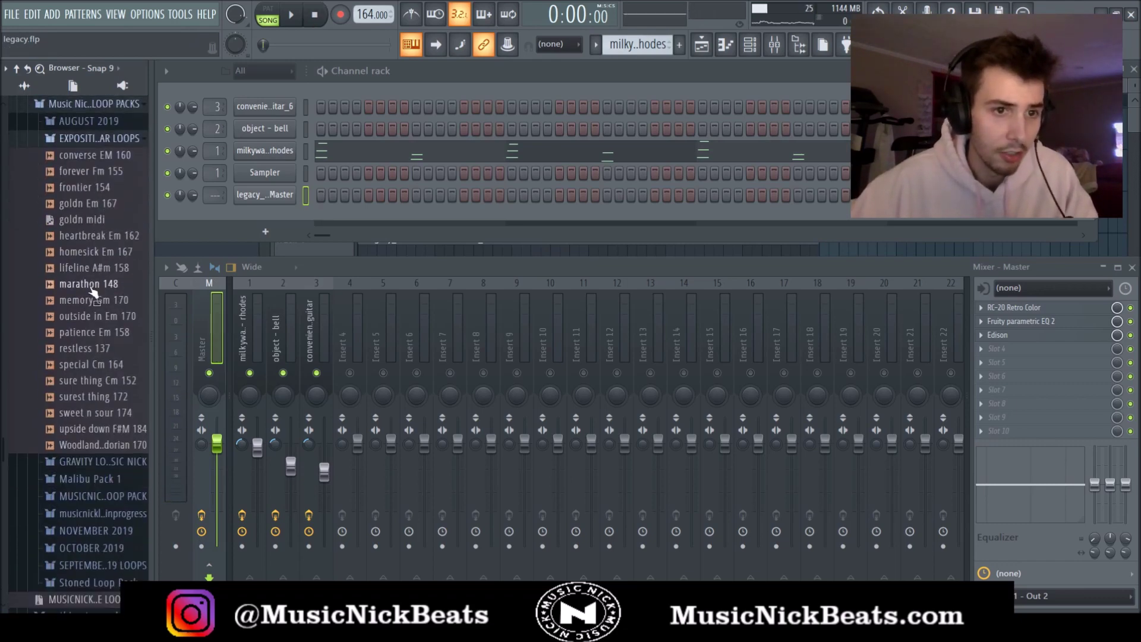
left_click(92, 317)
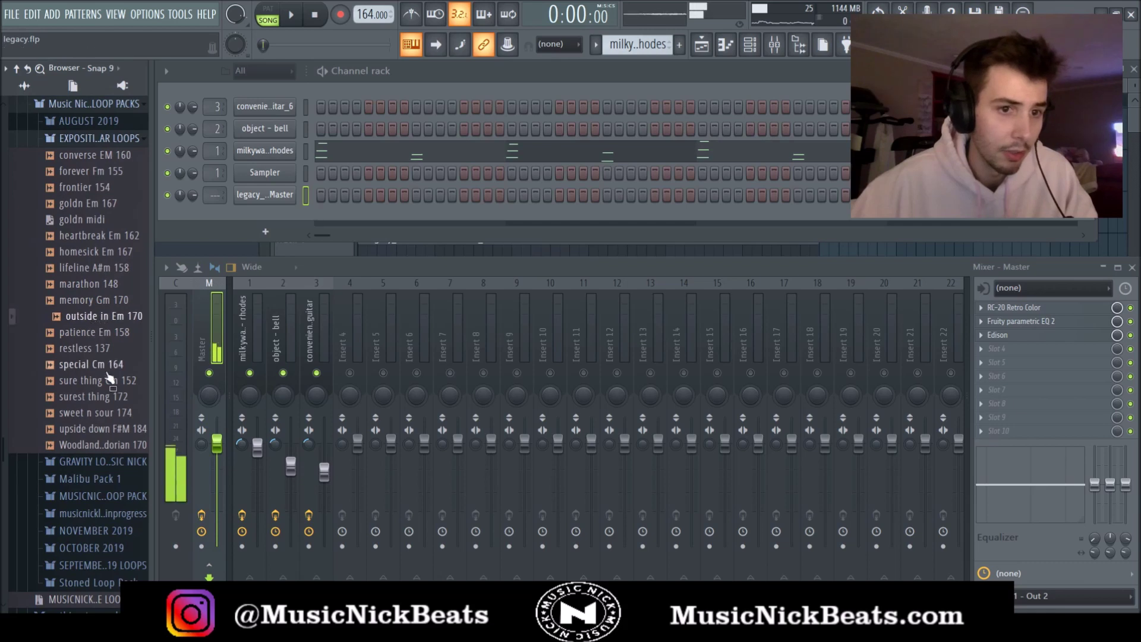
left_click(106, 416)
left_click(101, 432)
left_click(95, 172)
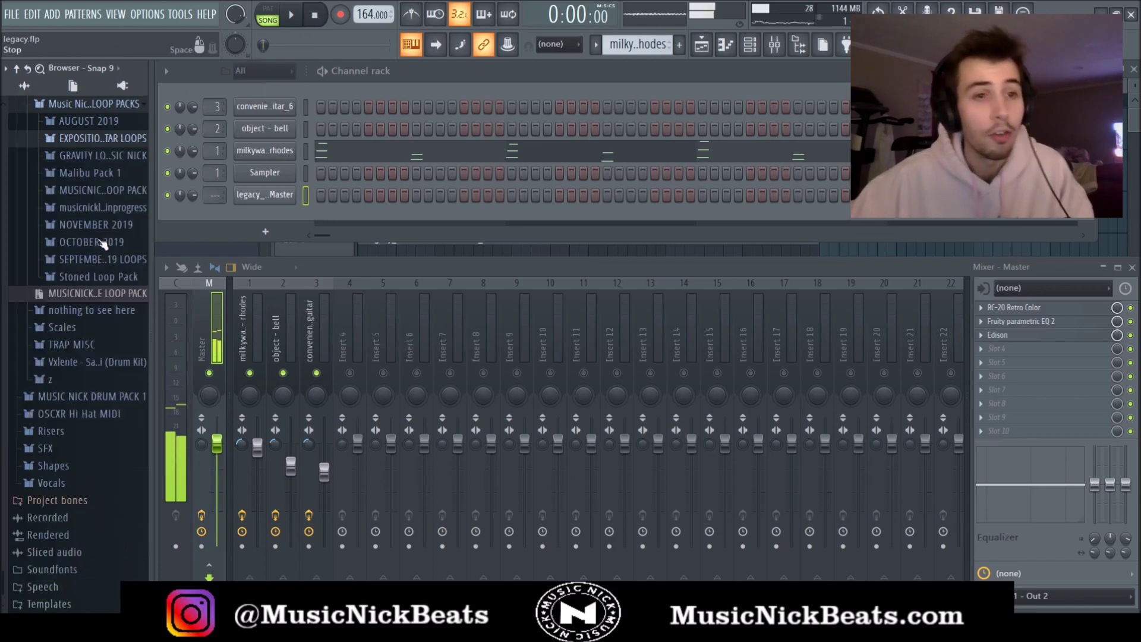
scroll(106, 242, "up", 3)
Step: Look through the contents of the EXPOSITION guitar and NOVEMBER 2019 loop folders and collapse both
left_click(82, 238)
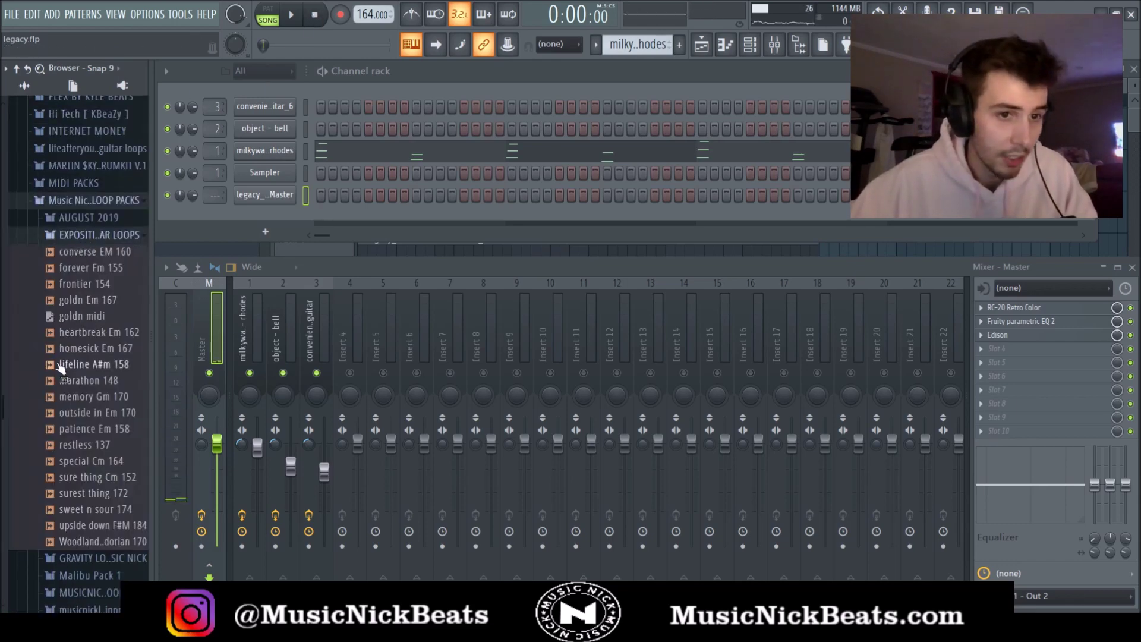
left_click(112, 238)
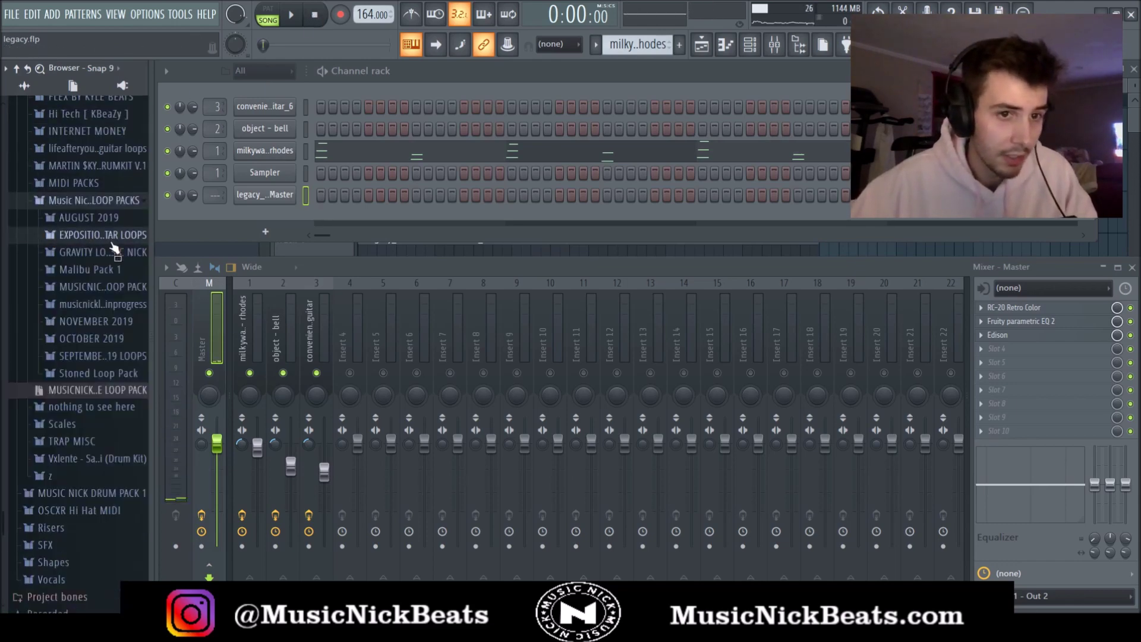
left_click(106, 321)
scroll(106, 324, "down", 8)
scroll(107, 178, "up", 4)
left_click(110, 124)
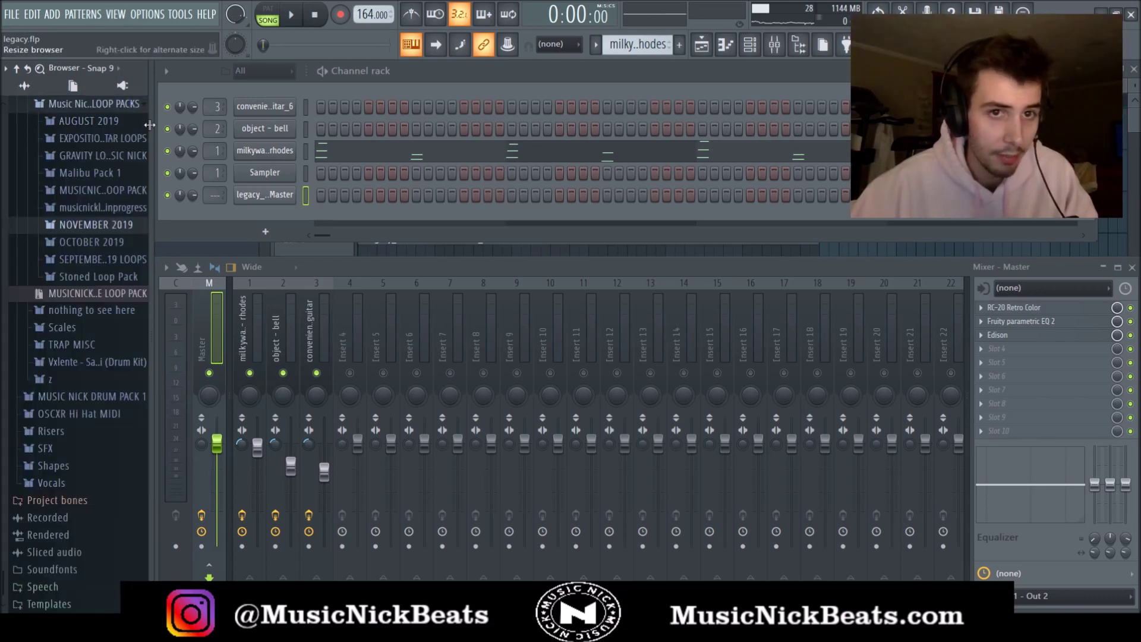
Step: Re-enable the guitar, bell and rhodes tracks in the playlist, mute the rendered master track, and show the mixer
key("F5")
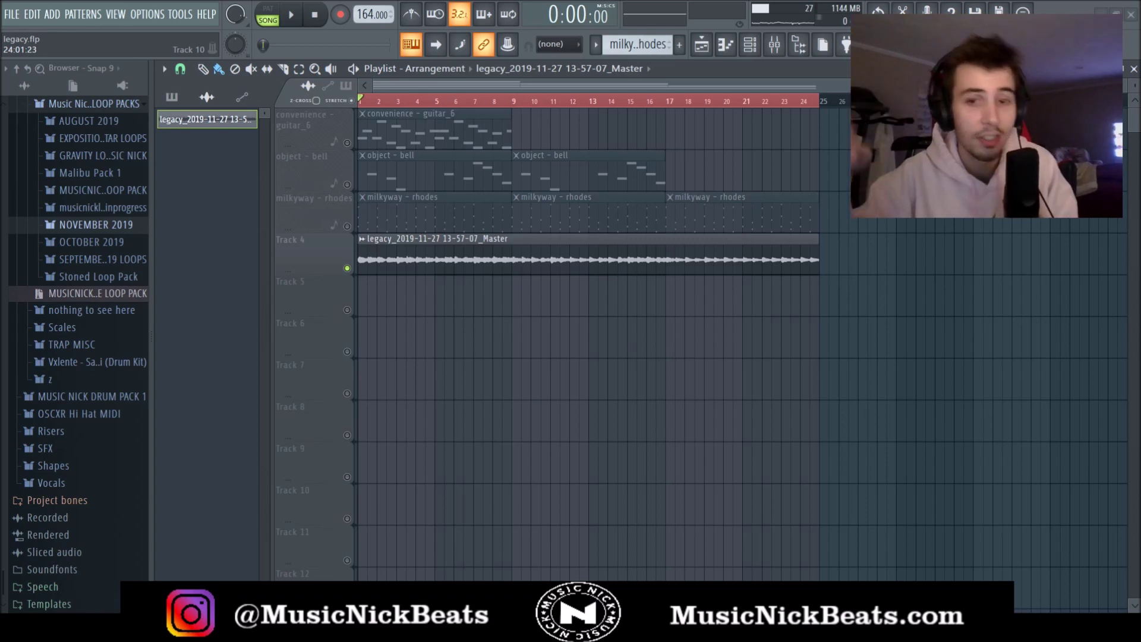
left_click(347, 268)
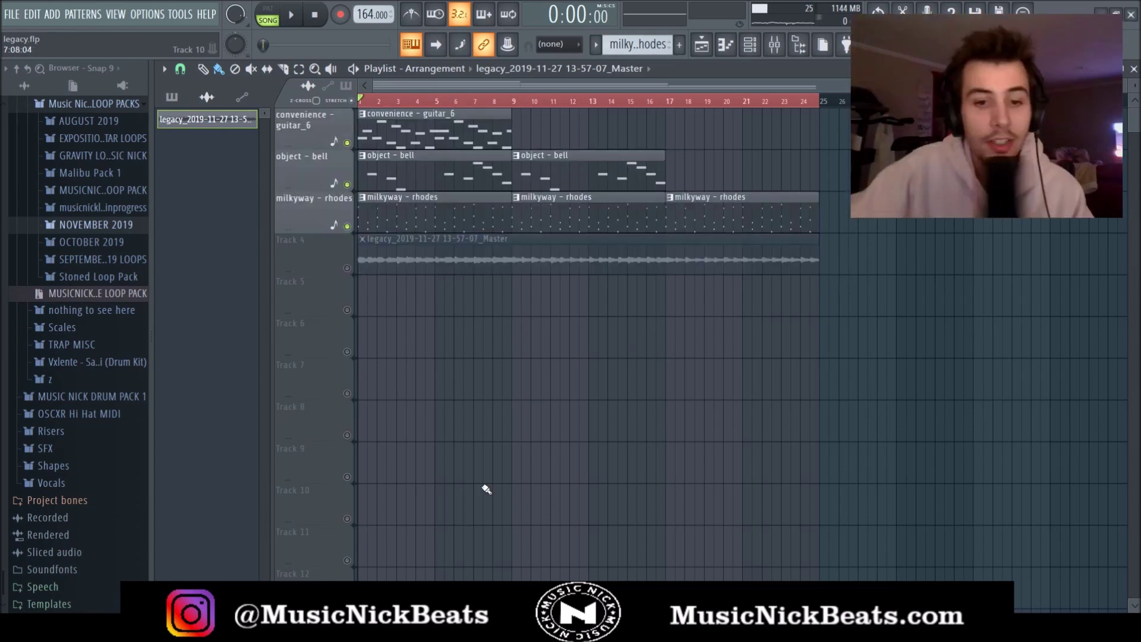
left_click(776, 49)
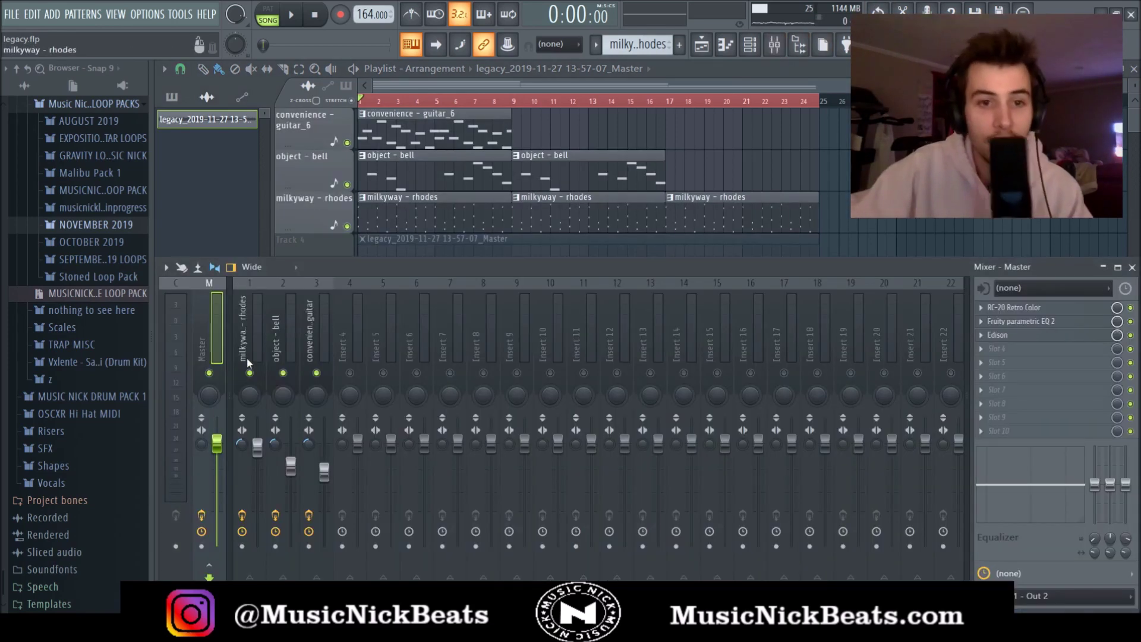
Step: Examine the EffectRack on the milkyway – rhodes mixer track, including its EchoBoy Jr. and Crystallizer units and the available effects
left_click(1011, 307)
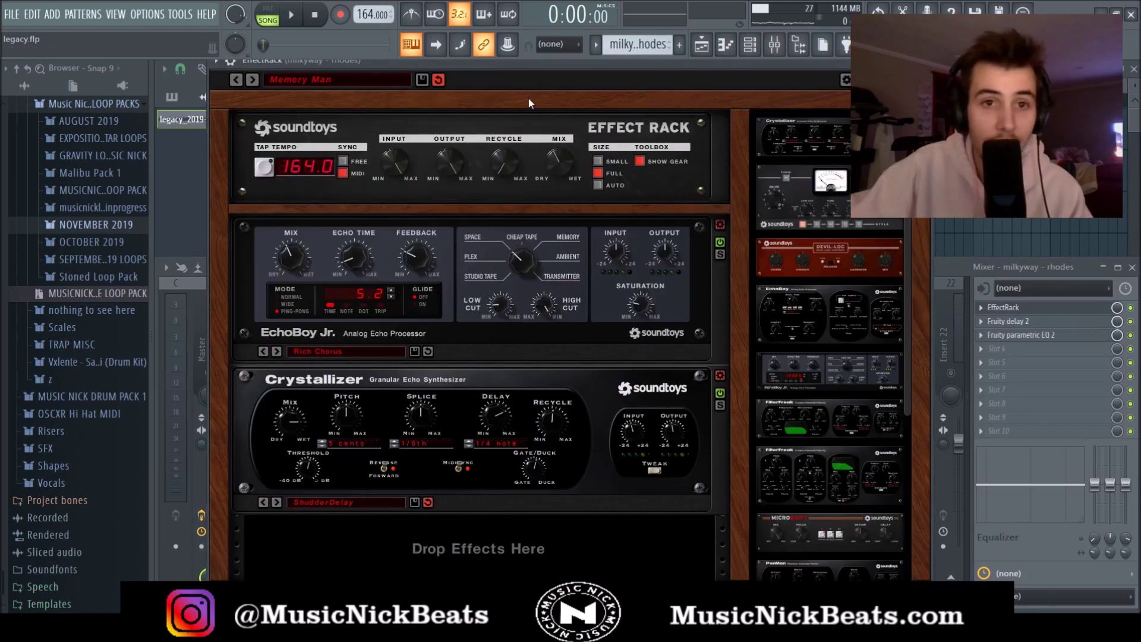
mouse_move(523, 63)
left_mouse_down()
mouse_move(506, 93)
mouse_move(510, 79)
left_mouse_up()
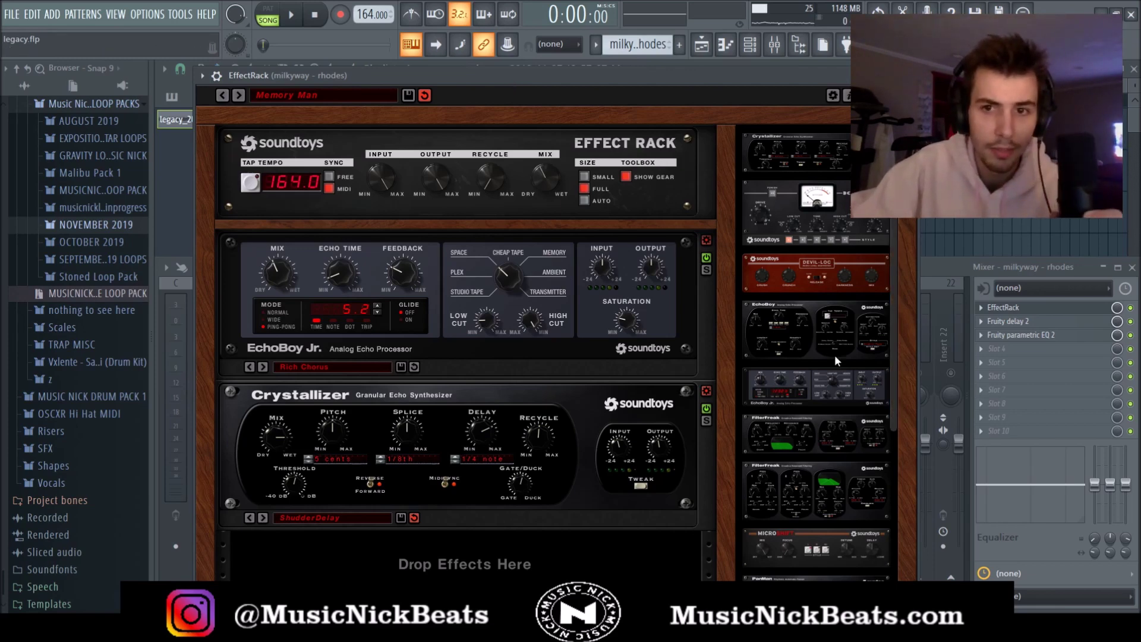
scroll(815, 277, "down", 3)
scroll(803, 356, "up", 1)
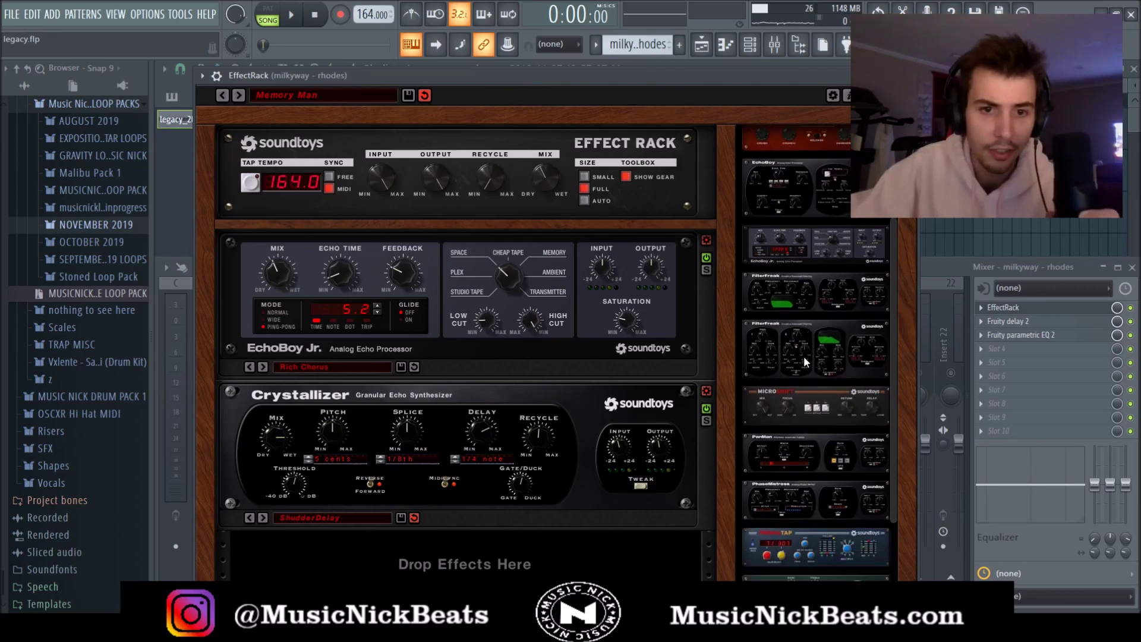
scroll(843, 316, "up", 2)
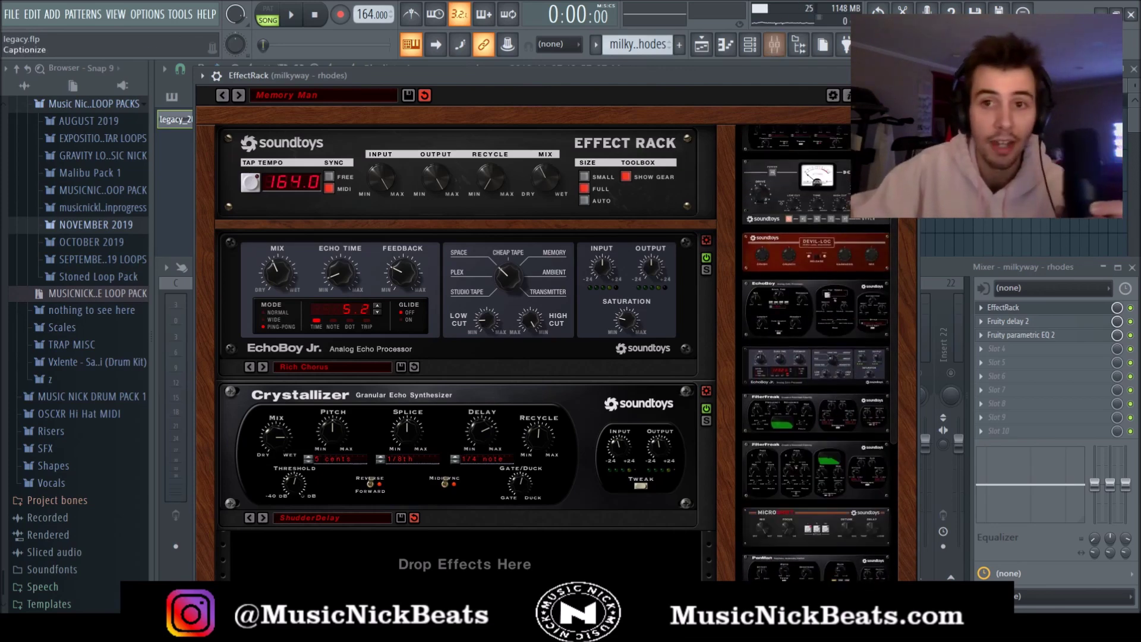
left_click_drag(803, 74, 815, 68)
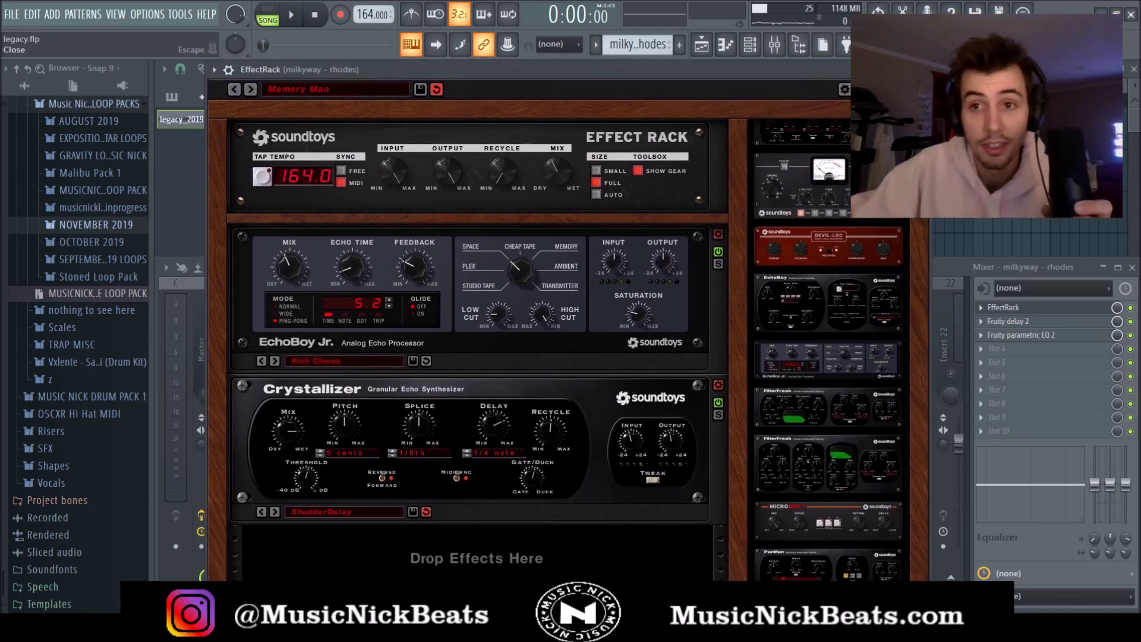
key("Escape")
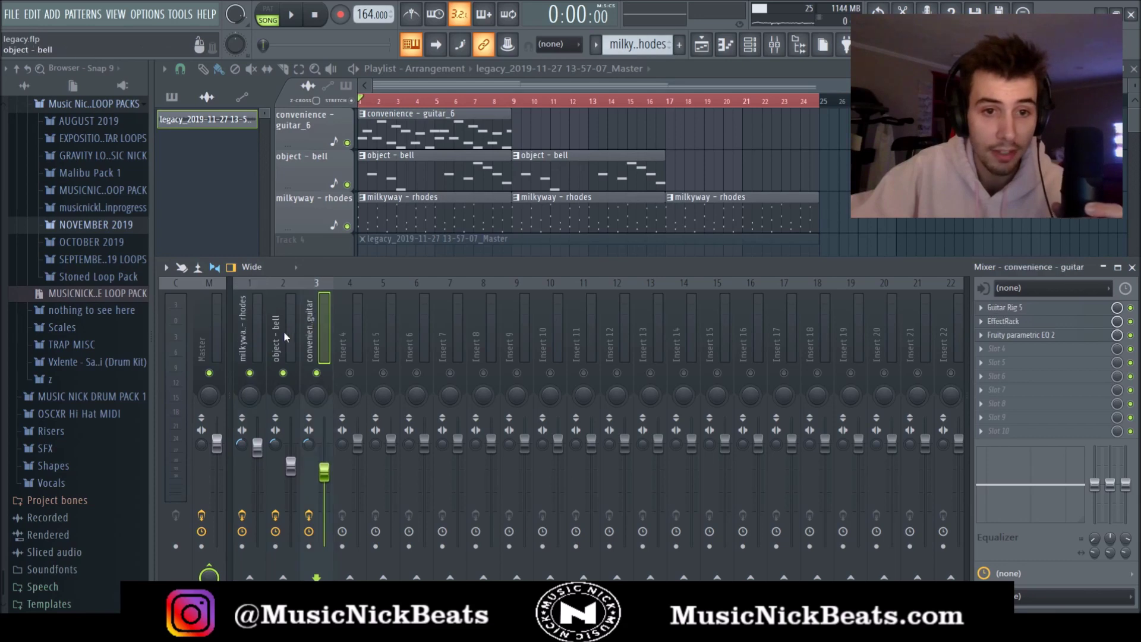
Step: Collapse Music Nick LOOP PACKS in the browser and look at the instrument folders inside the Based1 one shot kit
scroll(72, 294, "up", 7)
scroll(72, 321, "down", 2)
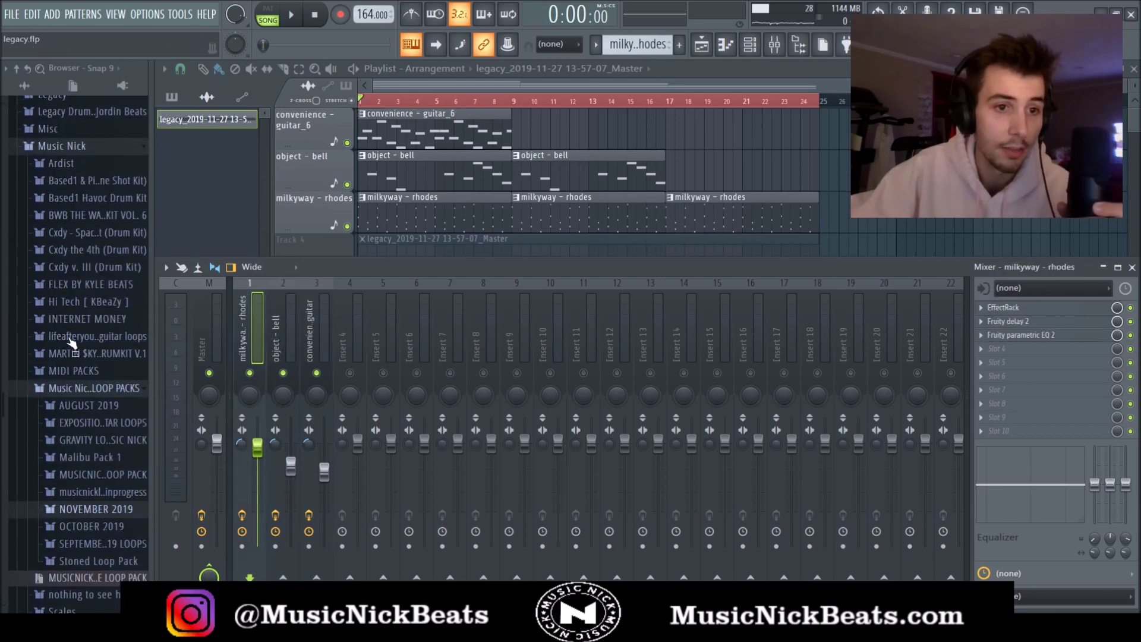
left_click(77, 393)
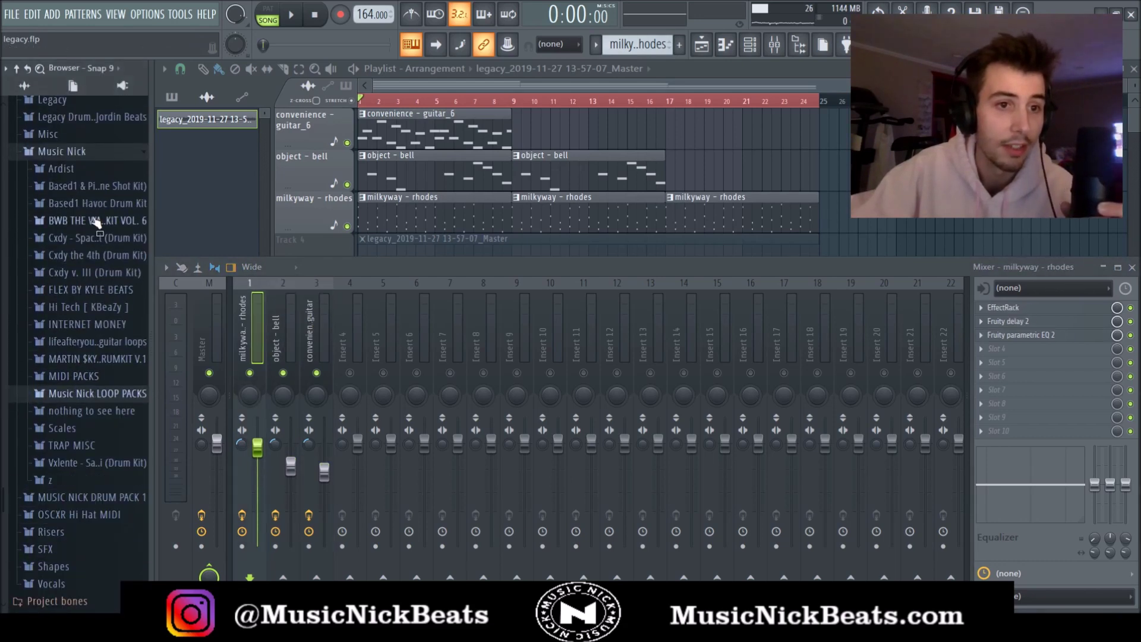
left_click(84, 188)
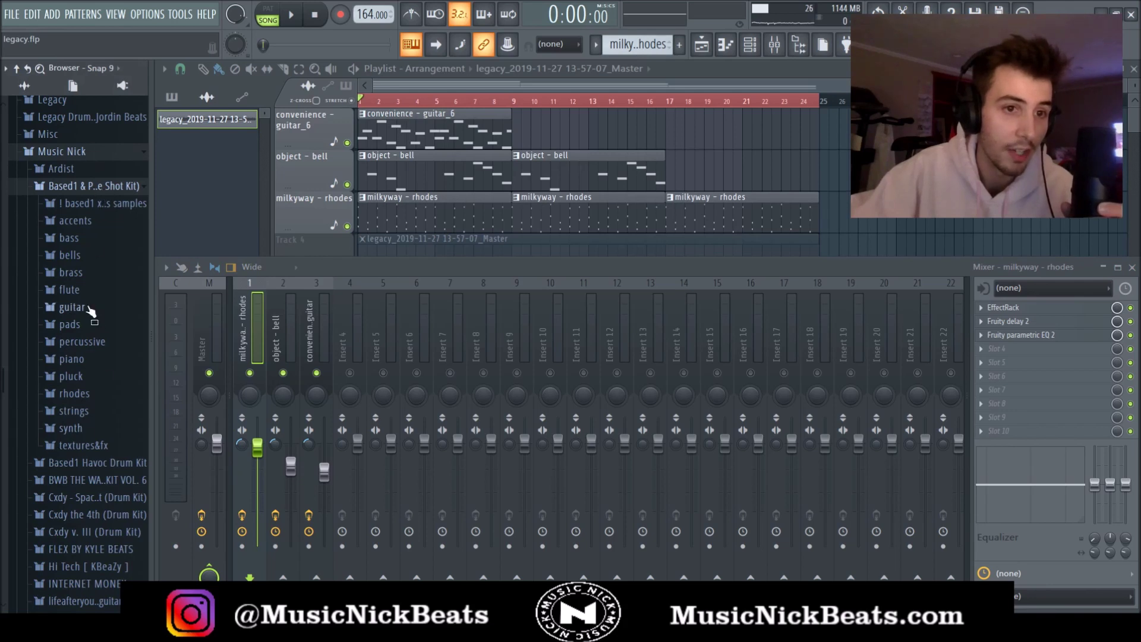
left_click(90, 186)
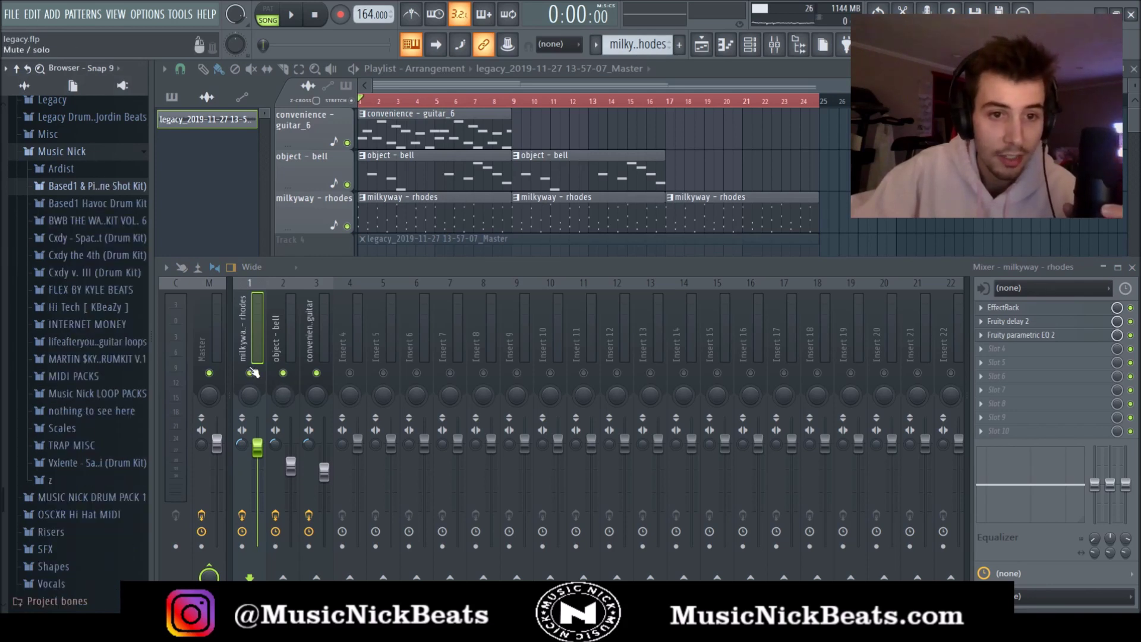
Step: Solo the milkyway – rhodes track in the mixer and keep it selected
right_click(253, 372)
left_click(277, 339)
left_click(309, 339)
left_click(245, 351)
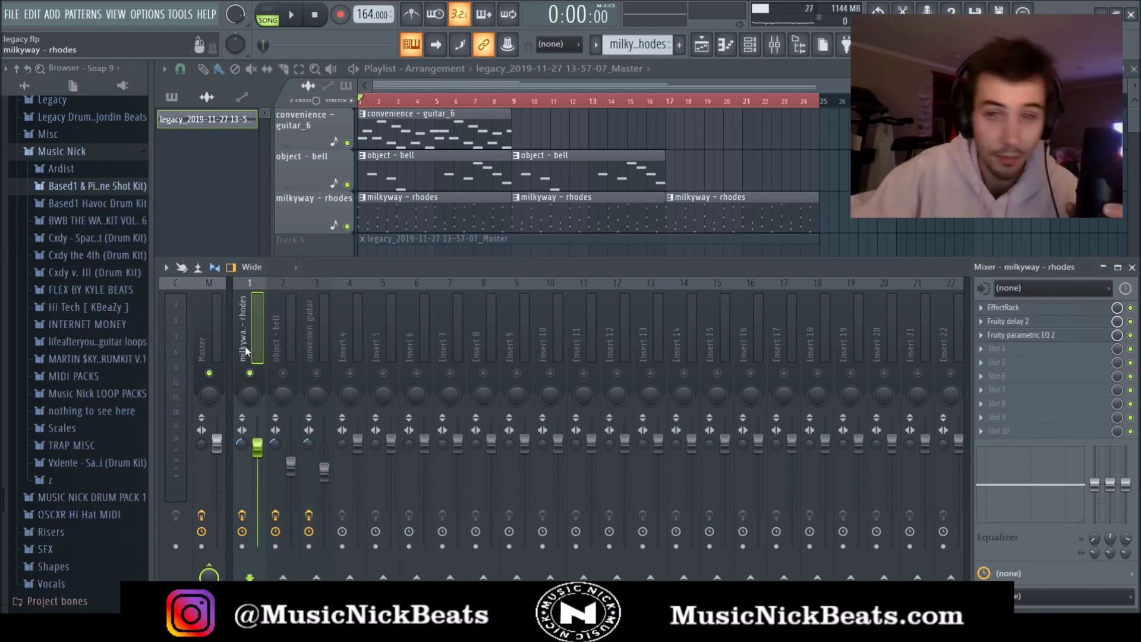
Step: Review the EffectRack settings of the milkyway – rhodes track and its notes in the piano roll
left_click(1040, 312)
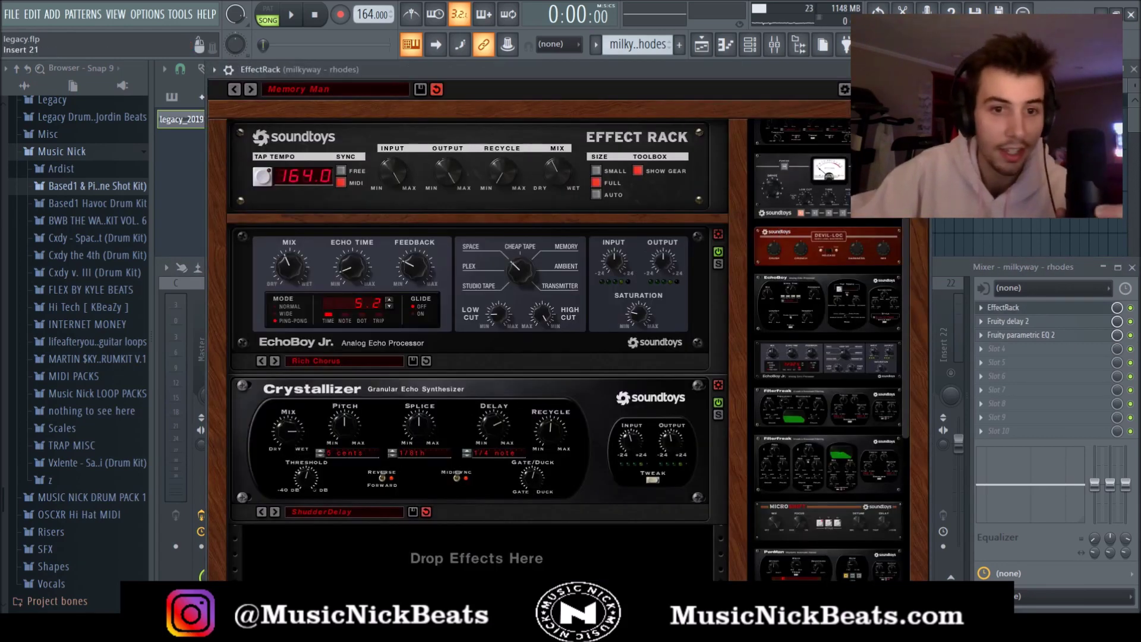
key("Escape")
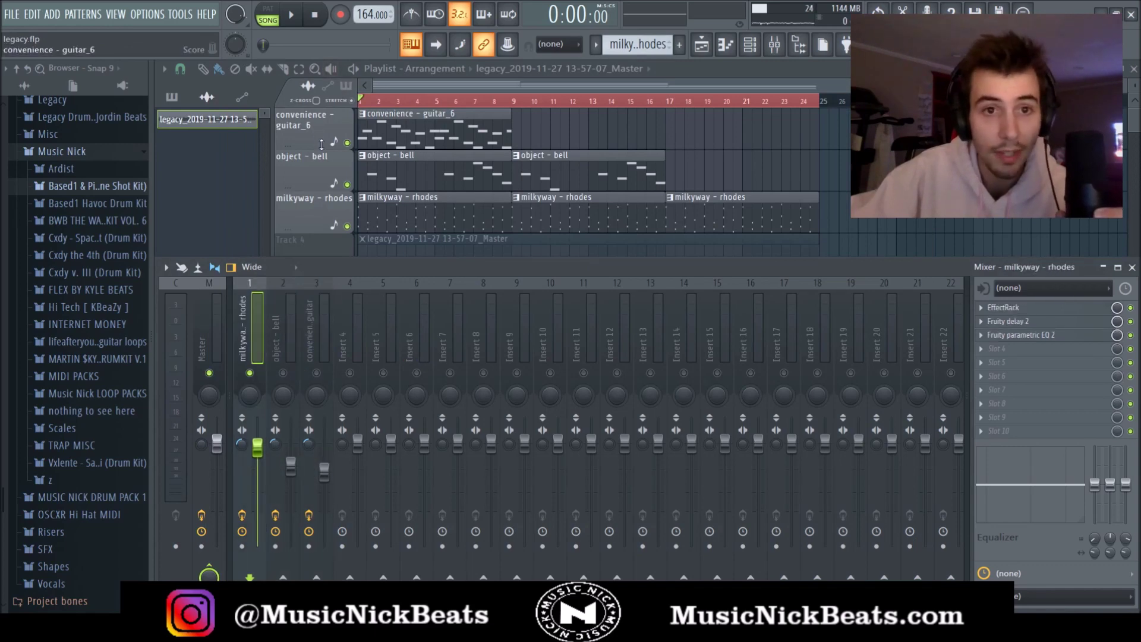
double_click(392, 192)
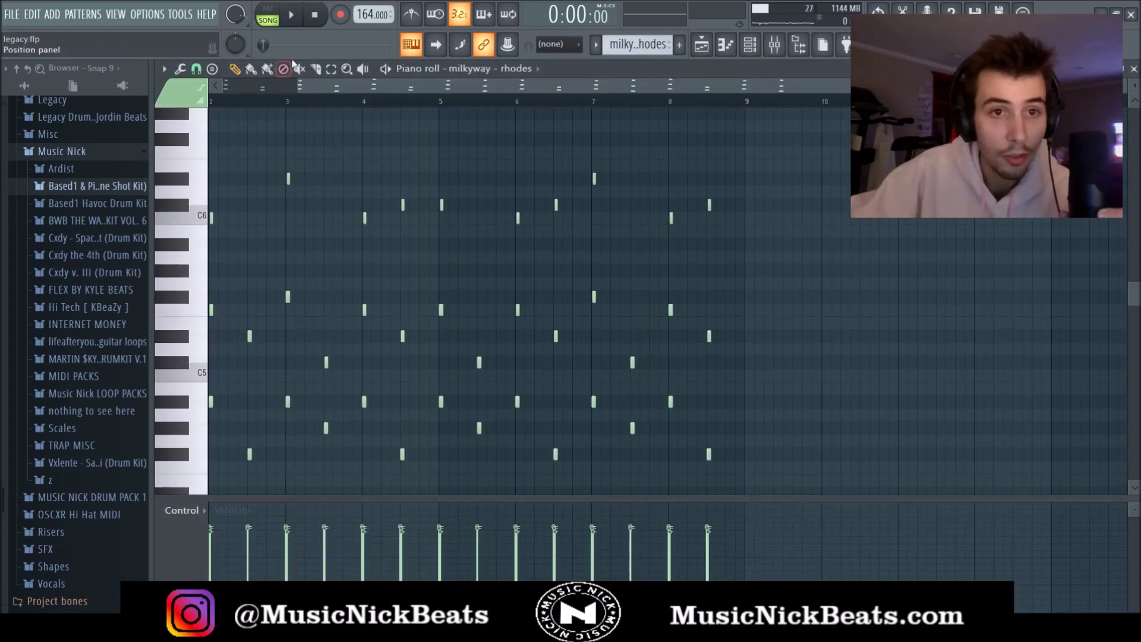
left_click(1133, 69)
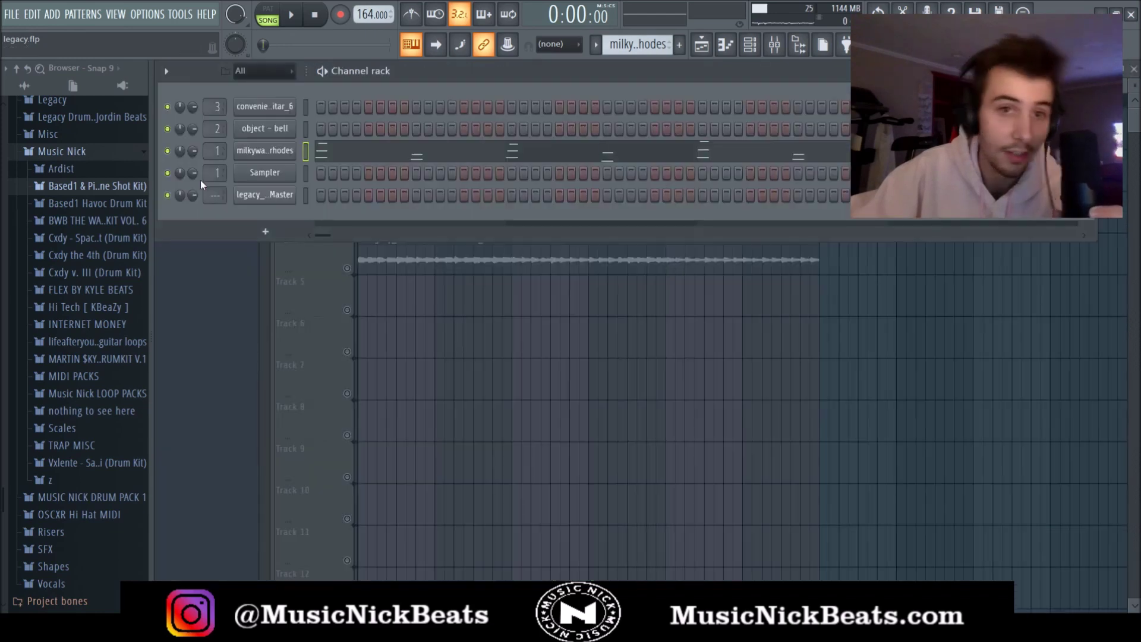
Step: Play the song and limit the playlist's loop selection to the first eight bars
left_click(302, 12)
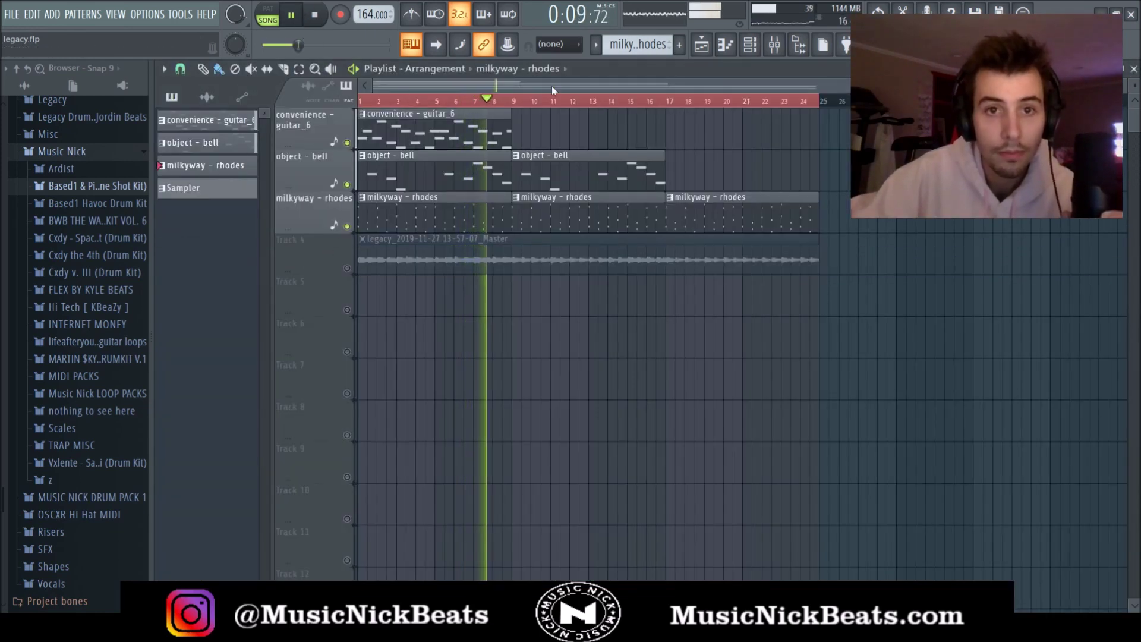
left_click_drag(810, 106, 512, 102)
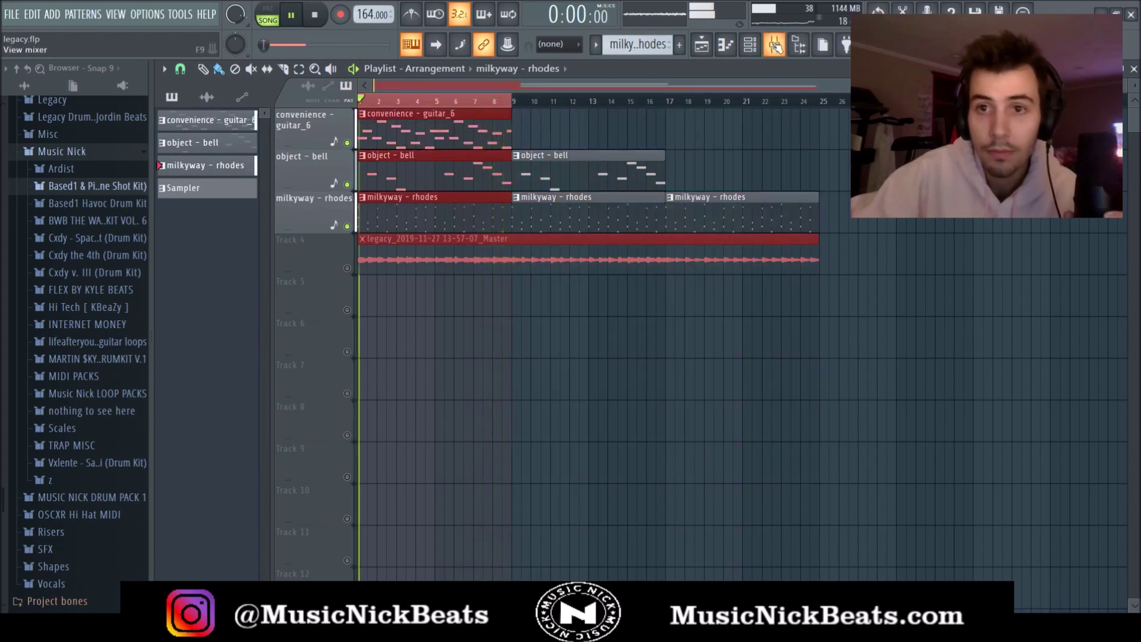
Step: Review the Guitar Rig 5 and EffectRack settings of the convenience – guitar mixer track, and look at the object – bell and milkyway – rhodes tracks
key("F9")
left_click(321, 332)
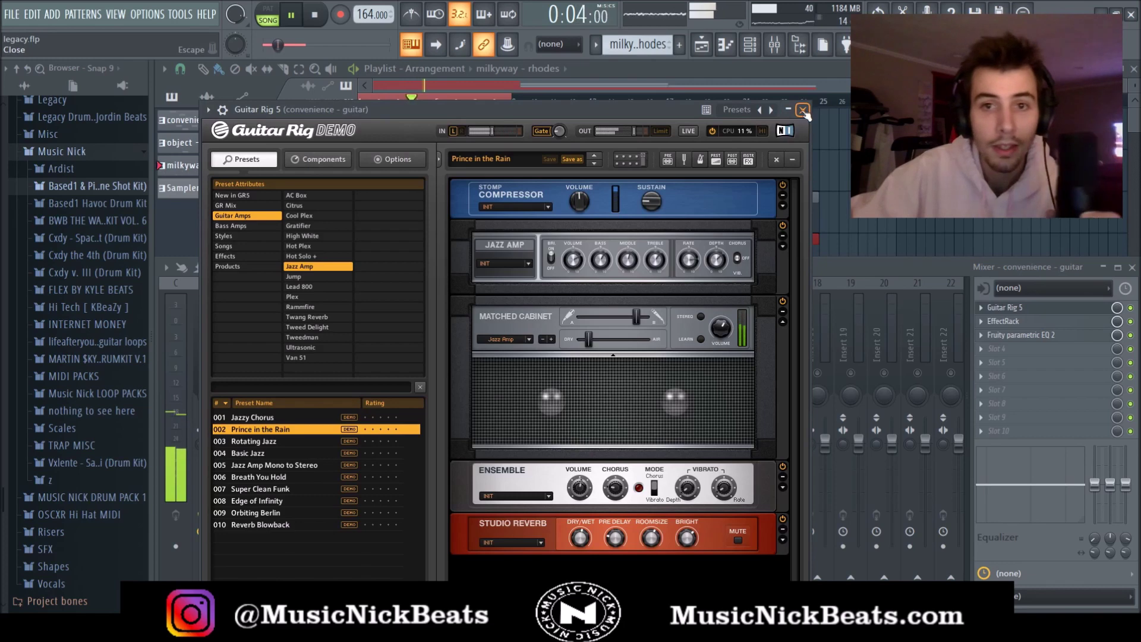
left_click(804, 111)
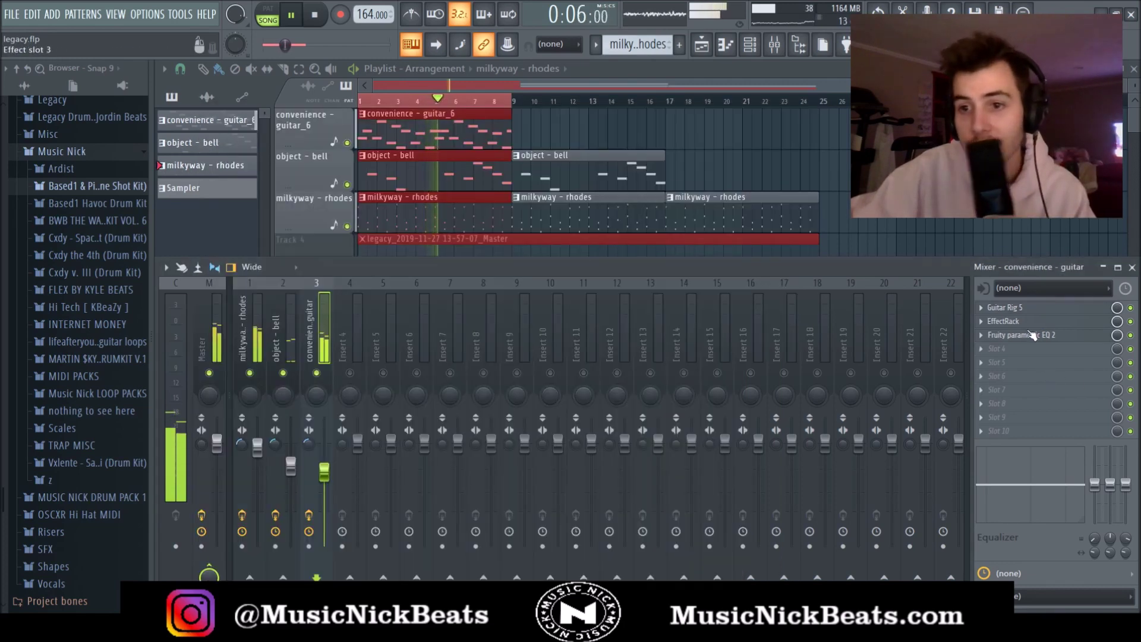
left_click(1004, 321)
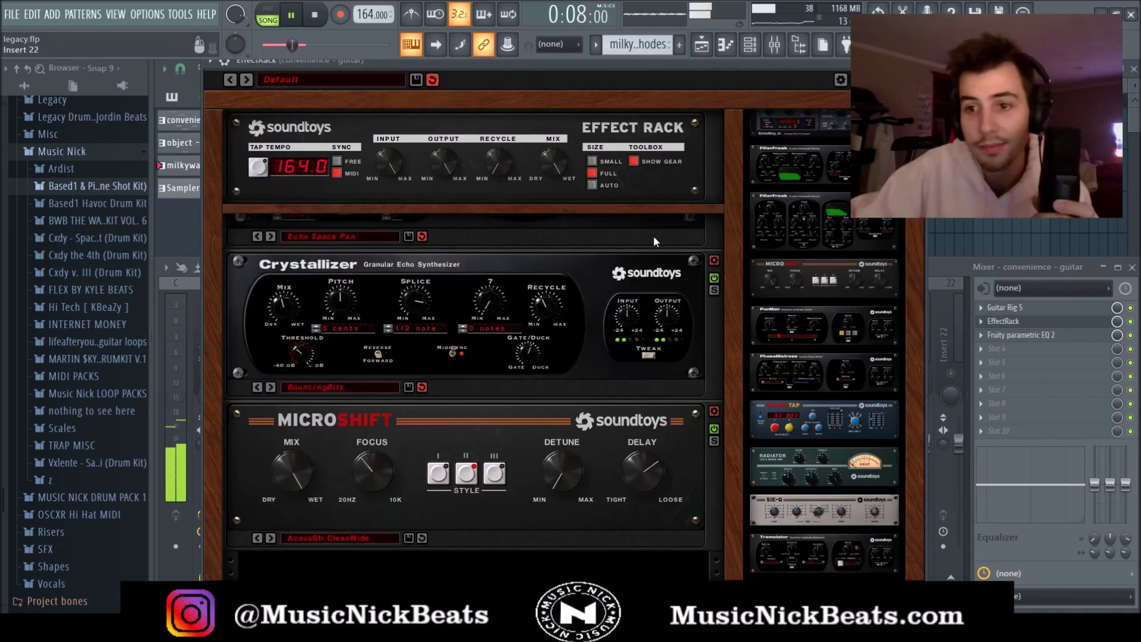
key("Escape")
left_click(279, 333)
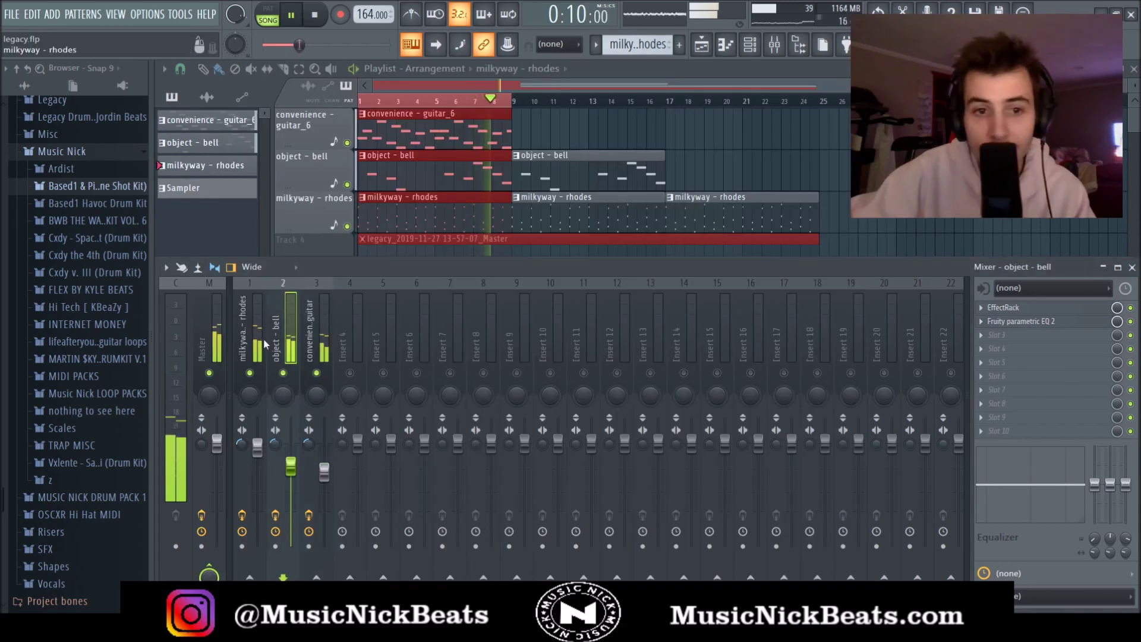
left_click(245, 344)
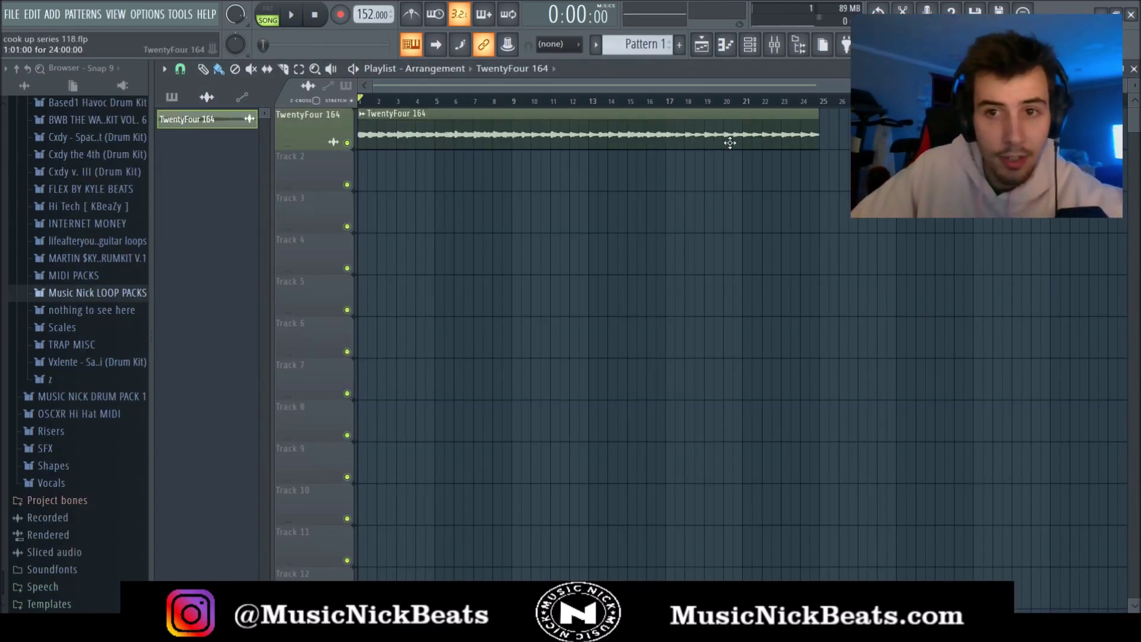
Step: Check the TwentyFour 164 clip's sample settings in the playlist, show the mixer and play the loop
double_click(778, 132)
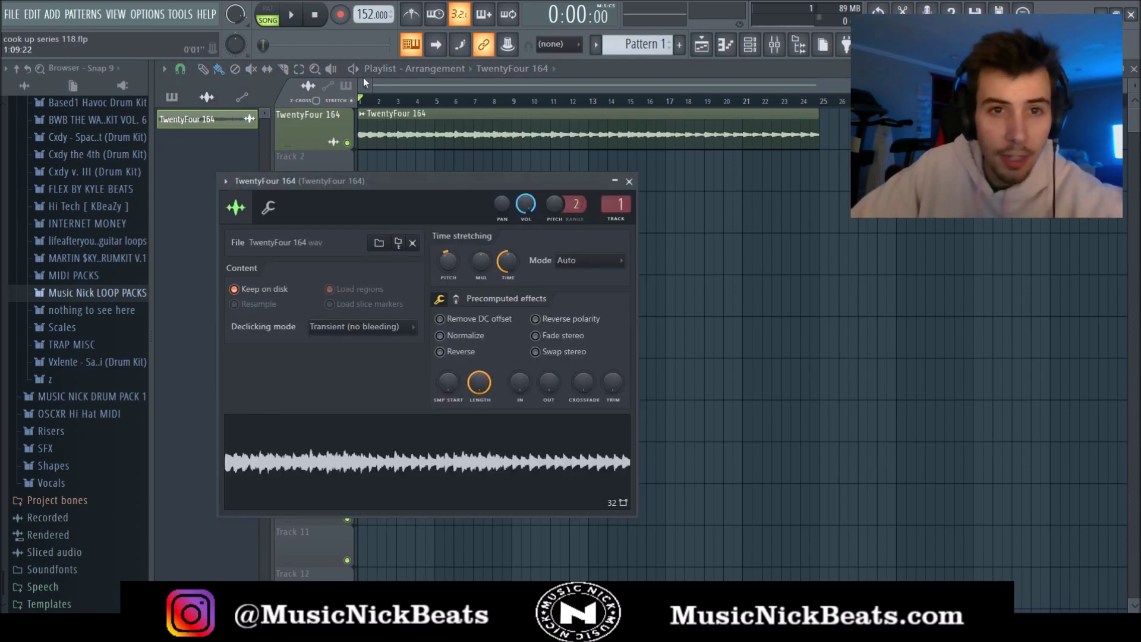
left_click(630, 181)
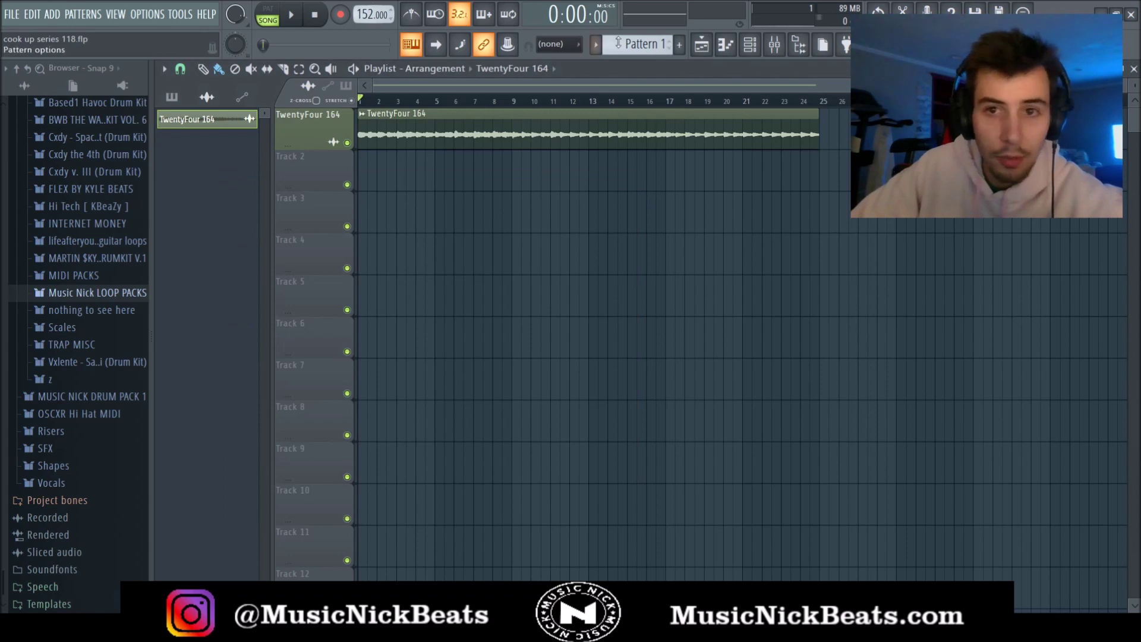
left_click(774, 44)
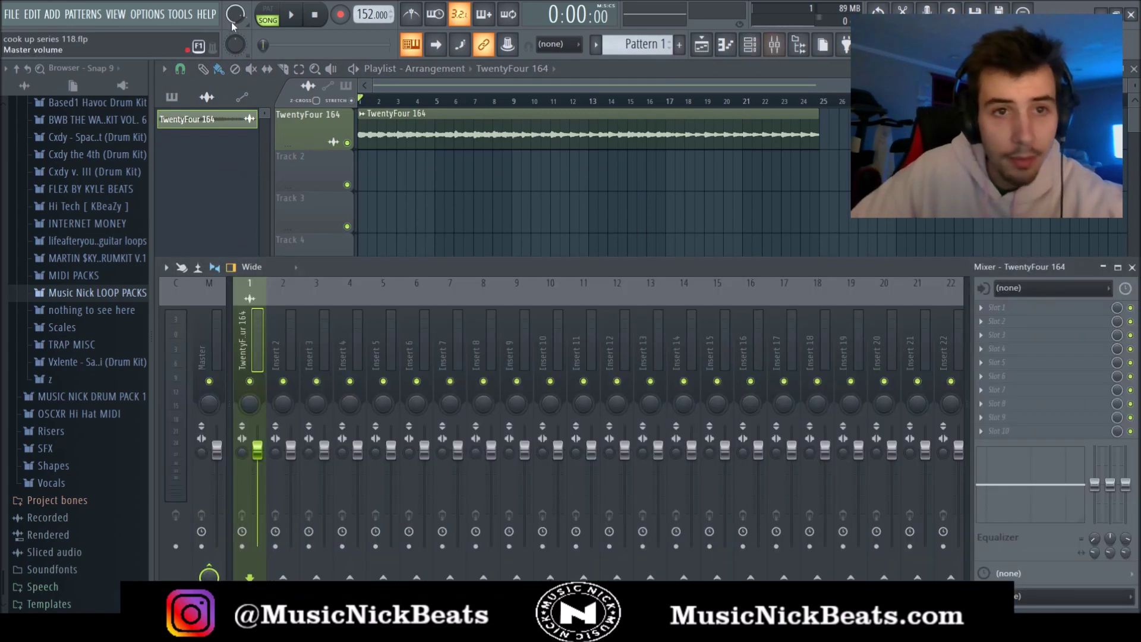
left_click(301, 26)
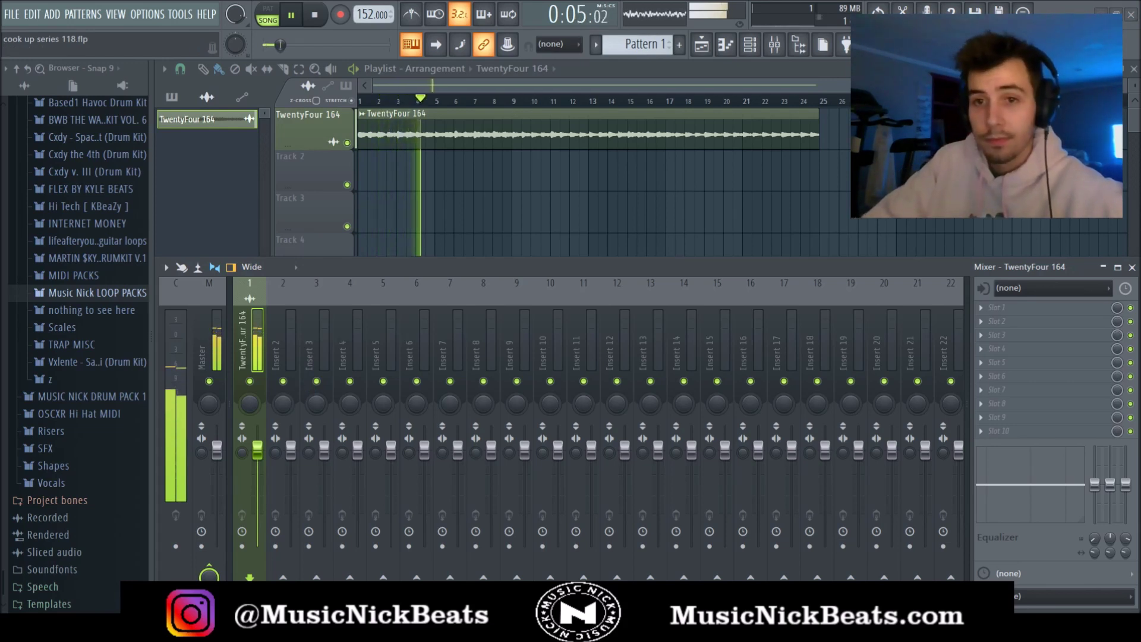
left_click(321, 16)
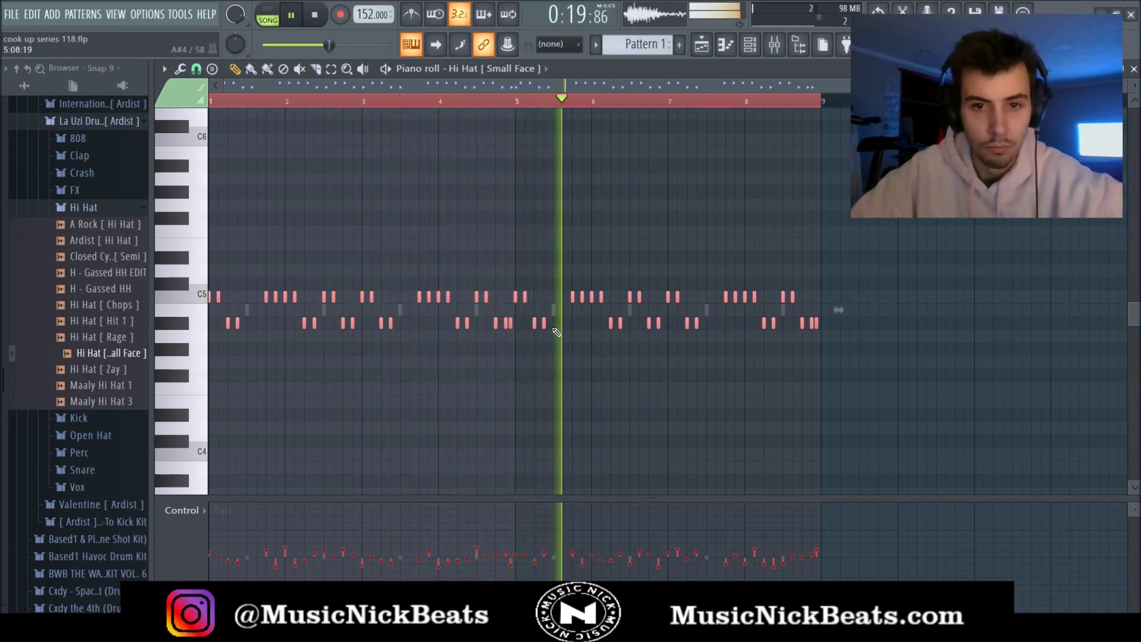
Step: Delete the extra A#4 notes at the ends of bars 4 and 8 in the Small Face hi-hat pattern
key("ctrl+d")
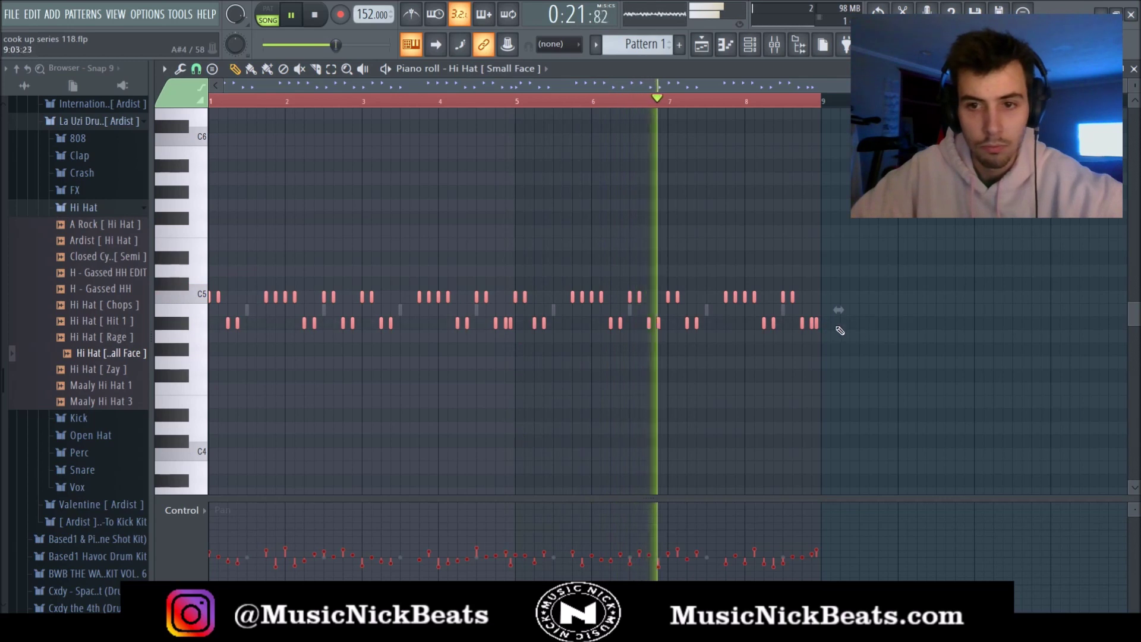
right_click(509, 323)
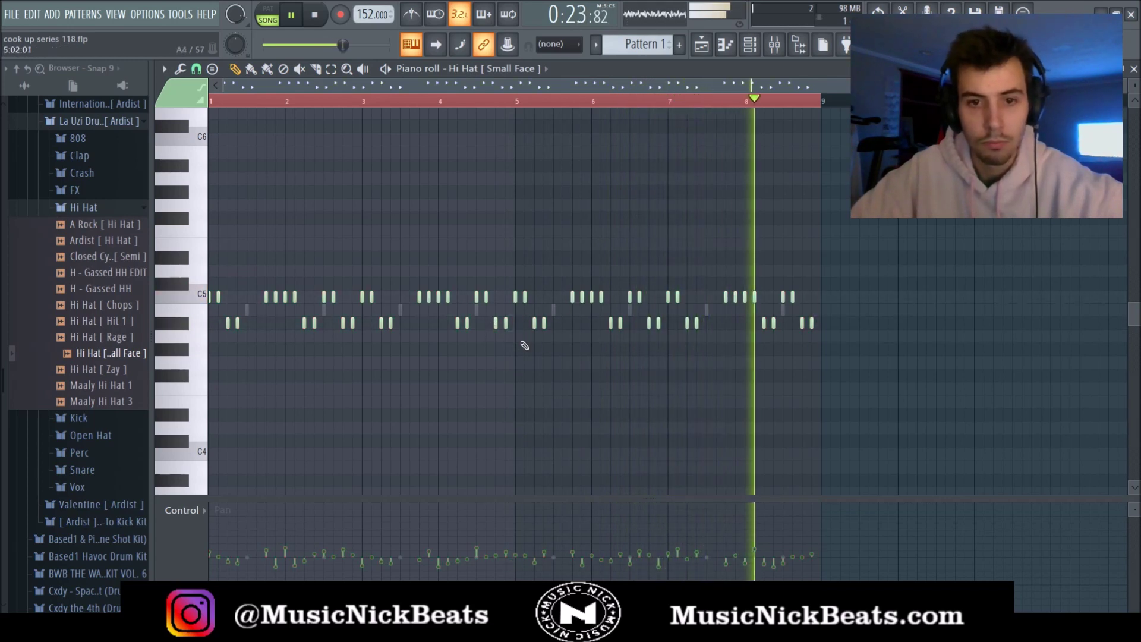
left_click(1133, 68)
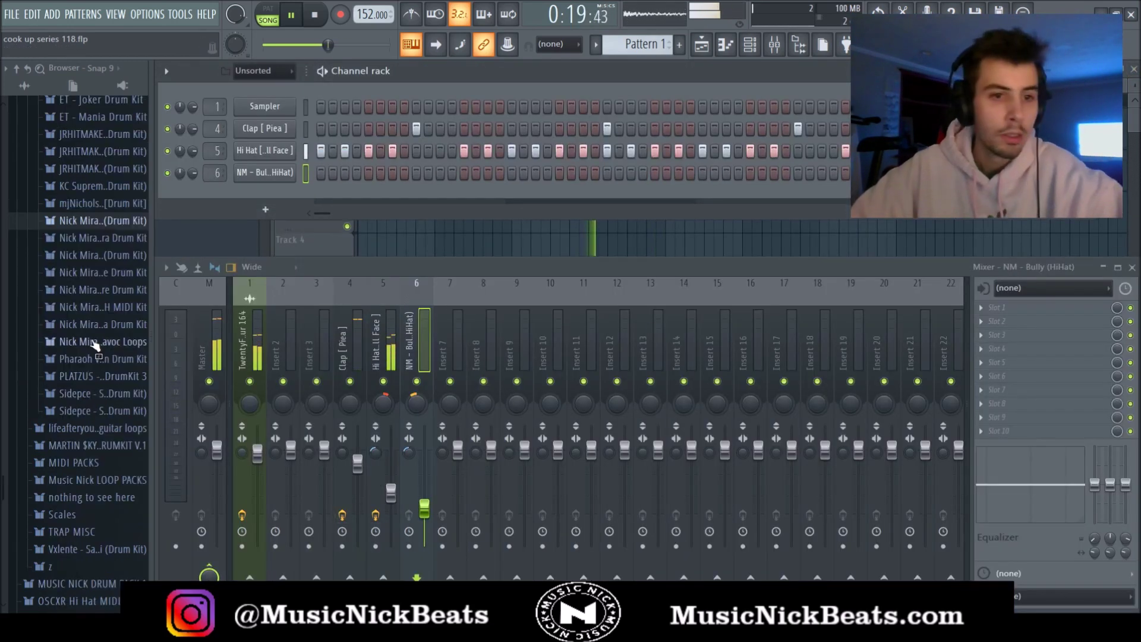
Step: Load the NM - Enjoy MIDI pattern from the Nick Mira MIDI kit's HiHats folder into the NM - Bully (HiHat) channel
left_click(110, 313)
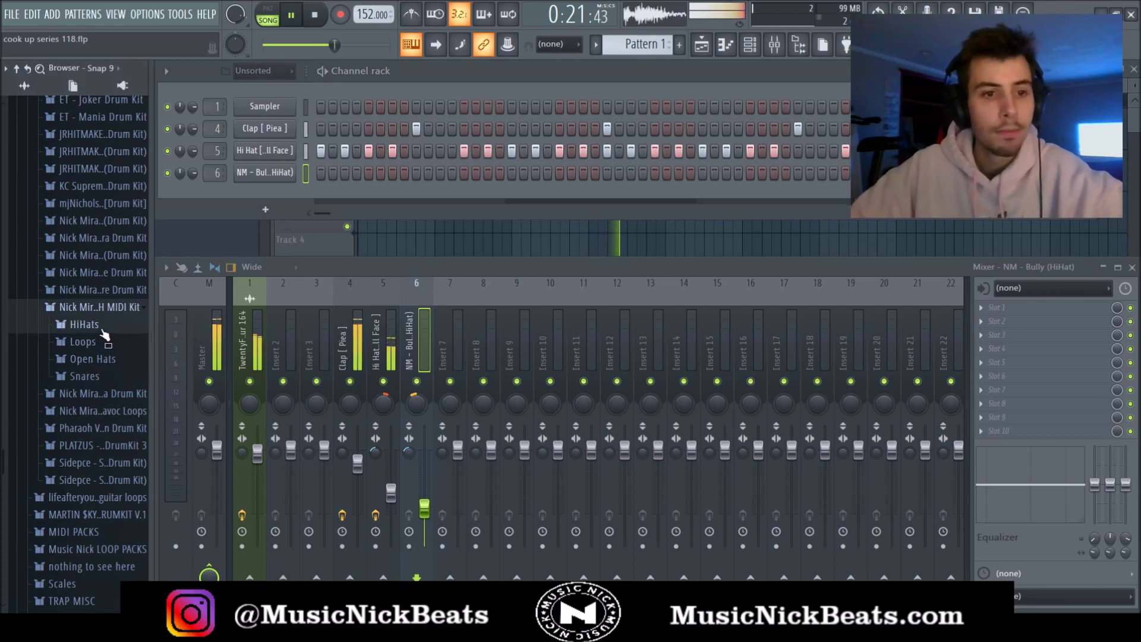
left_click(101, 324)
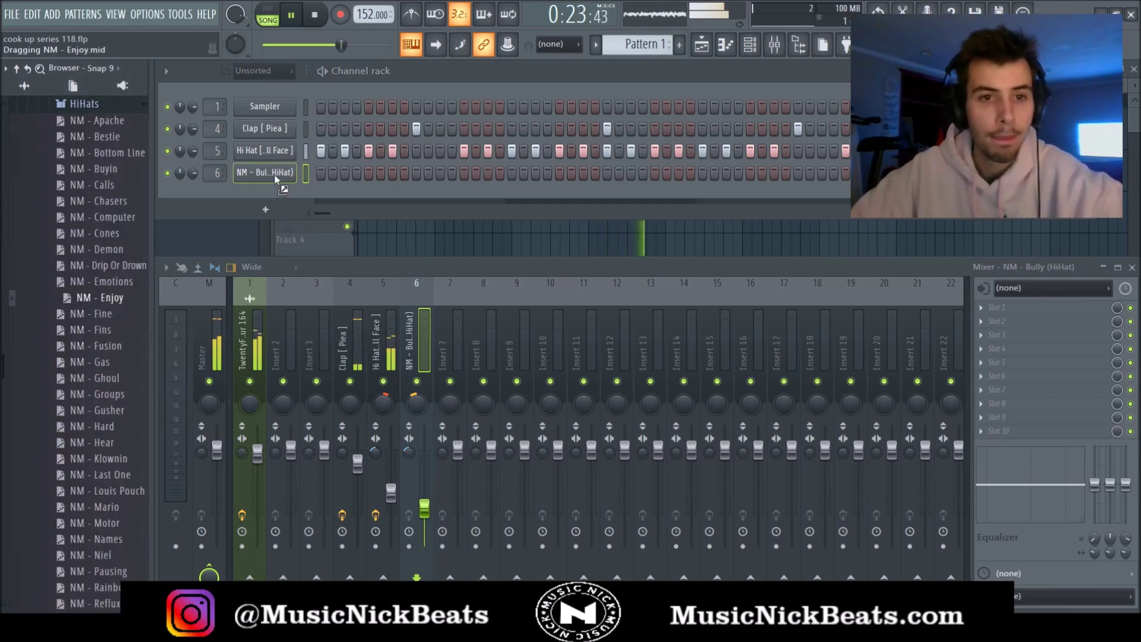
left_click(336, 173)
Step: Delete the NM - Bully (HiHat) notes in bars 5 to 8 and thin out the notes in the first four bars
left_click_drag(804, 304, 214, 297)
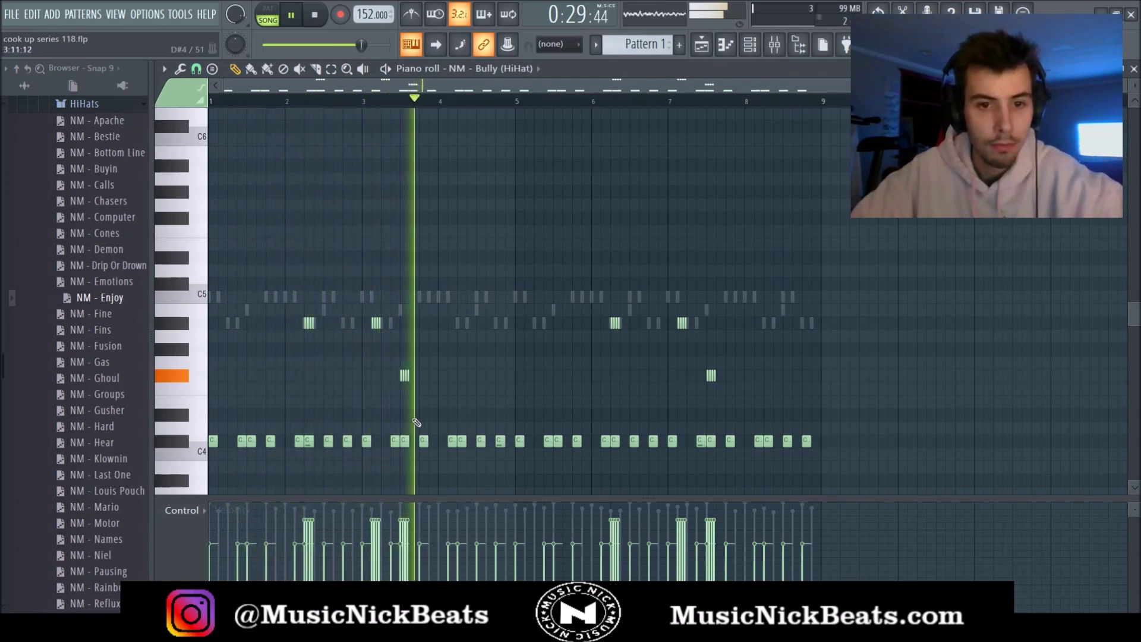
left_click_drag(873, 475, 522, 270)
key("Delete")
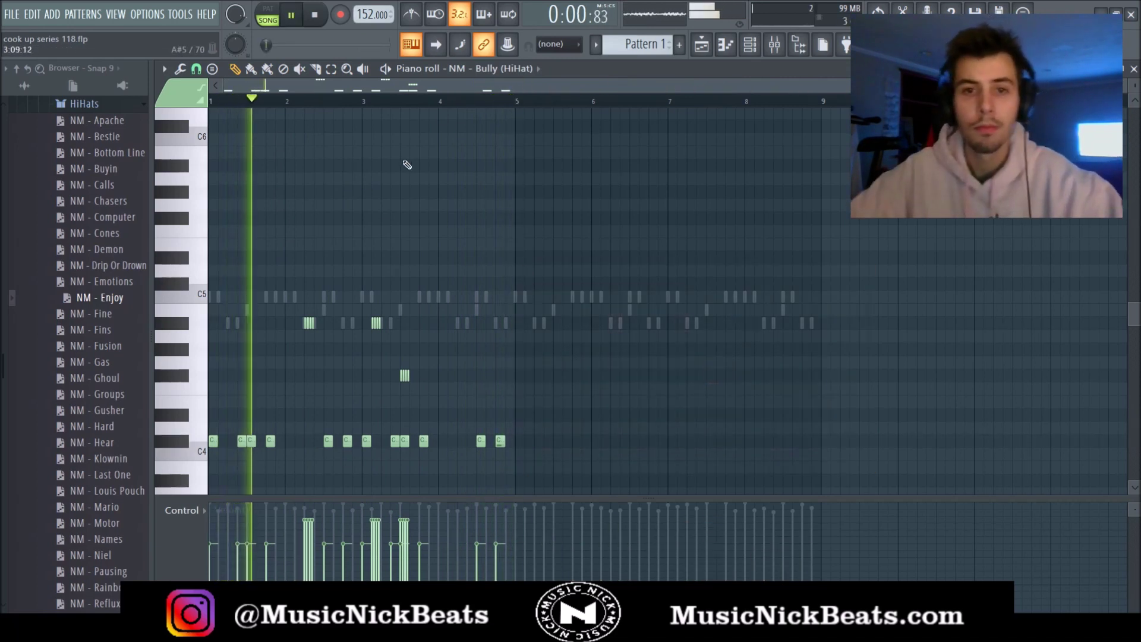
Step: Raise the velocity of all remaining NM - Bully (HiHat) notes
key("ctrl+a")
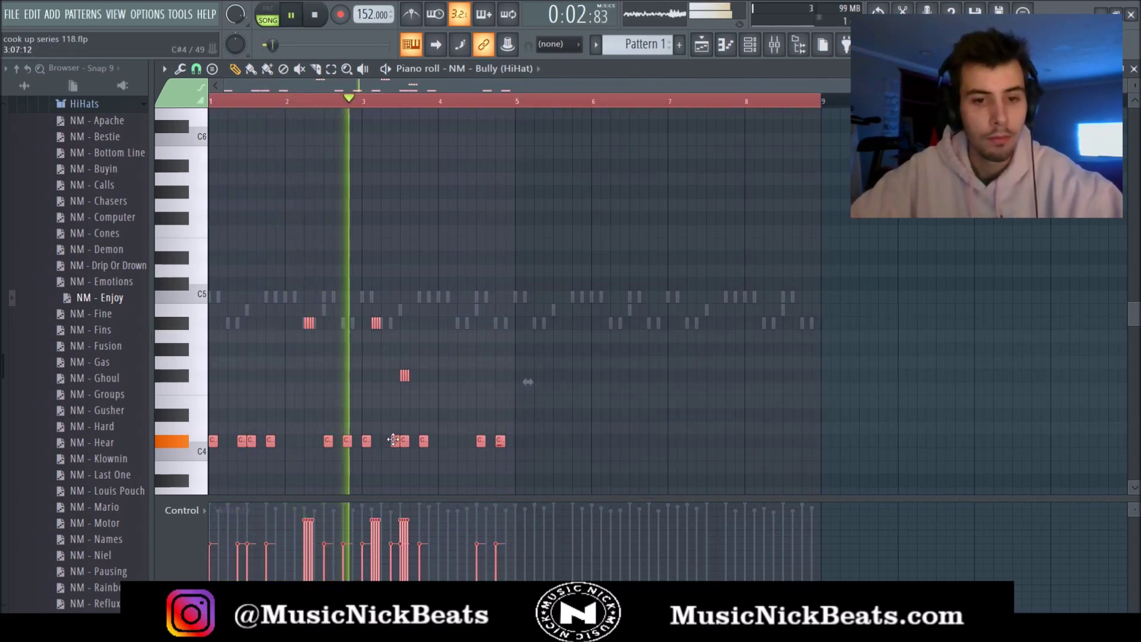
scroll(393, 441, "up", 5)
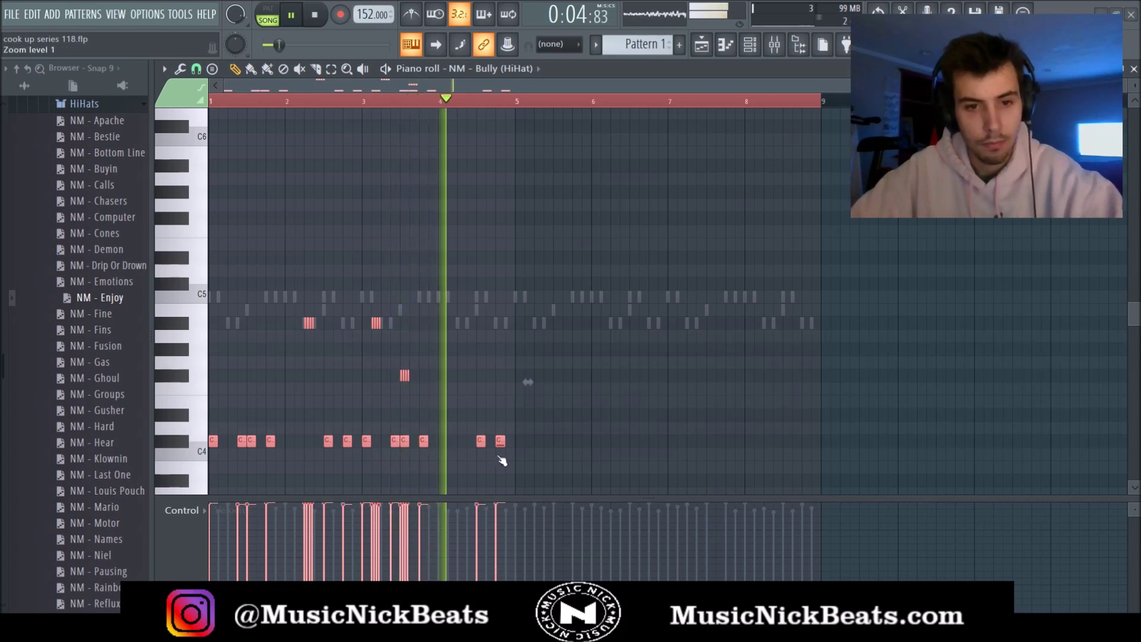
scroll(514, 395, "down", 2)
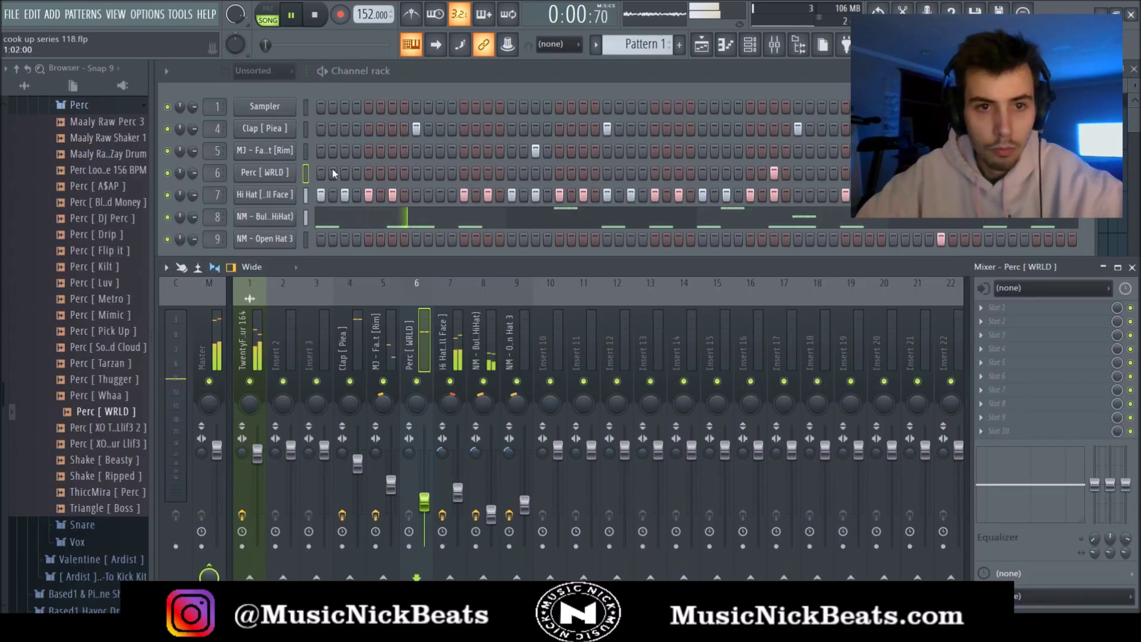
Step: Place Perc [ WRLD ] hits early in bars 3 and 7, and normalize and boost its sample
key("F7")
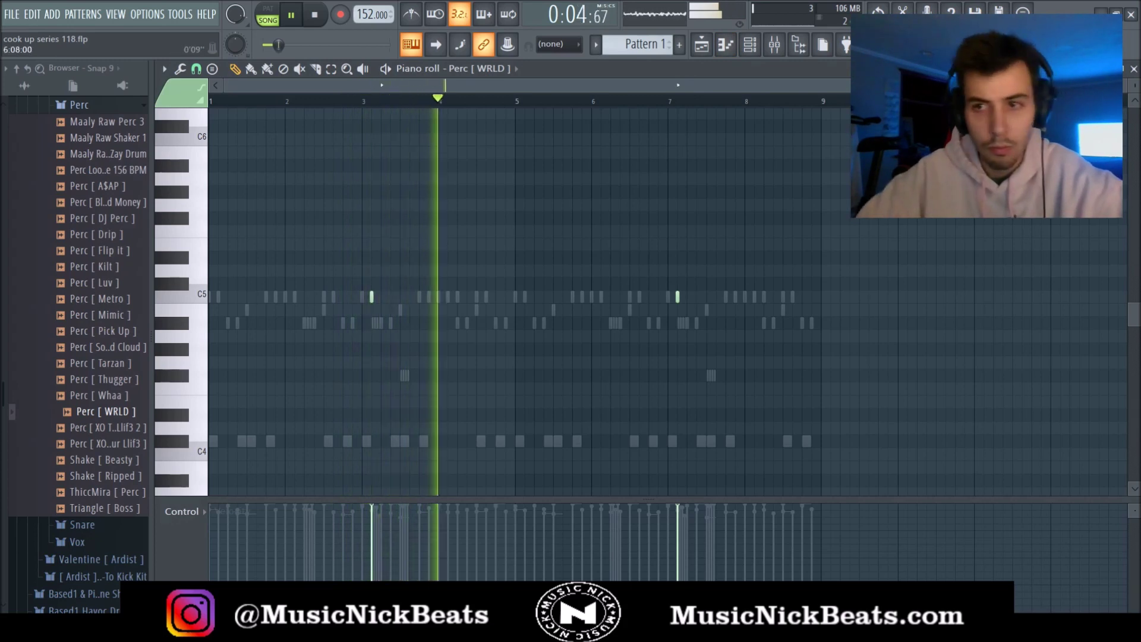
key("F7")
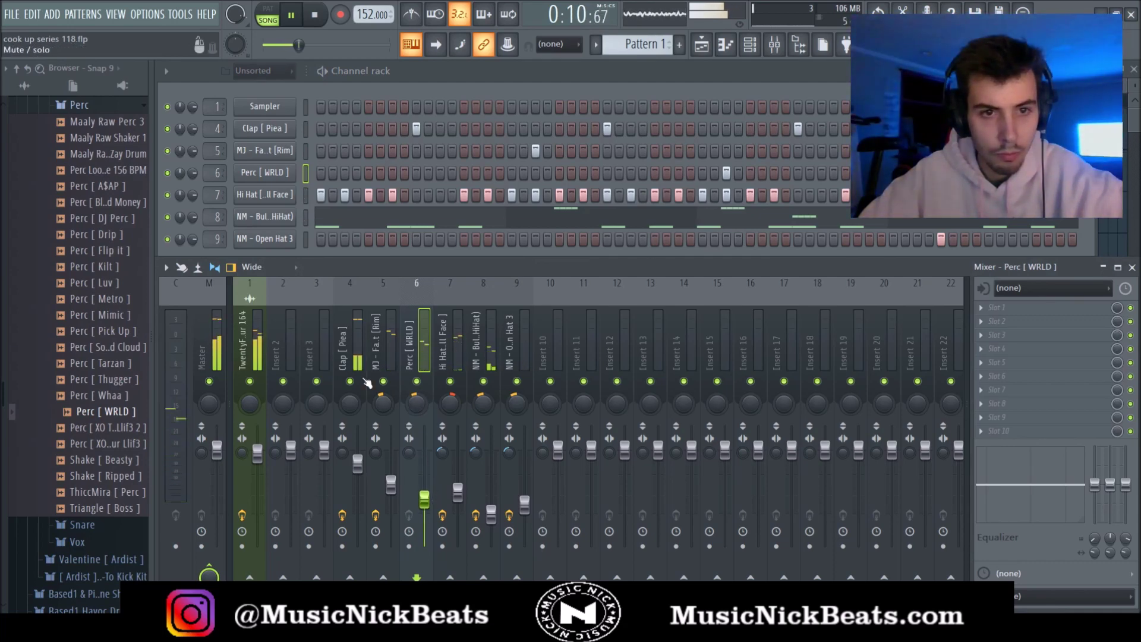
left_click(266, 173)
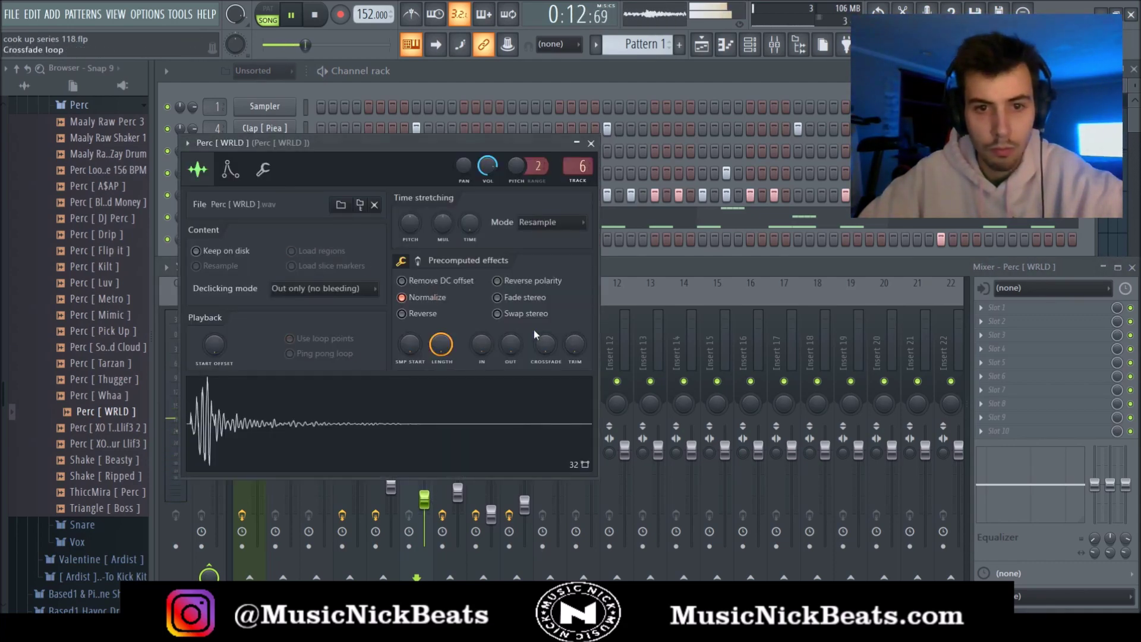
left_click(418, 260)
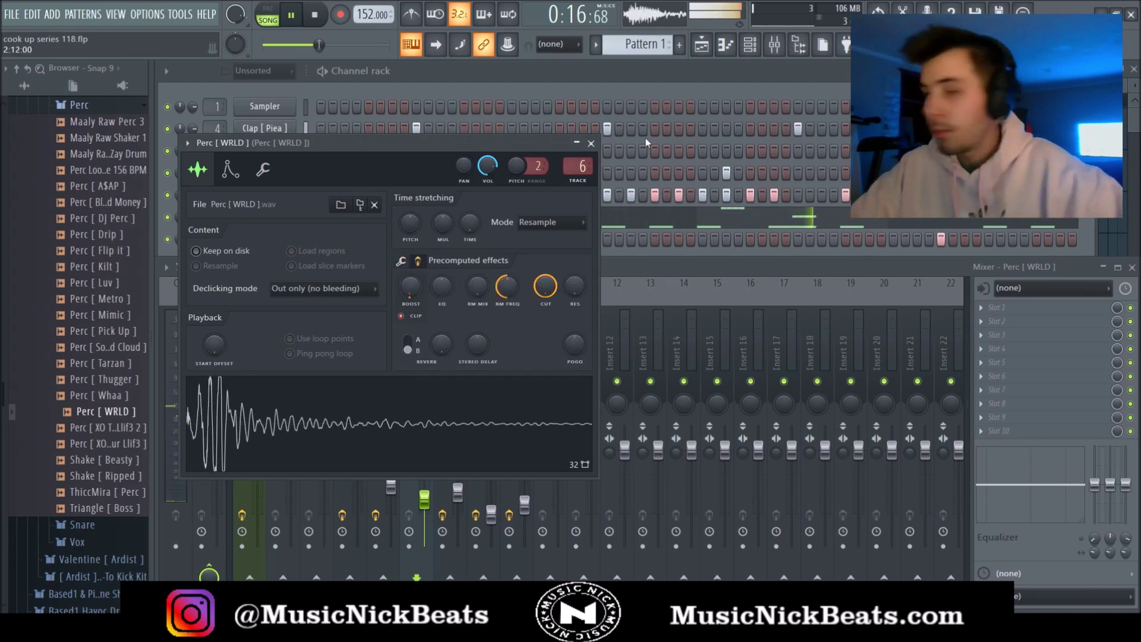
left_click(591, 143)
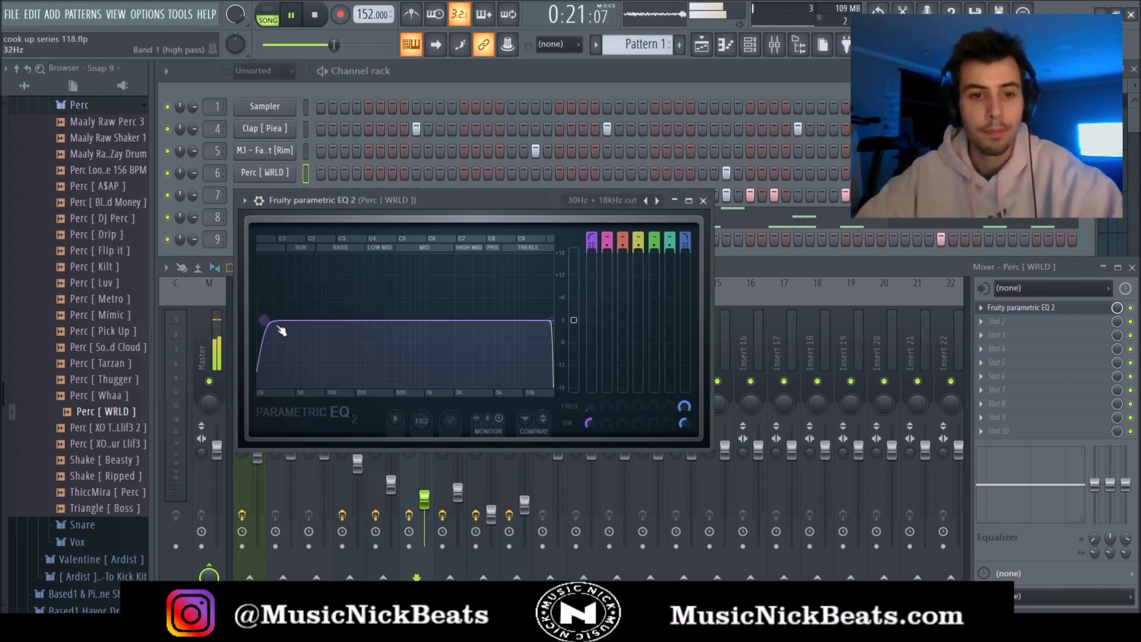
Step: Raise the high-pass cutoff in Fruity parametric EQ 2 on the Perc [ WRLD ] track to roll off its low end
left_click_drag(278, 326, 350, 327)
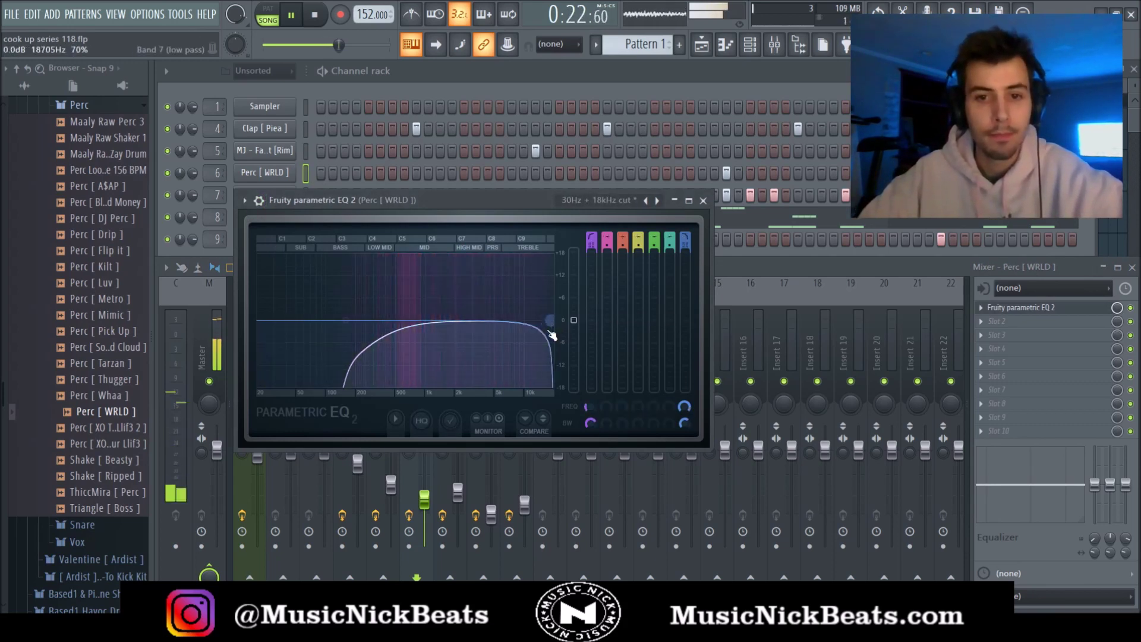
left_click(702, 201)
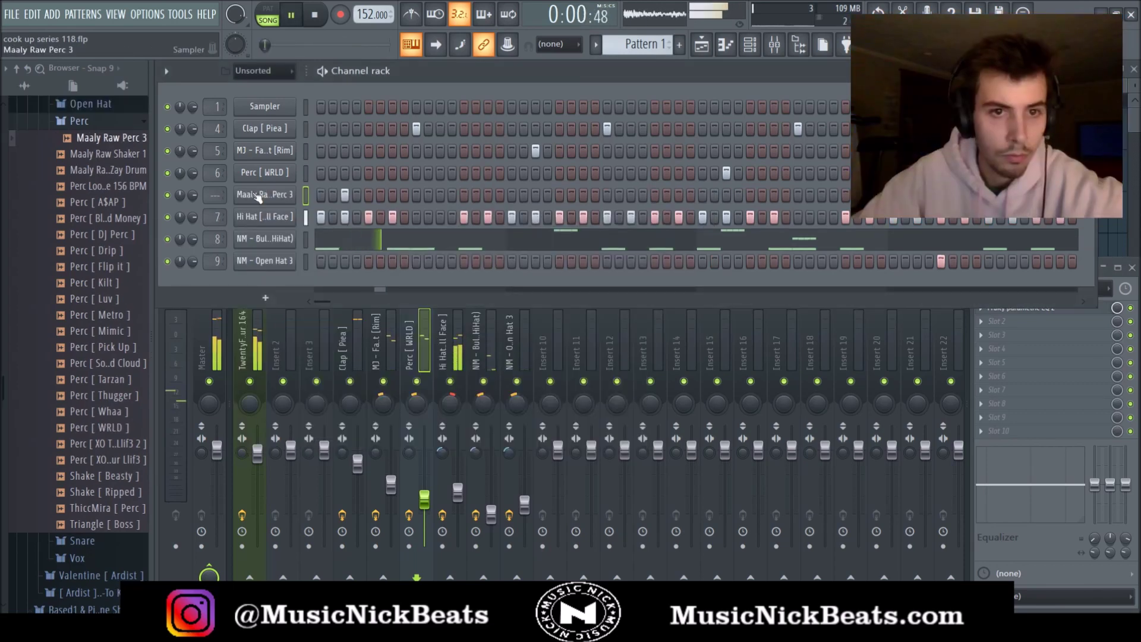
Step: Repeat the Maaly Raw Perc 3 hit at the start of bar 5 in its piano roll
left_click(259, 195)
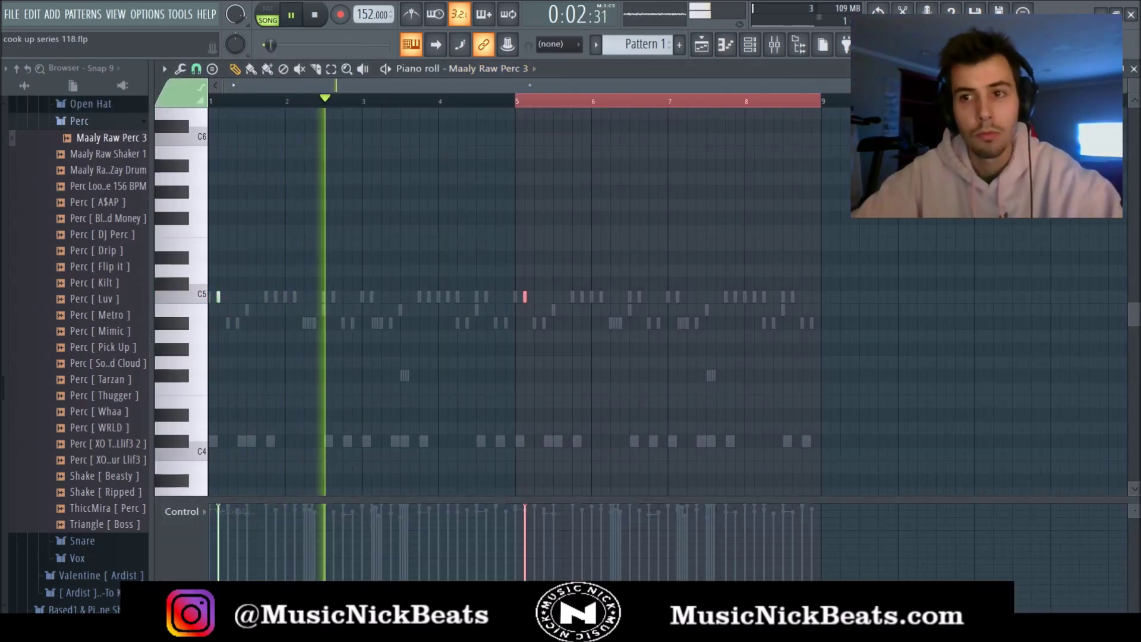
key("F7")
Step: Route Maaly Raw Perc 3 to mixer track 7, with its volume lowered and panned 20% right
key("ctrl+l")
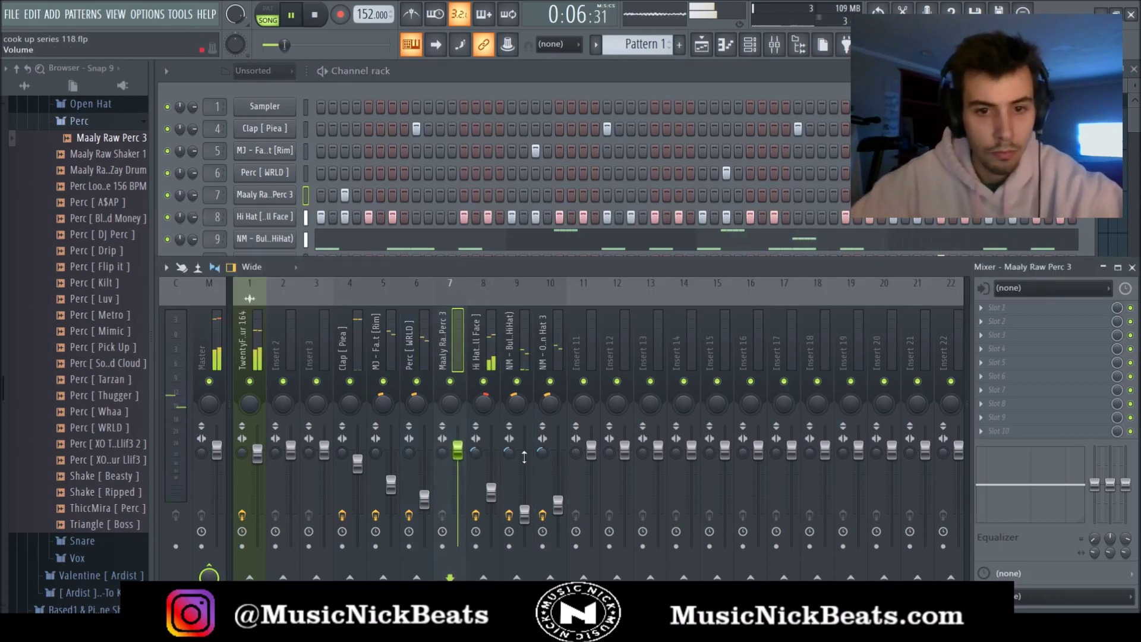
left_click_drag(458, 450, 458, 500)
key("space")
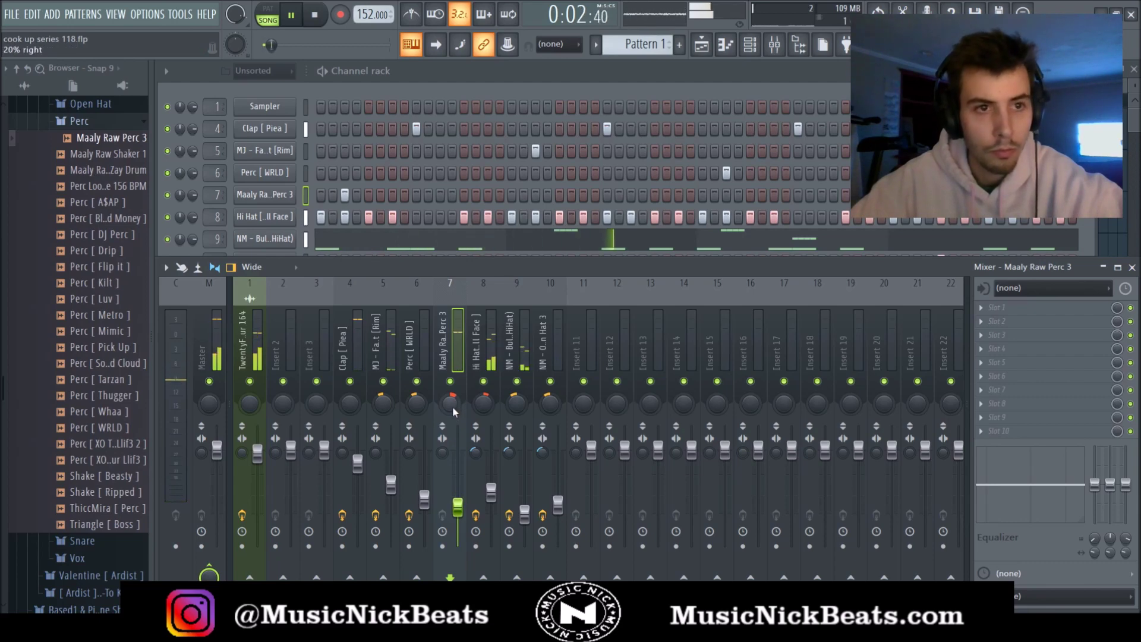
Step: Normalize, trim and boost the Maaly Raw Perc 3 sample in its channel settings
left_click(264, 195)
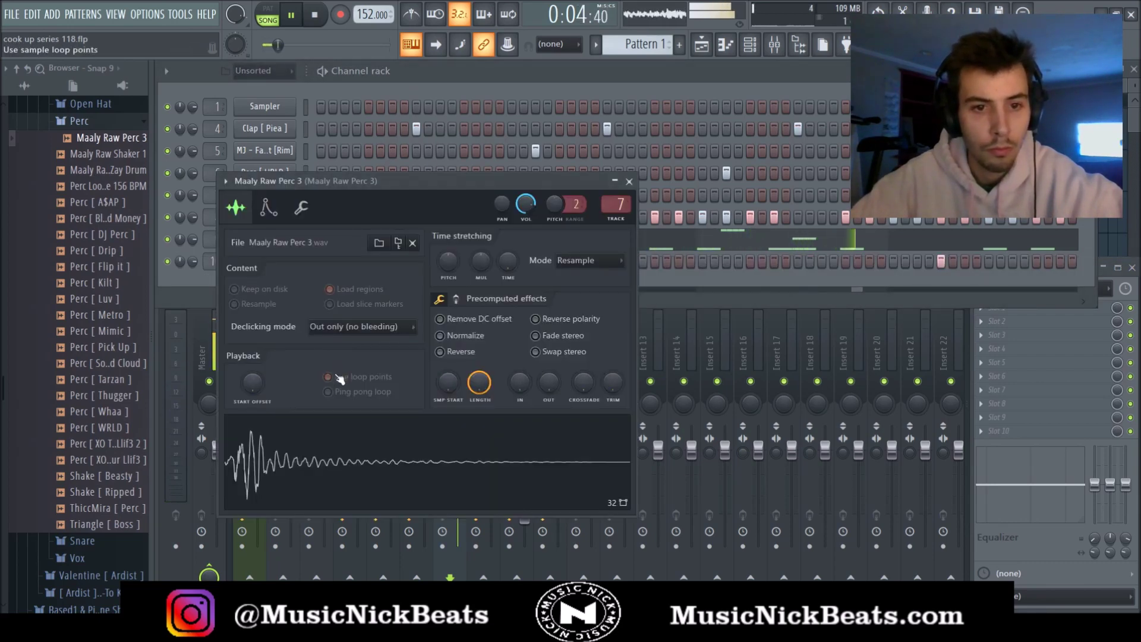
left_click(440, 335)
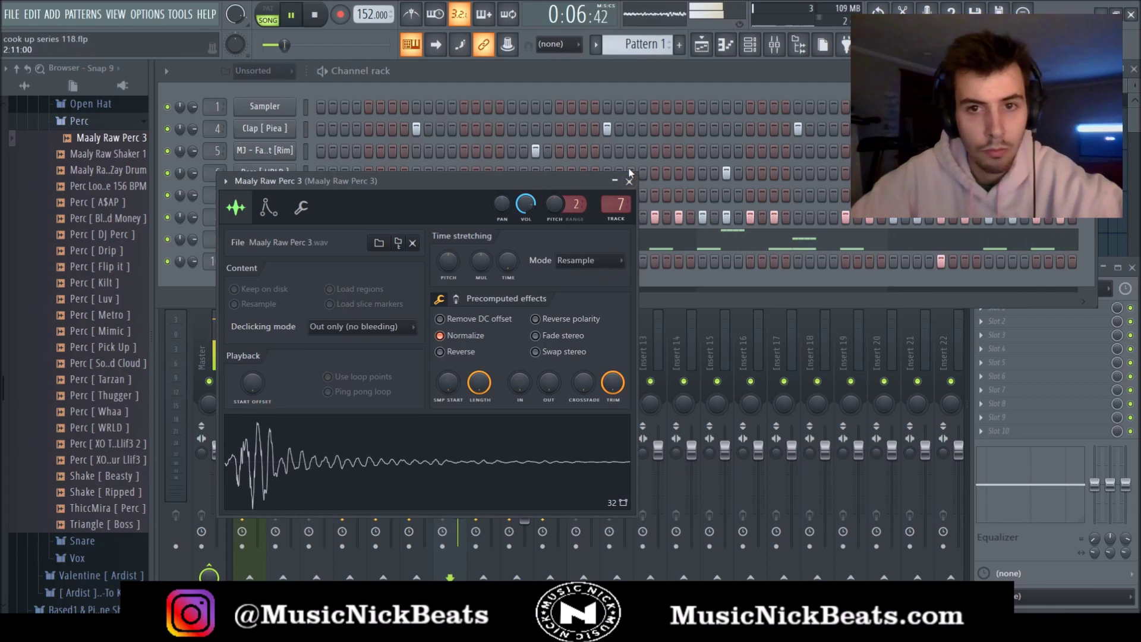
left_click(457, 299)
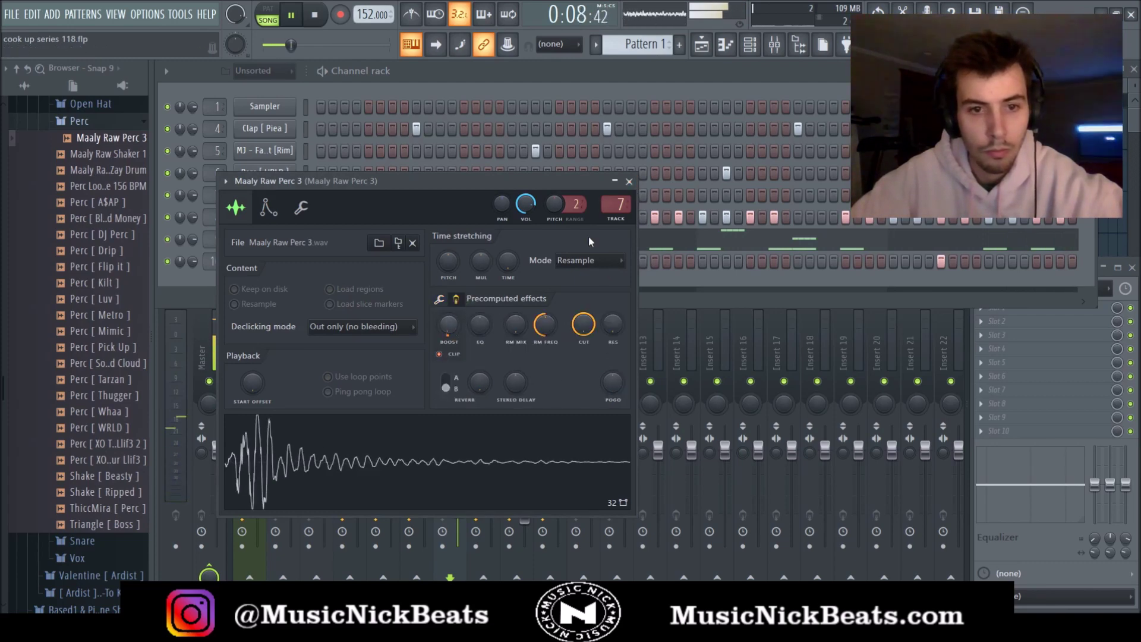
left_click(629, 181)
Step: Audition percussion samples in the Cxdy drum kit's Percs folder, from Apep, Au, Baale and C'Gopa down to Moni
left_click(945, 310)
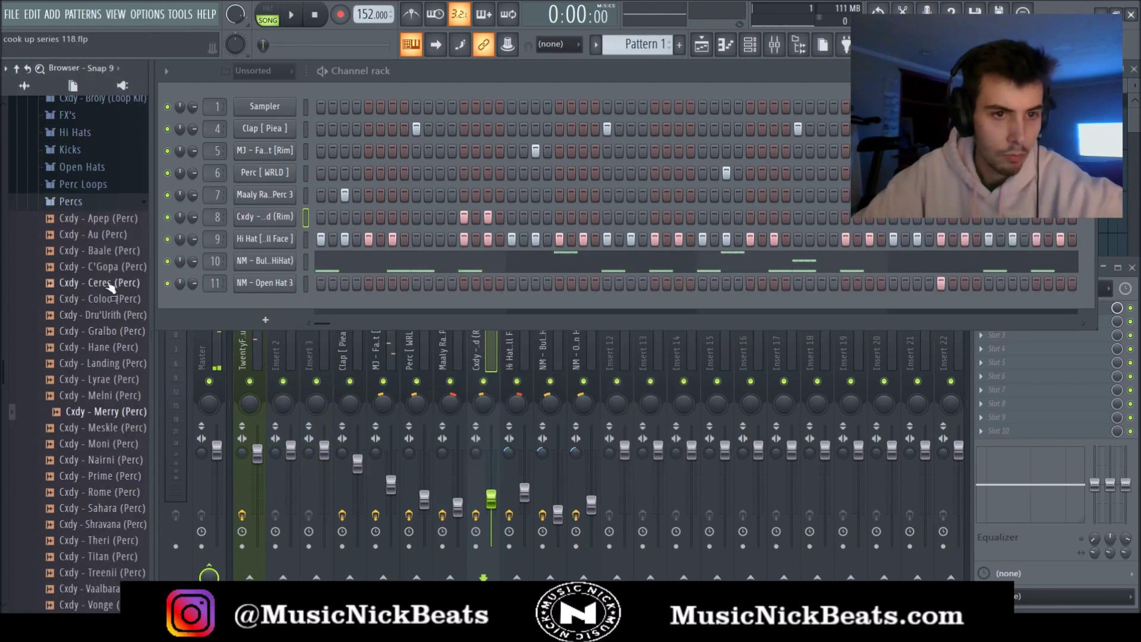
left_click(105, 237)
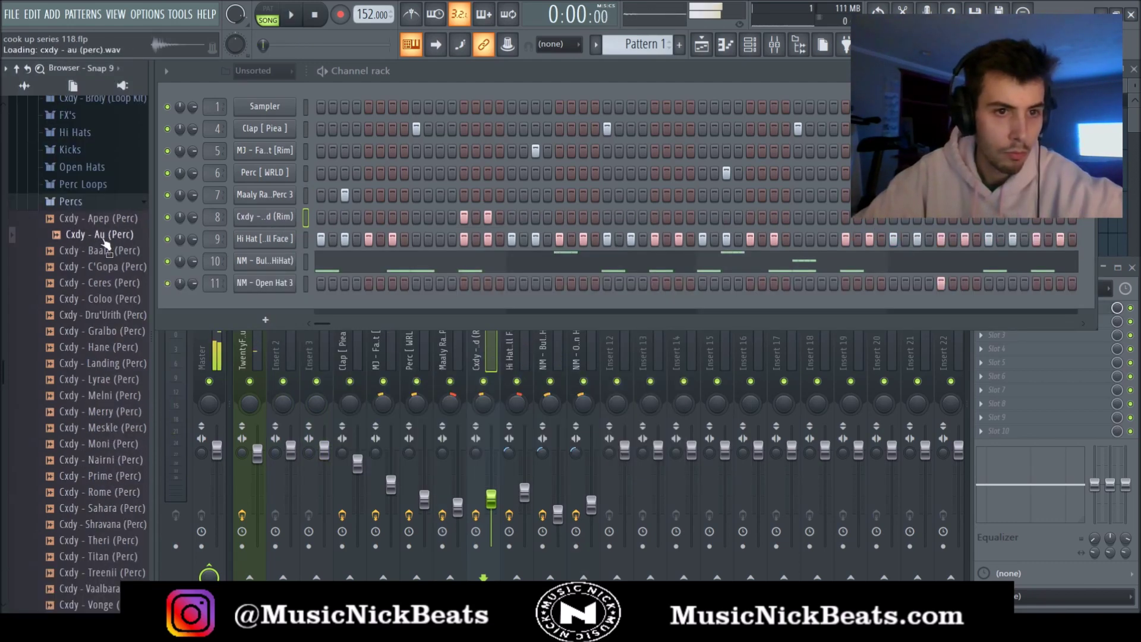
left_click(111, 219)
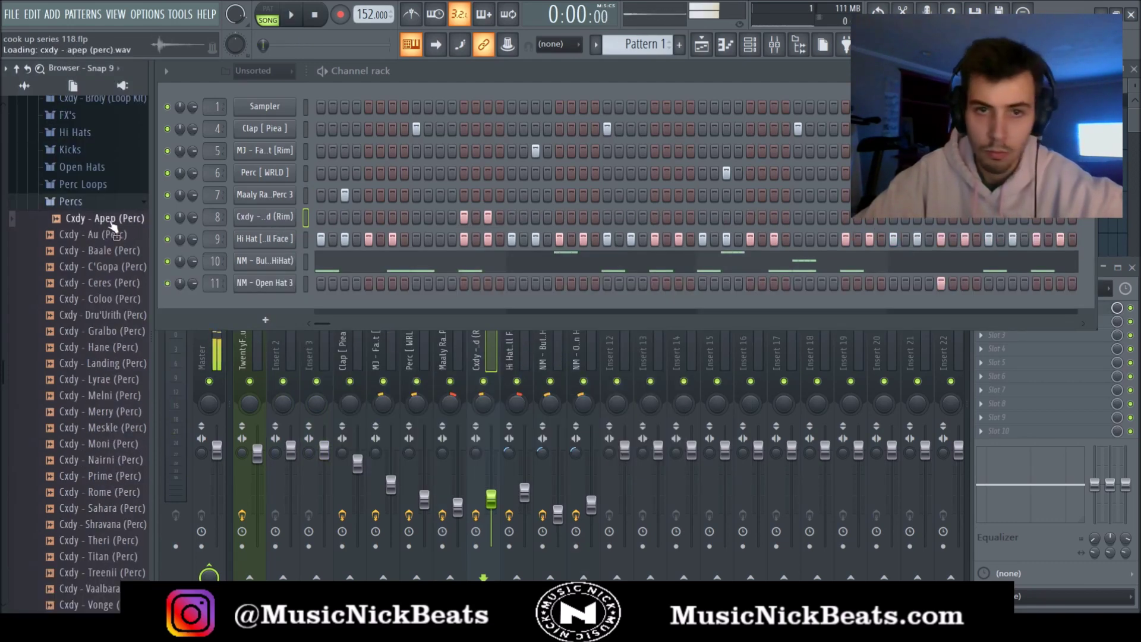
left_click(112, 225)
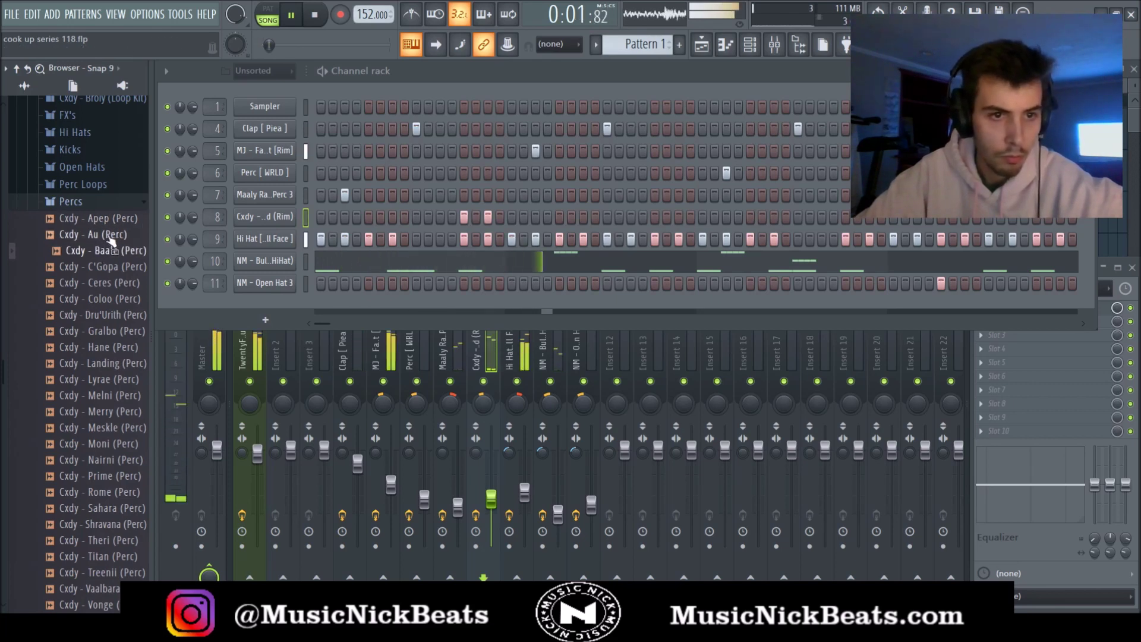
left_click(117, 268)
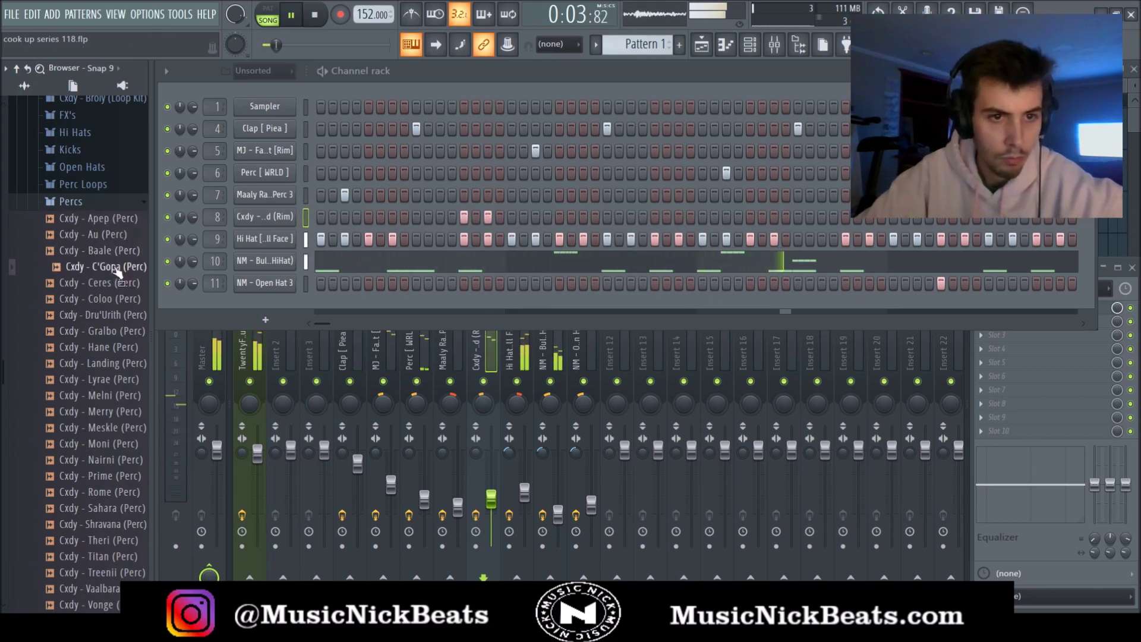
left_click(121, 250)
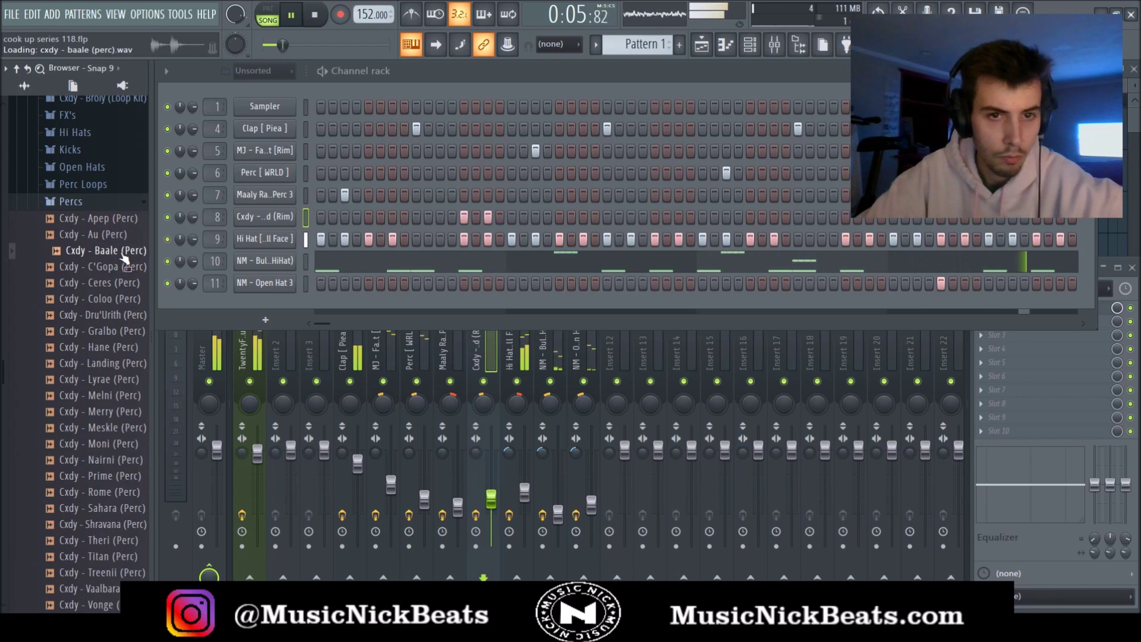
left_click(90, 395)
left_click(95, 443)
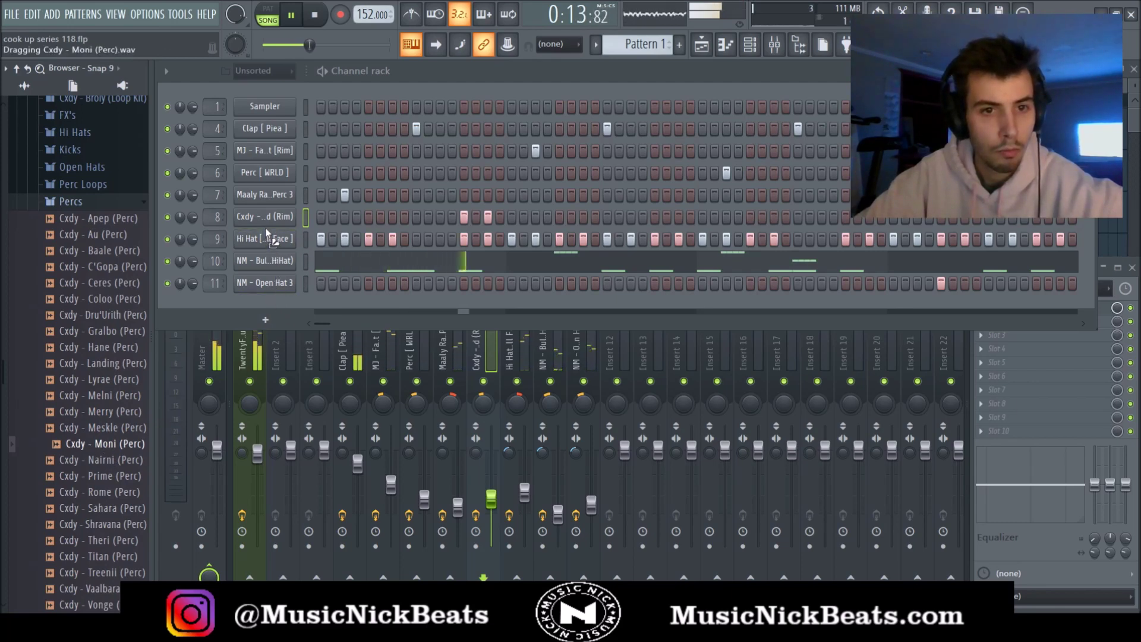
Step: Add Cxdy - Moni (Perc) as a channel above the hi-hat, with one hit in bar 2 repeated in bar 6
left_click_drag(267, 233, 267, 236)
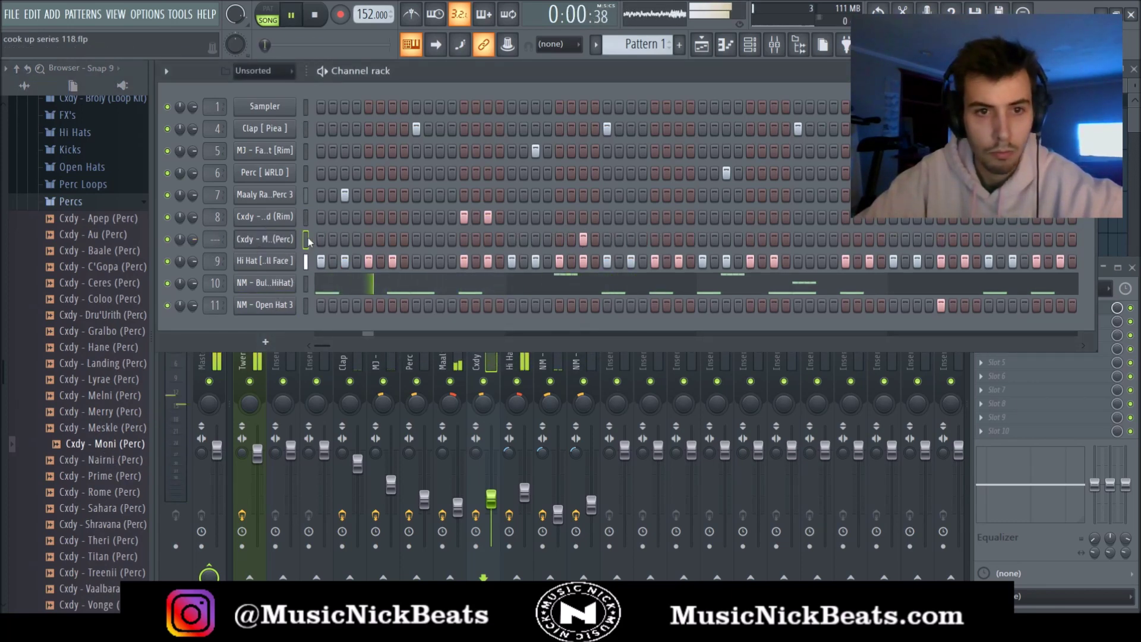
key("F7")
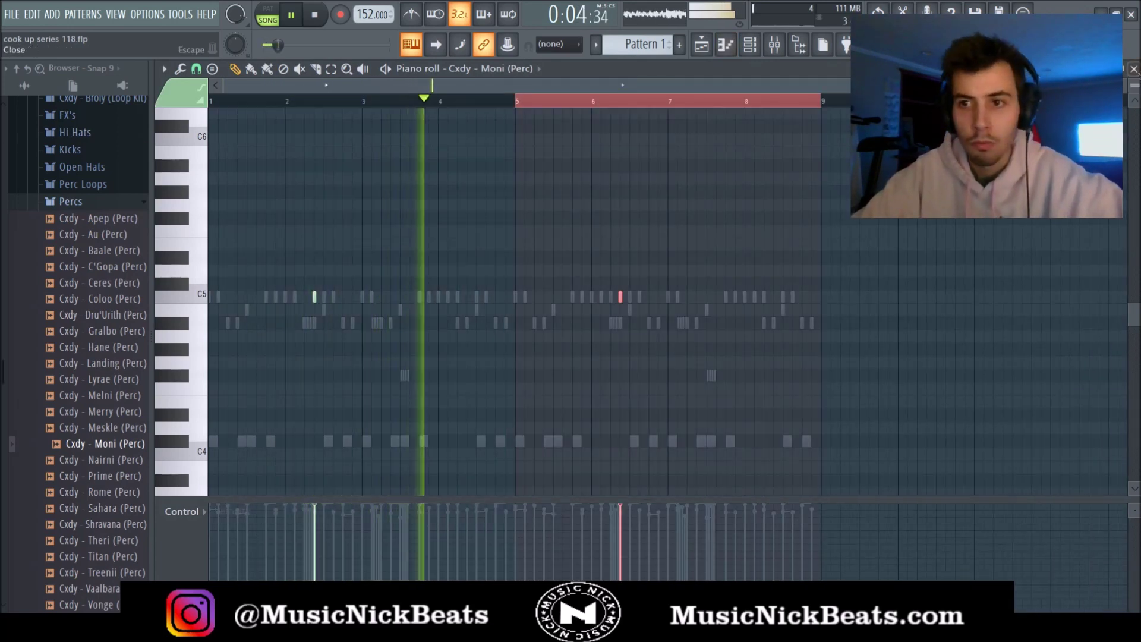
left_click(1133, 69)
Step: Route Cxdy - Moni (Perc) to the mixer, move it to track 9, and lower its volume with panning 7% right
left_click(624, 360)
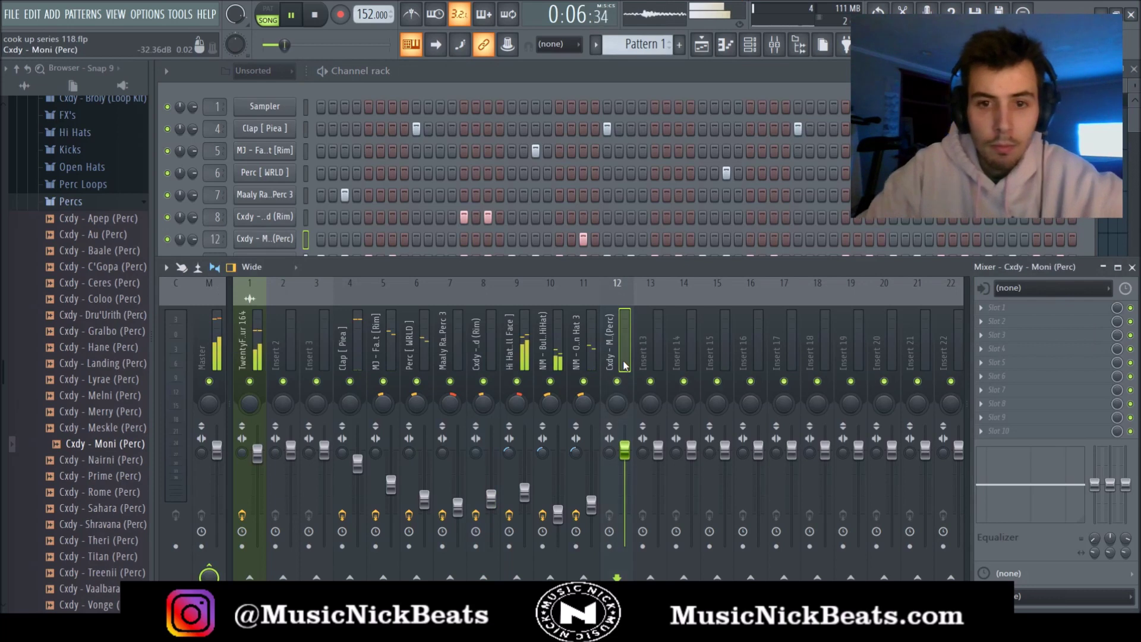
key("alt+Left")
key("alt+Left")
key("alt+Left")
left_click_drag(525, 457, 525, 510)
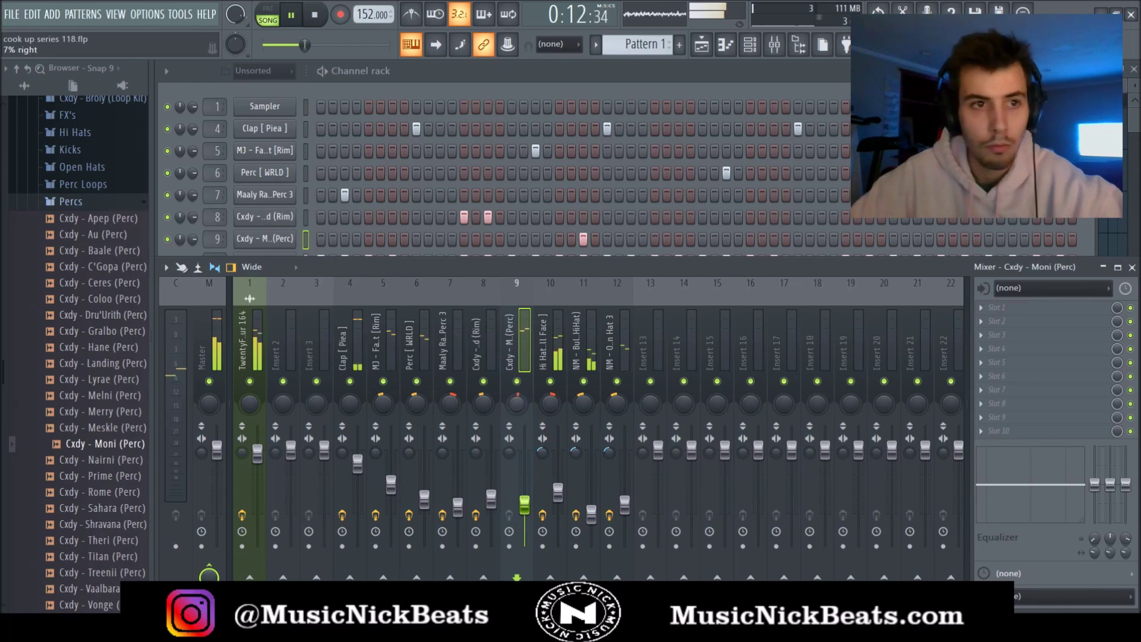
Step: Trim and boost the Cxdy - Moni (Perc) sample in its channel settings
left_click(497, 80)
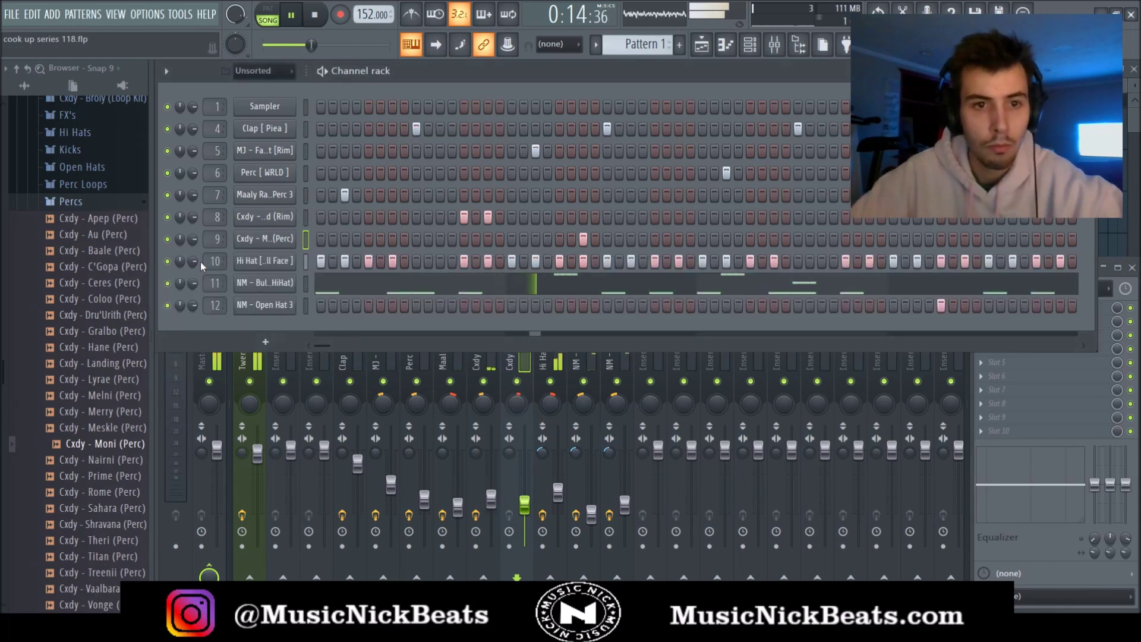
left_click(269, 239)
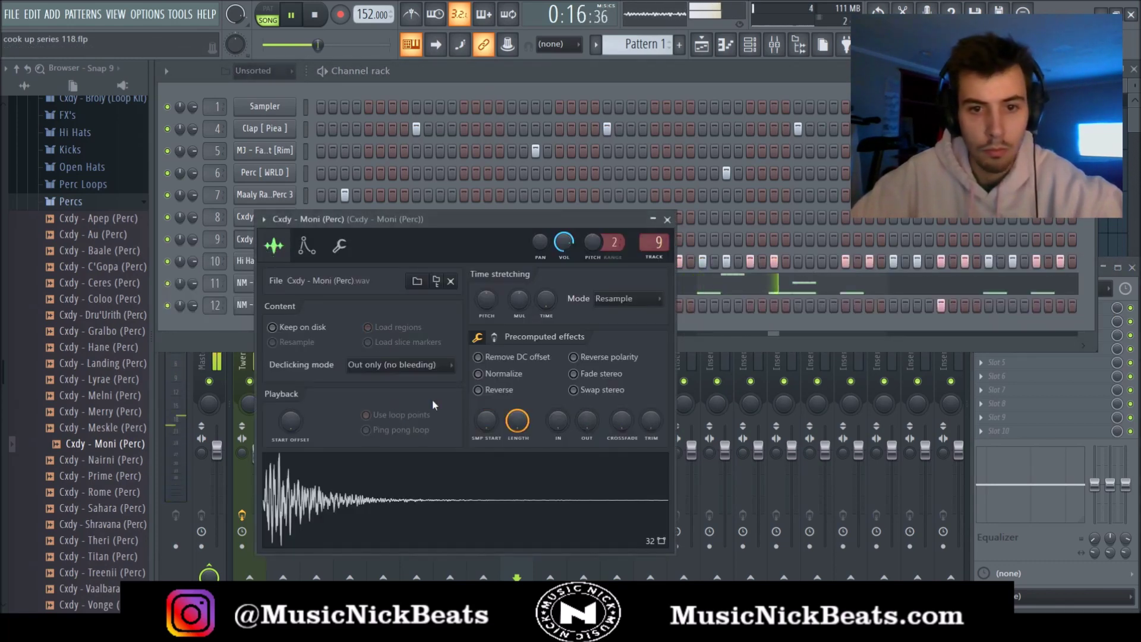
left_click_drag(664, 423, 549, 399)
left_click(494, 337)
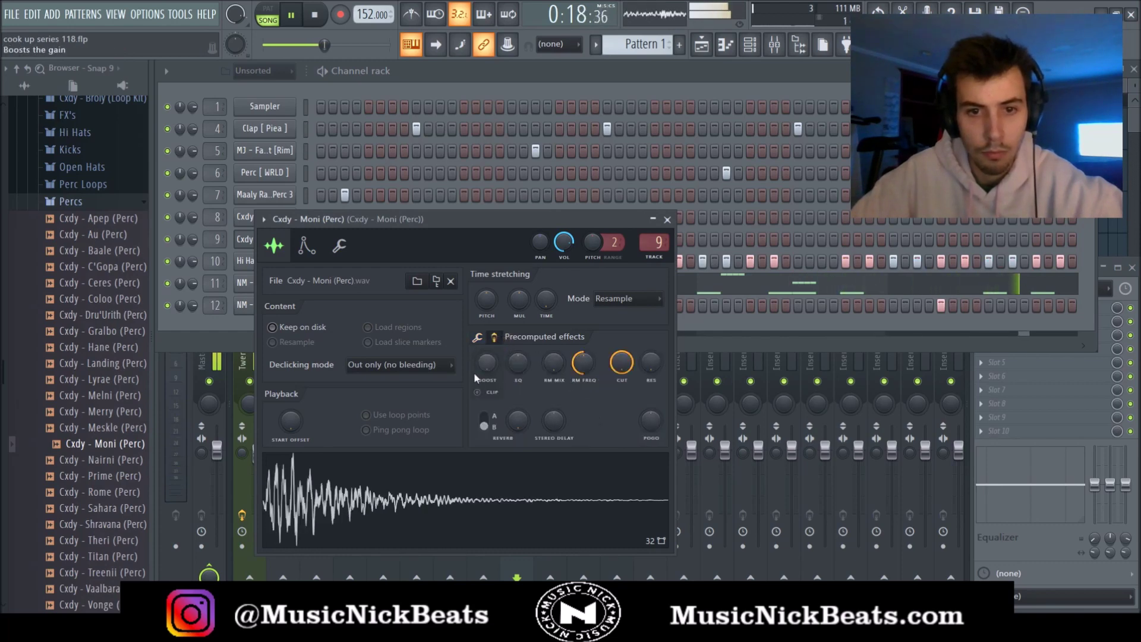
left_click_drag(487, 371, 486, 364)
left_click(667, 220)
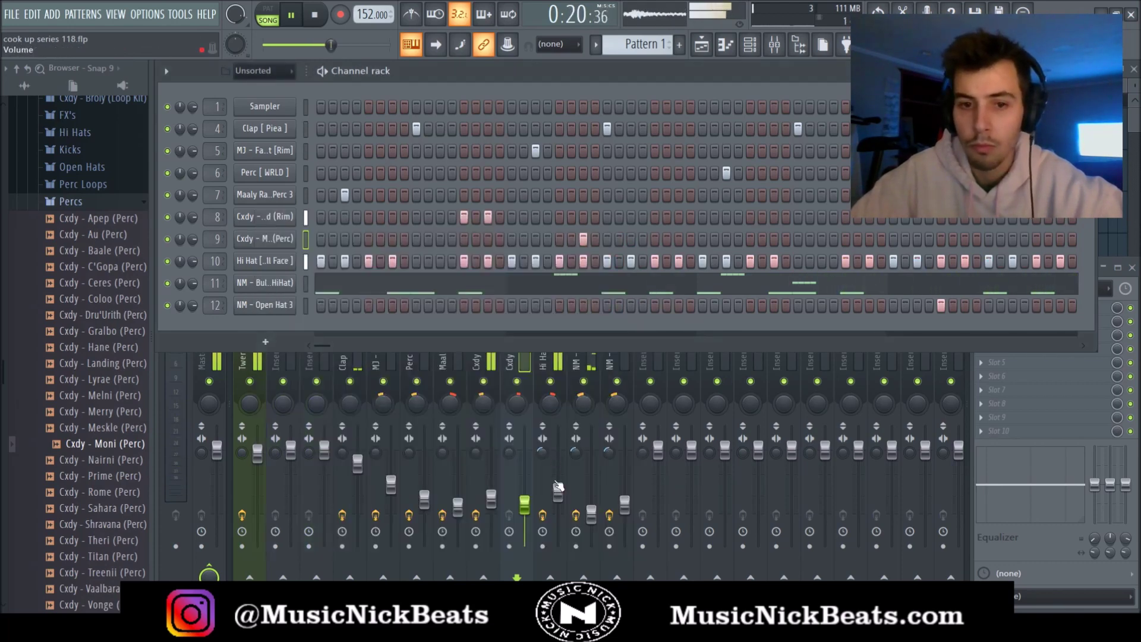
Step: Add Fruity parametric EQ 2 with the 30Hz + 18kHz cut preset to the Cxdy - Moni track and raise the high-pass cutoff to about 289 Hz
key("F9")
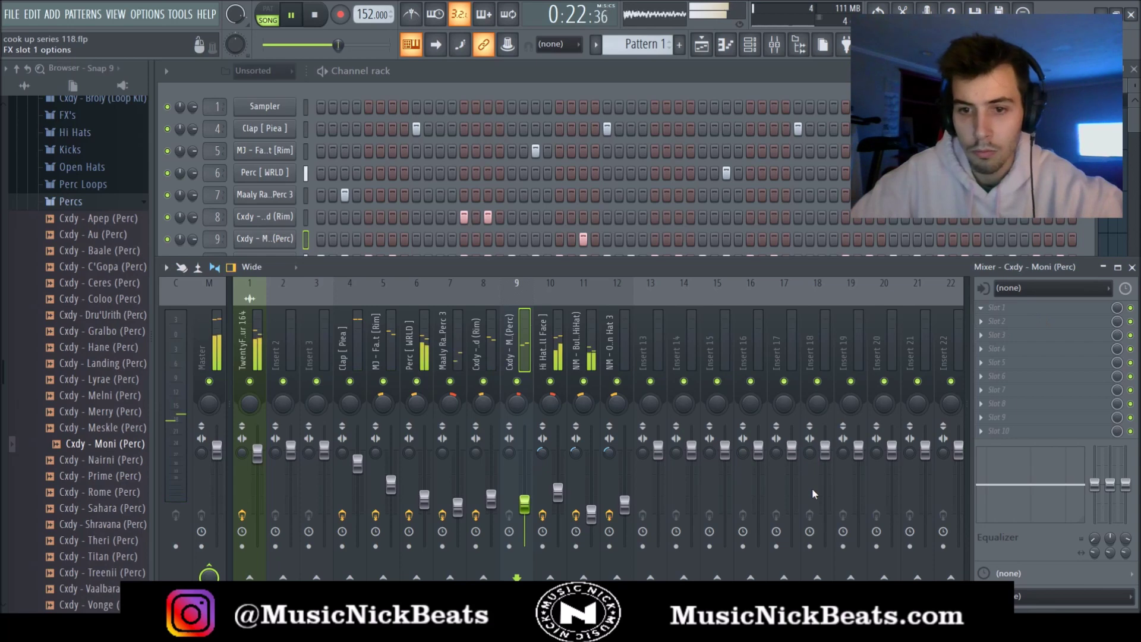
left_click(997, 307)
left_click(619, 161)
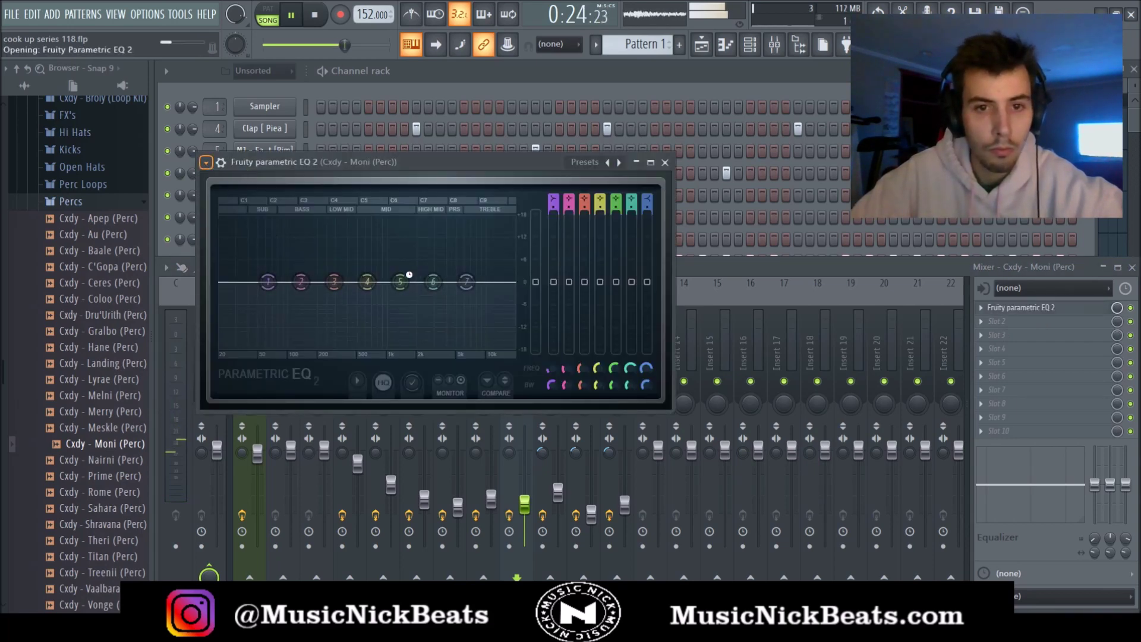
left_click_drag(229, 285, 300, 275)
left_click_drag(511, 282, 503, 289)
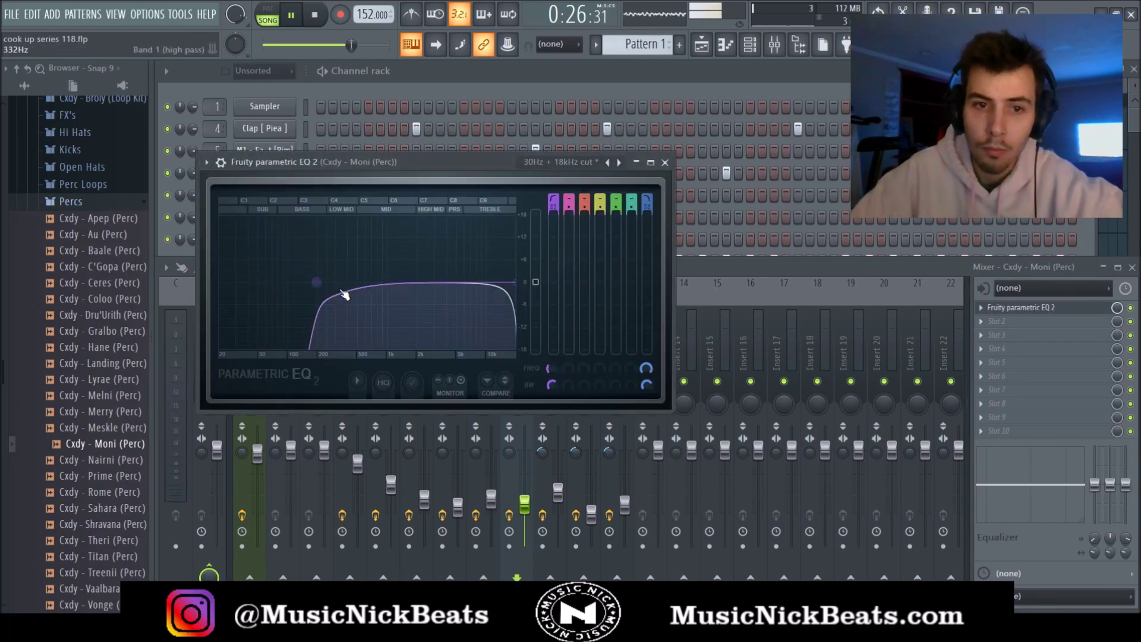
left_click_drag(312, 283, 309, 283)
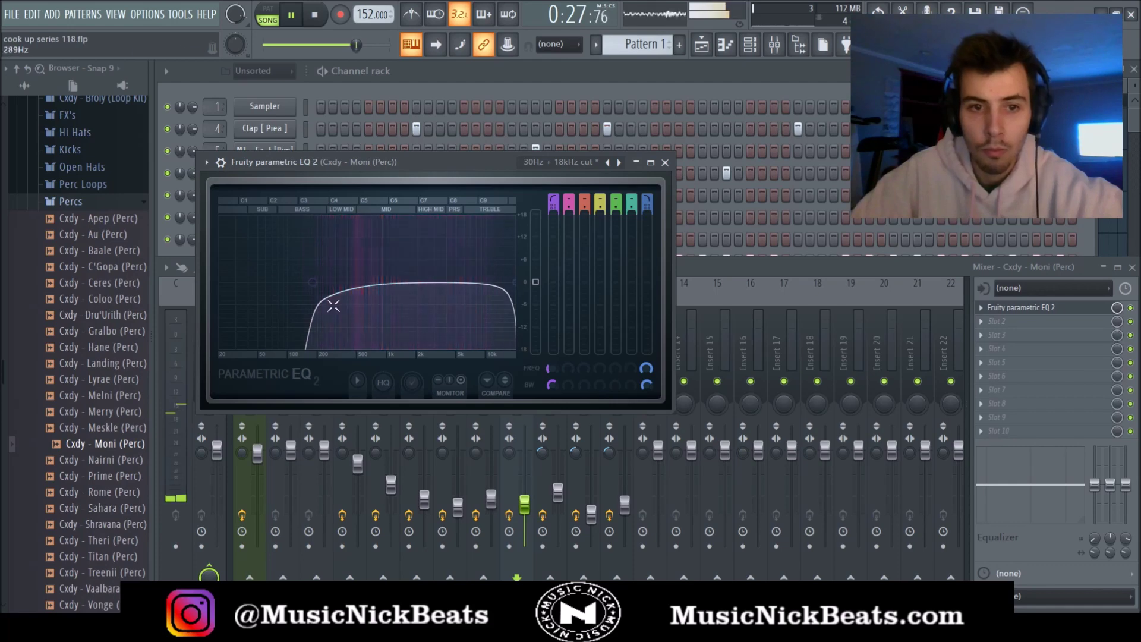
left_click(665, 162)
Step: Audition snare samples in the Cxdy drum kit's Snares folder, including Based, Carggi and City
left_click(74, 201)
scroll(89, 196, "up", 2)
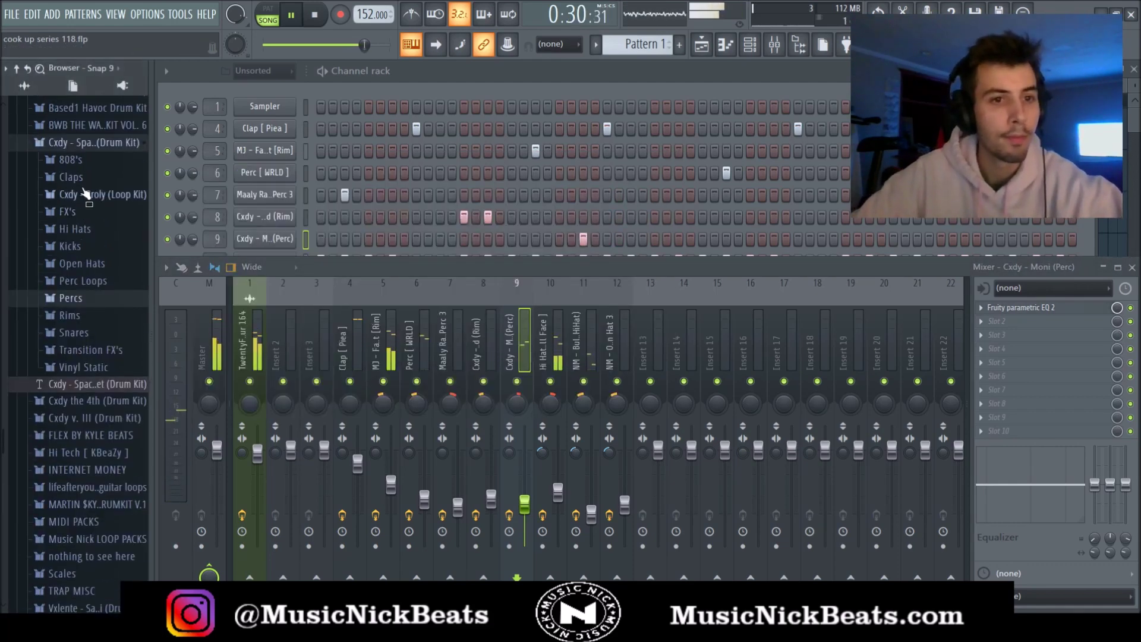
left_click(74, 332)
left_click(109, 316)
left_click(108, 331)
left_click(108, 347)
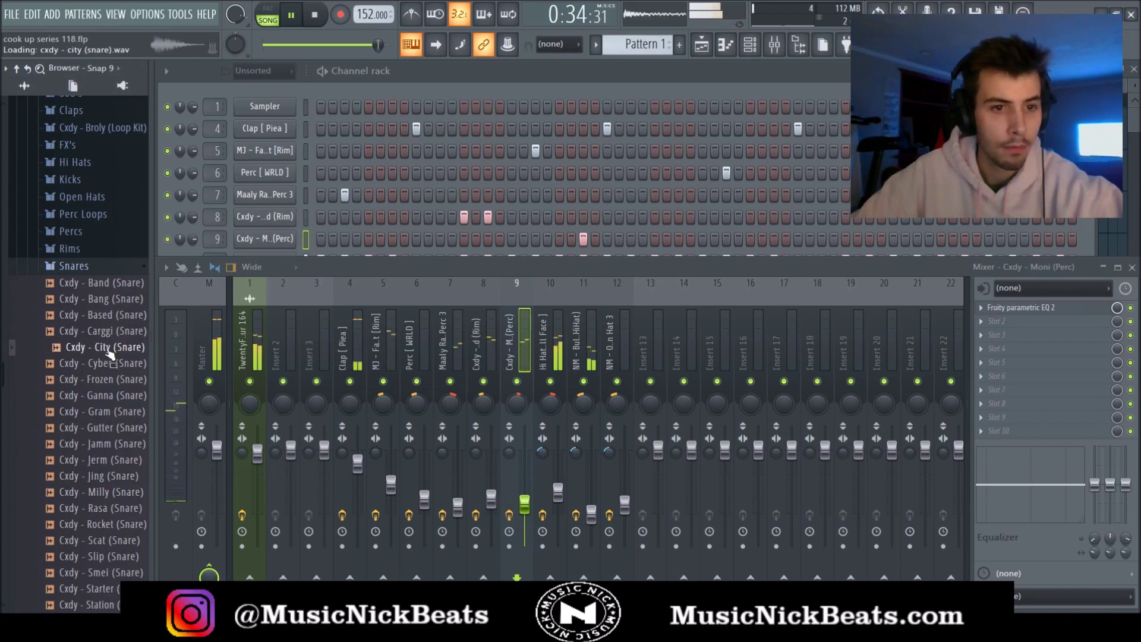
left_click(89, 265)
left_click(81, 178)
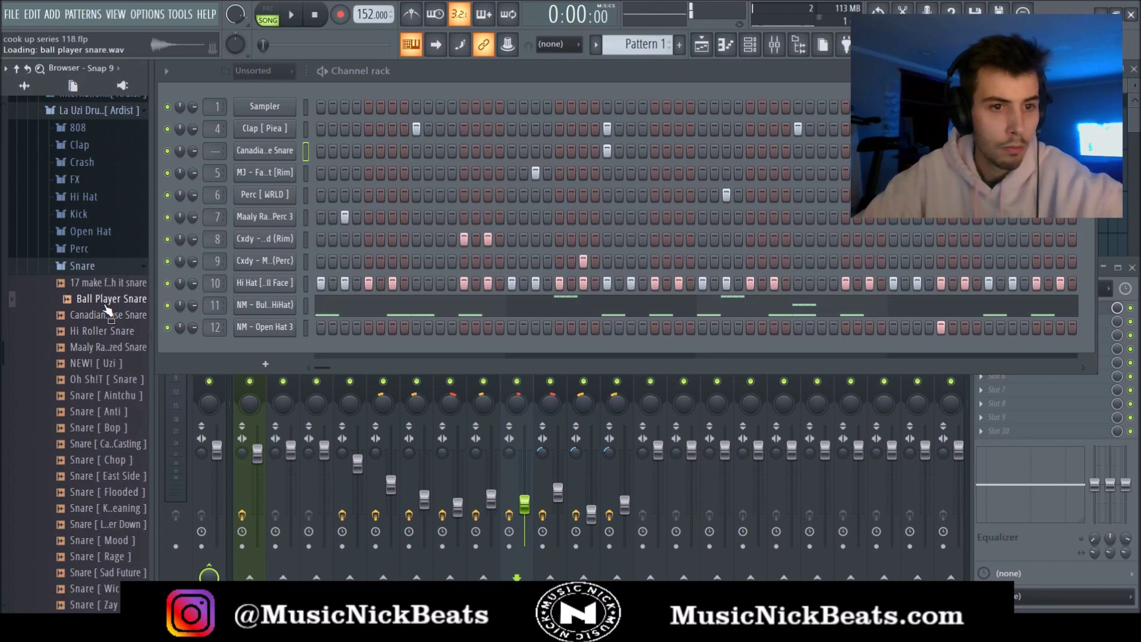
Step: Replace the Canadian snare sample with Ball Player Snare, and normalize and trim it in its channel settings
left_click_drag(110, 306, 255, 152)
key("space")
left_click(265, 150)
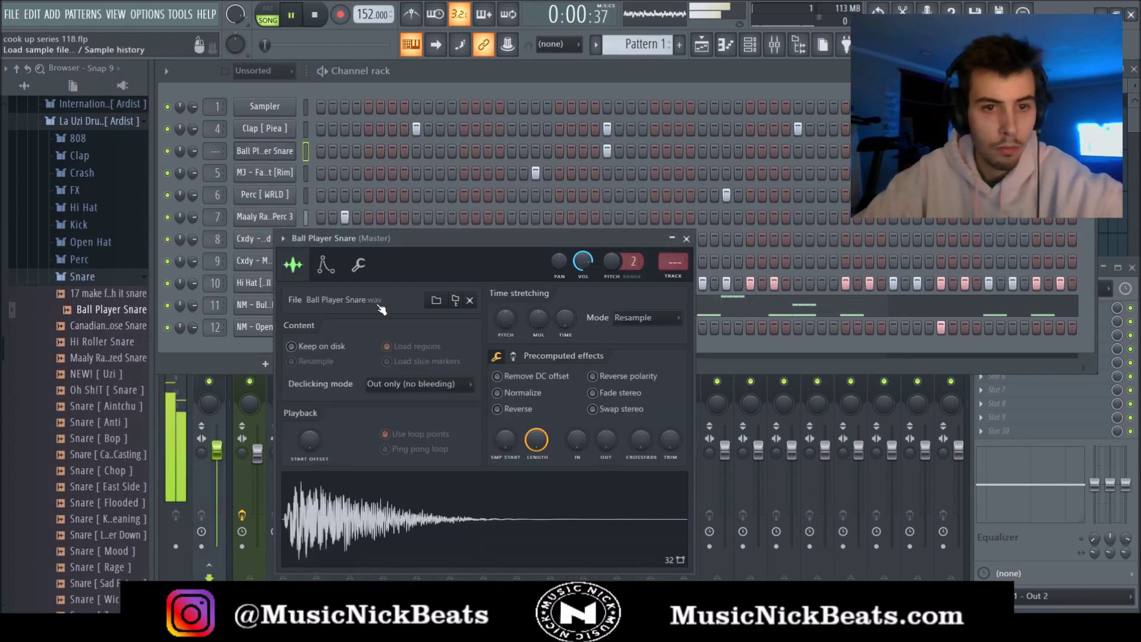
left_click(522, 395)
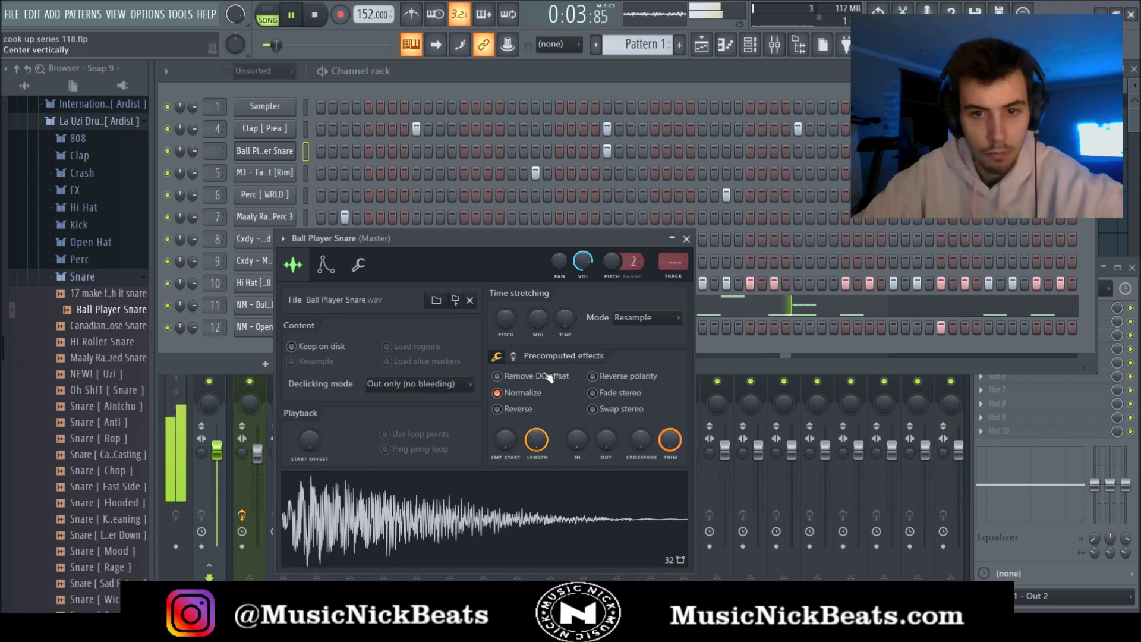
left_click(512, 356)
left_click(686, 238)
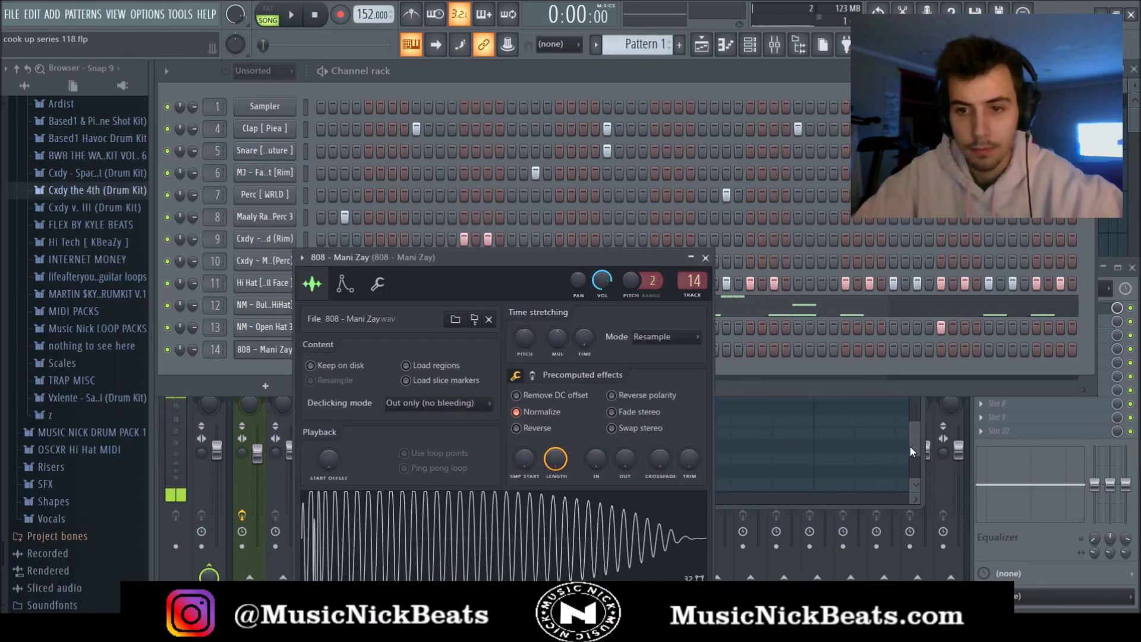
Step: Center the pitch of the 808 - Mani Zay sample in Newtone and load the corrected version into its channel
left_click_drag(820, 196, 790, 203)
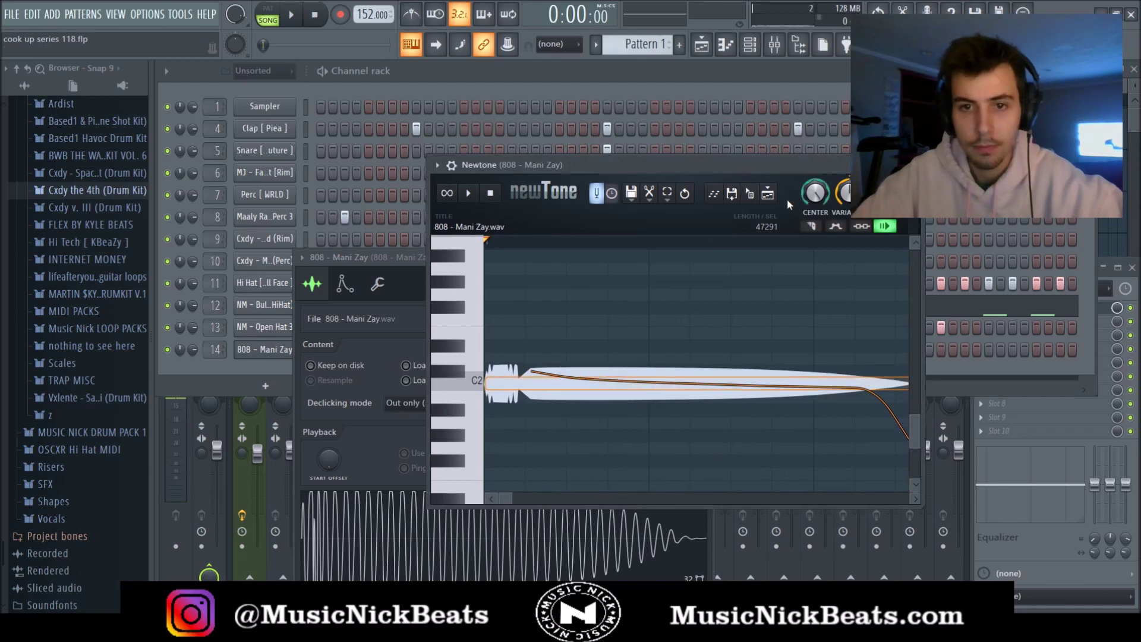
left_click(751, 197)
left_click(915, 164)
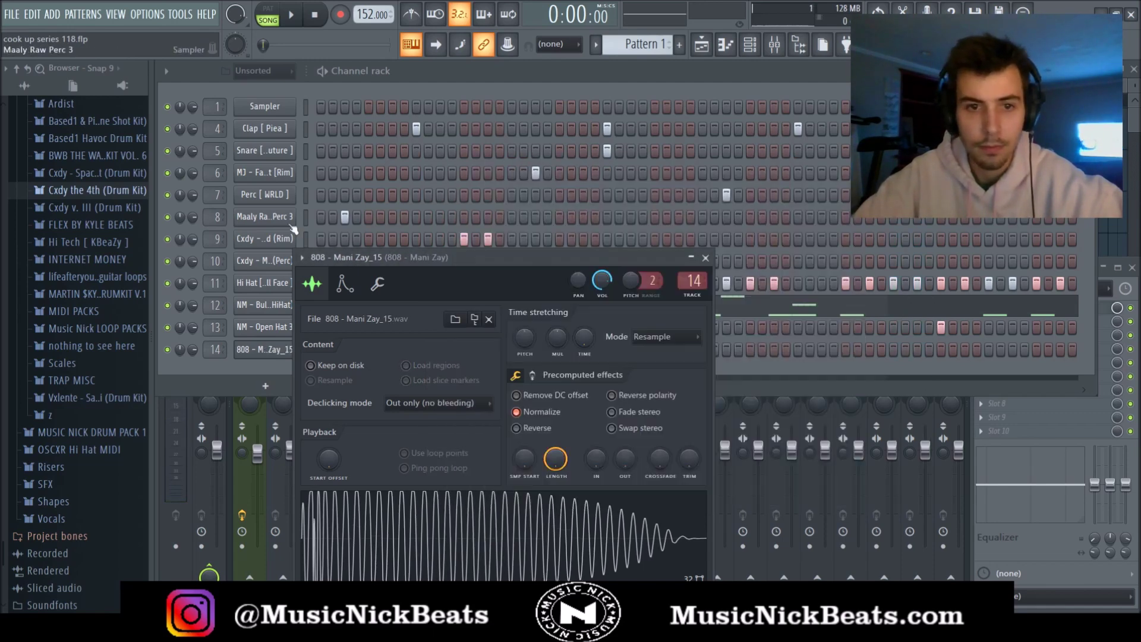
left_click(377, 285)
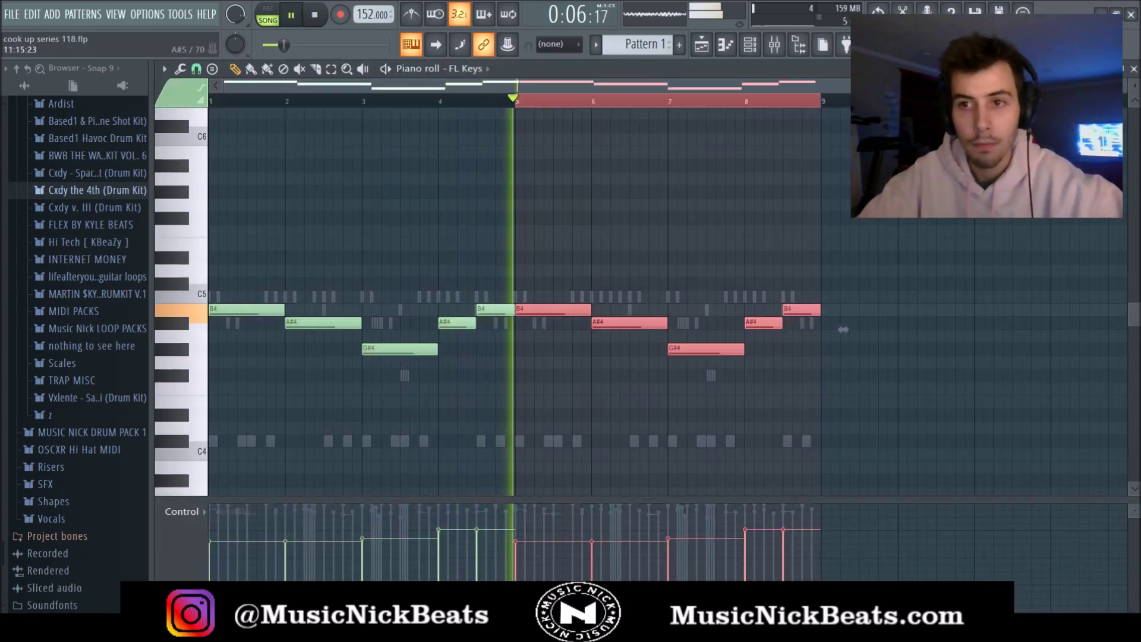
Step: Program the 808 - Mani Zay pattern over eight bars following the FL Keys root notes, with two G#5 hits in bar 7, and save the project
left_click(1132, 69)
left_click(719, 500)
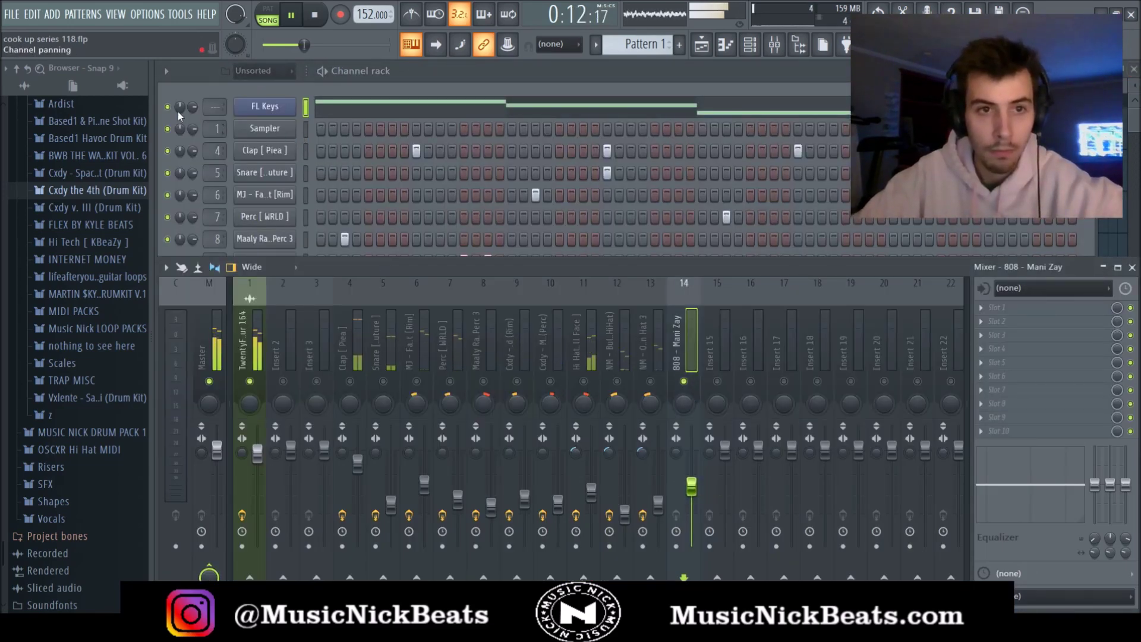
left_click(314, 91)
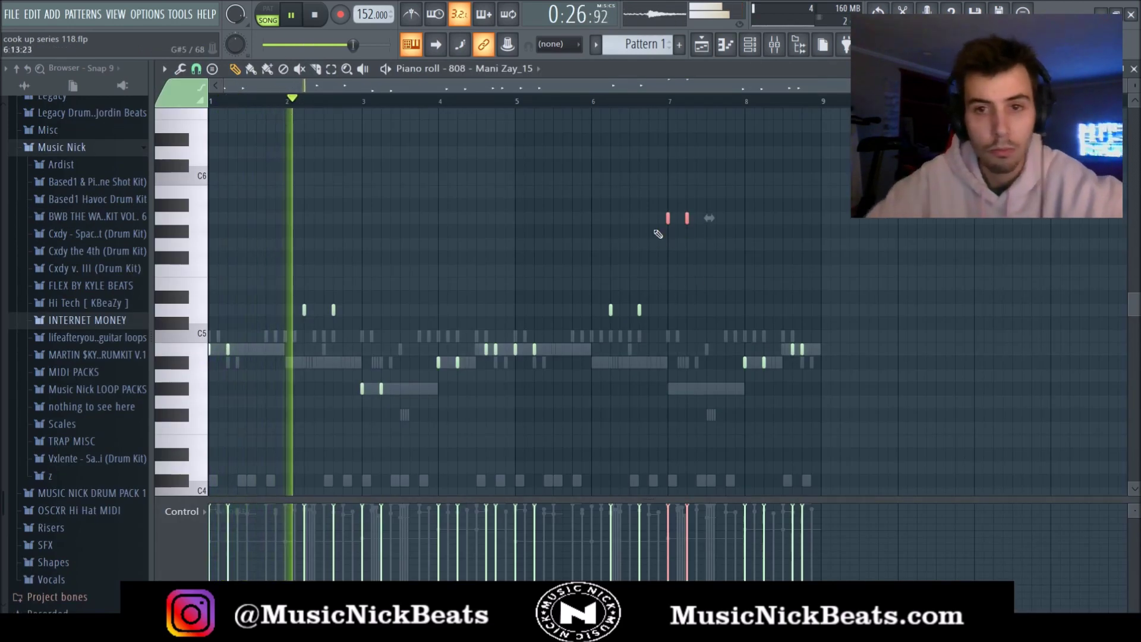
left_click(652, 88)
left_click(597, 89)
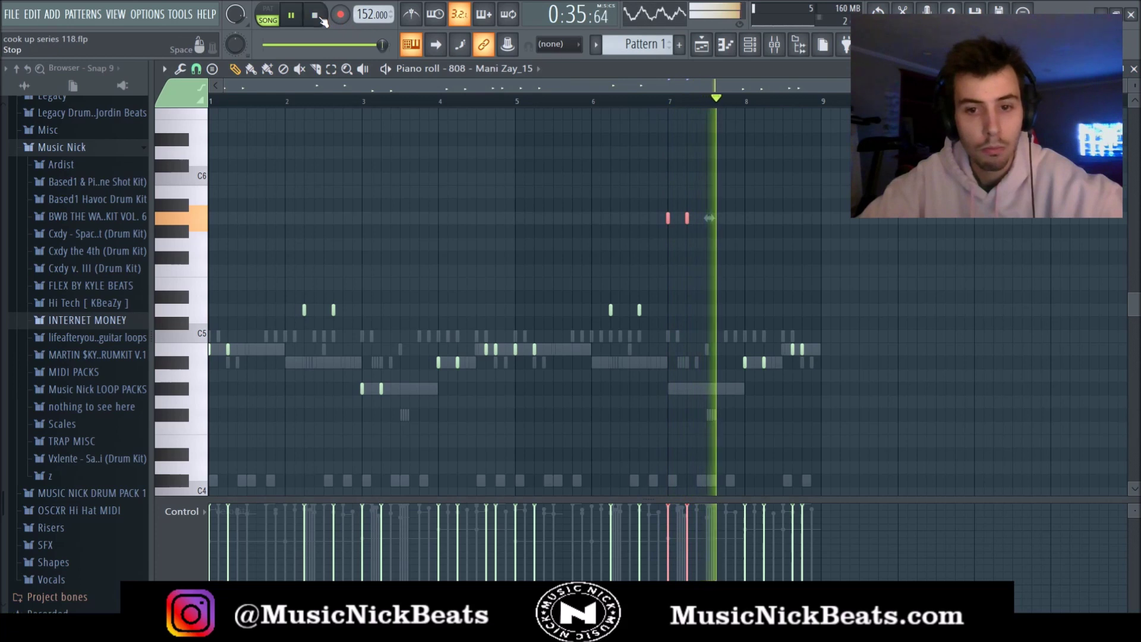
key("ctrl+s")
key("space")
Step: Audition kick samples in the Ardist kick kit, ending with Kick [ Rack ]
key("F6")
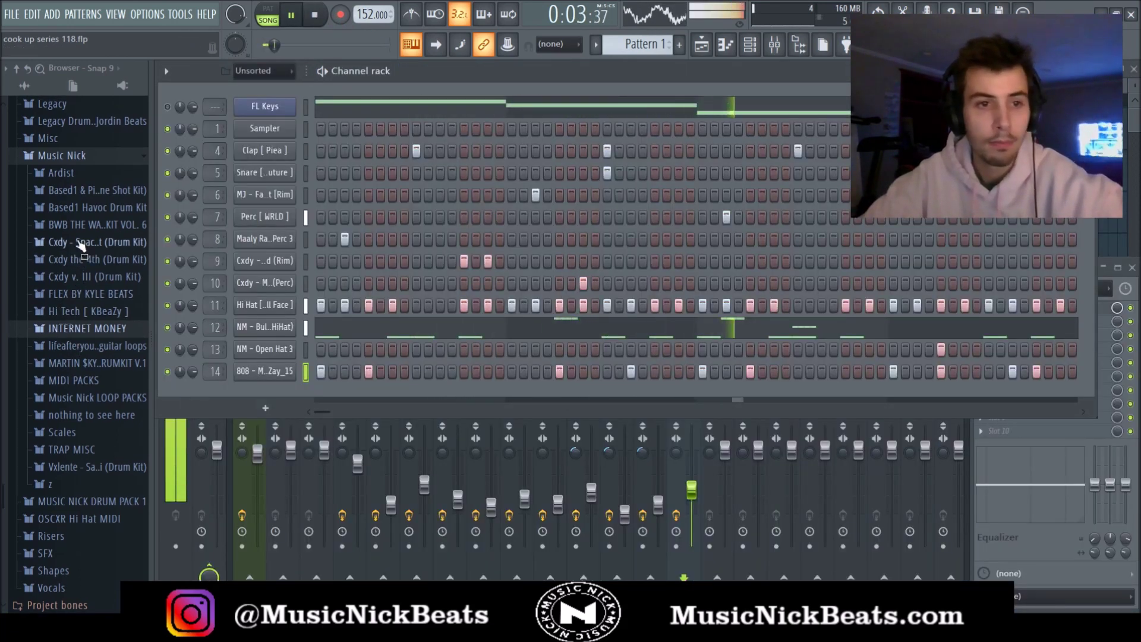
left_click(67, 173)
left_click(101, 276)
left_click(102, 313)
left_click(104, 374)
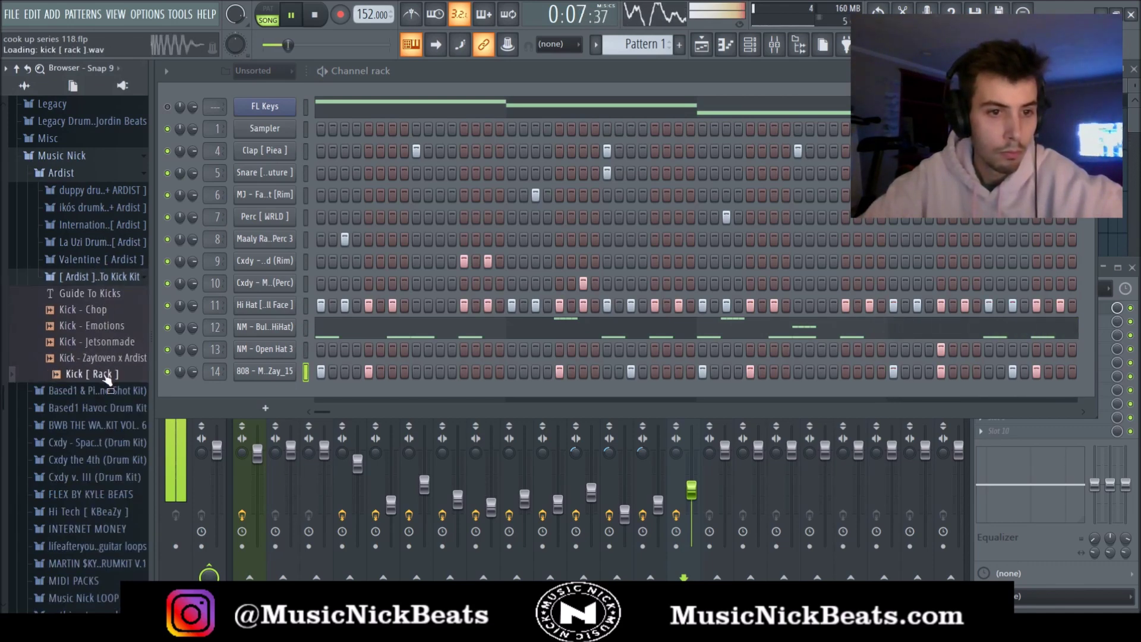
Step: Add a Kick [ Rack ] channel with hits following the 808 rhythm, and route it to mixer track 15 with its volume lowered
left_click_drag(105, 380, 297, 400)
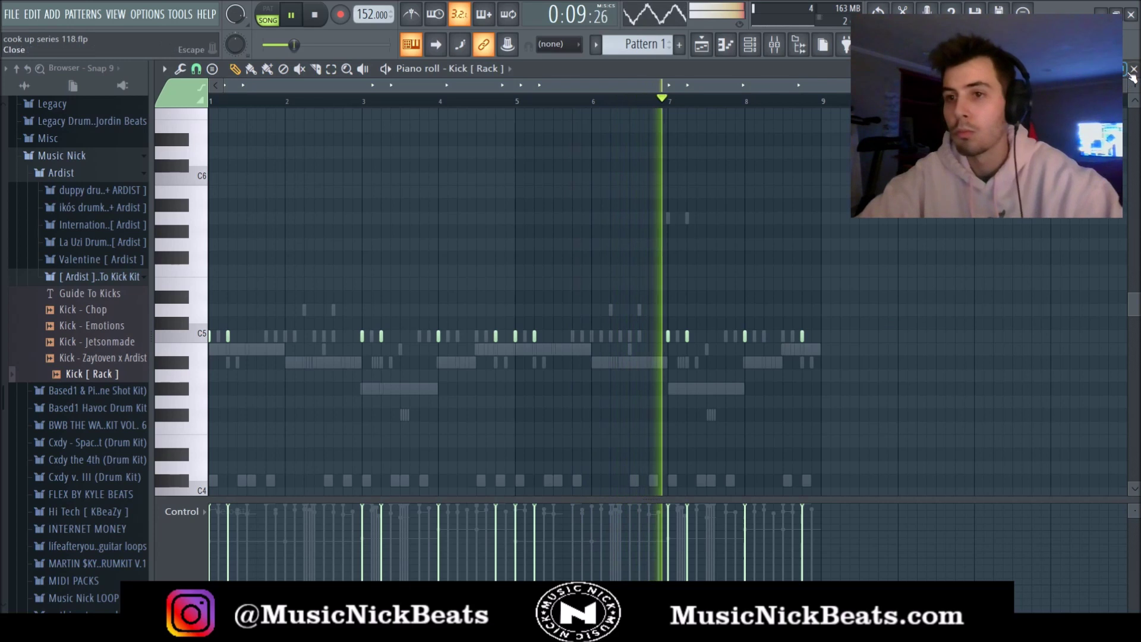
key("F7")
left_click(707, 479)
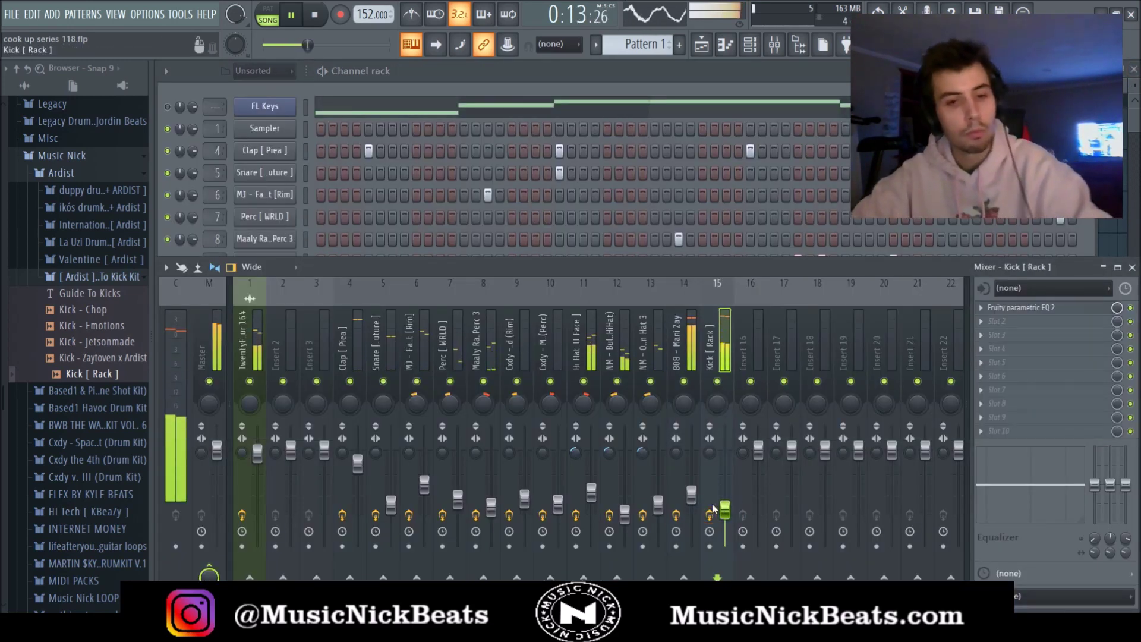
Step: Lower the Clap [ Piea ] mixer track to about -4.5 dB and fine-tune the MJ - FalseProphet [Rim], 808 and kick volumes
left_click(358, 464)
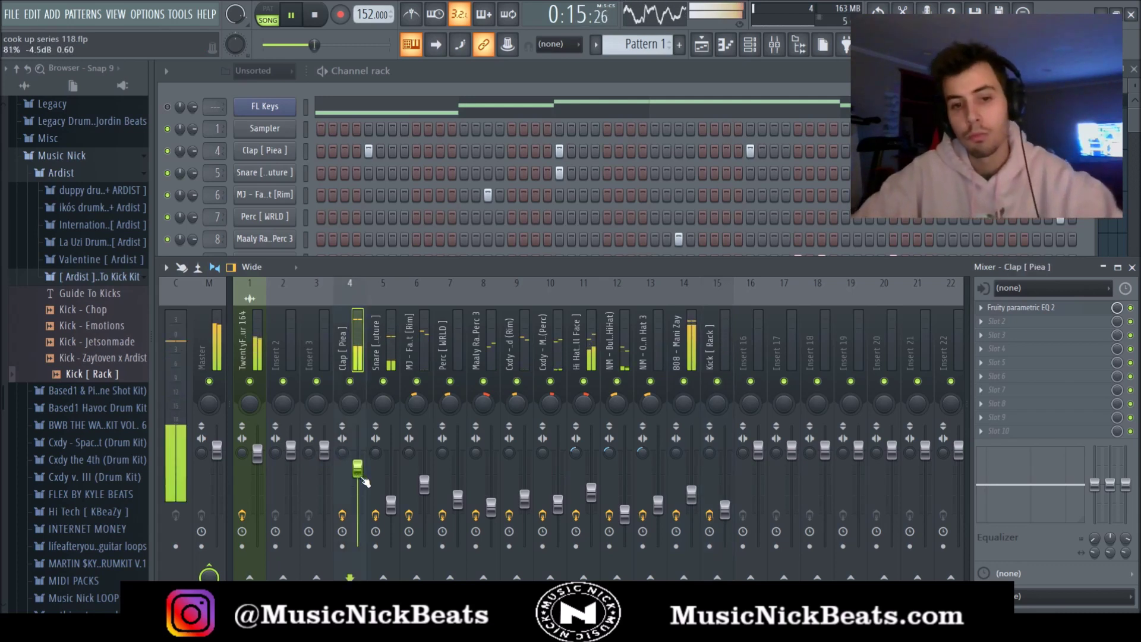
left_click(424, 484)
left_click(691, 493)
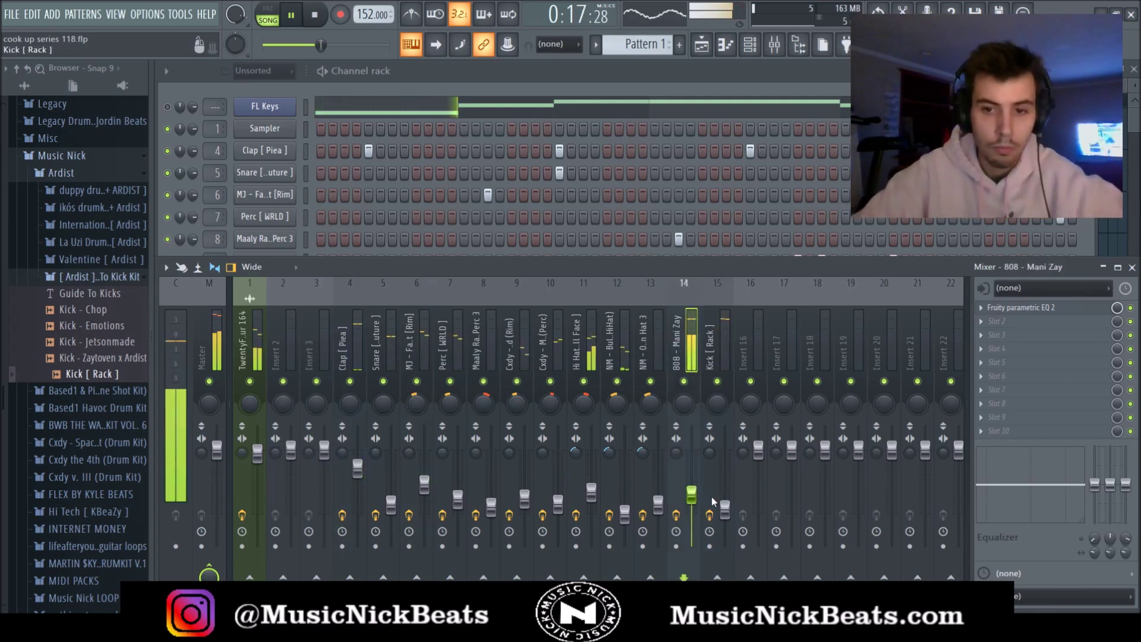
left_click(724, 508)
left_click(692, 494)
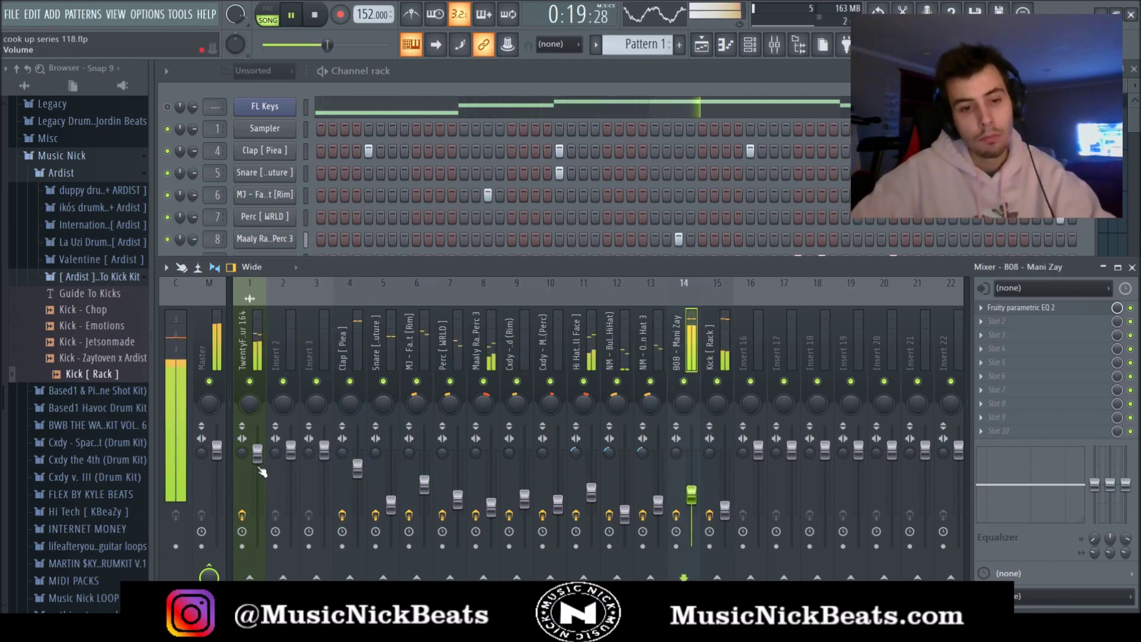
Step: Remove the FL Keys channel from the channel rack and select the 808 - Mani Zay_15 channel
left_click(280, 111)
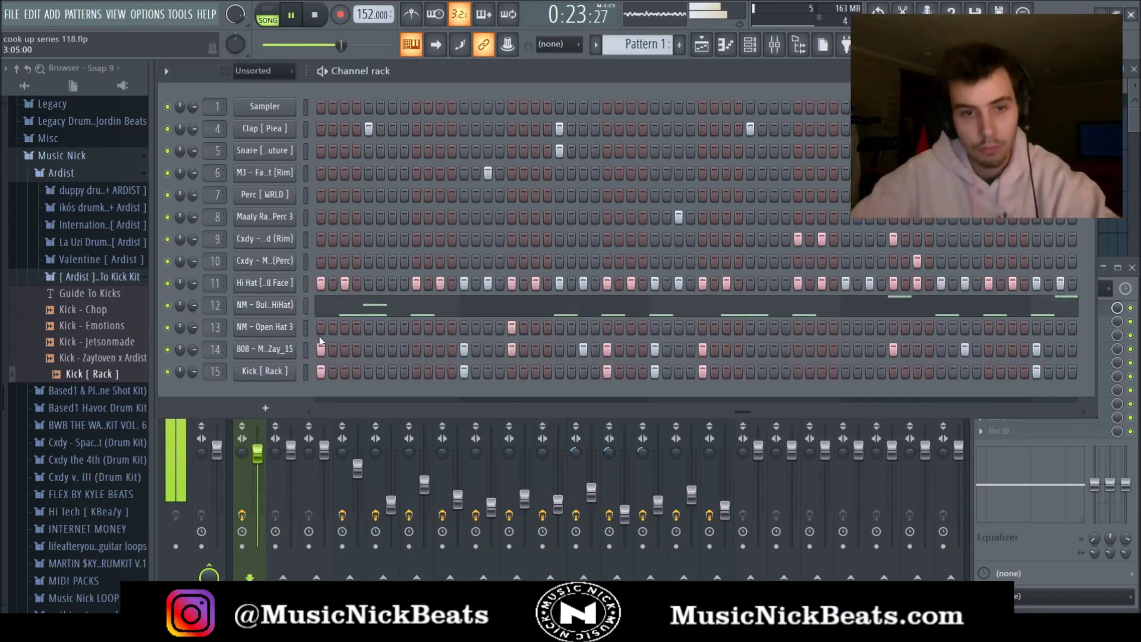
left_click(305, 350)
key("alt+g")
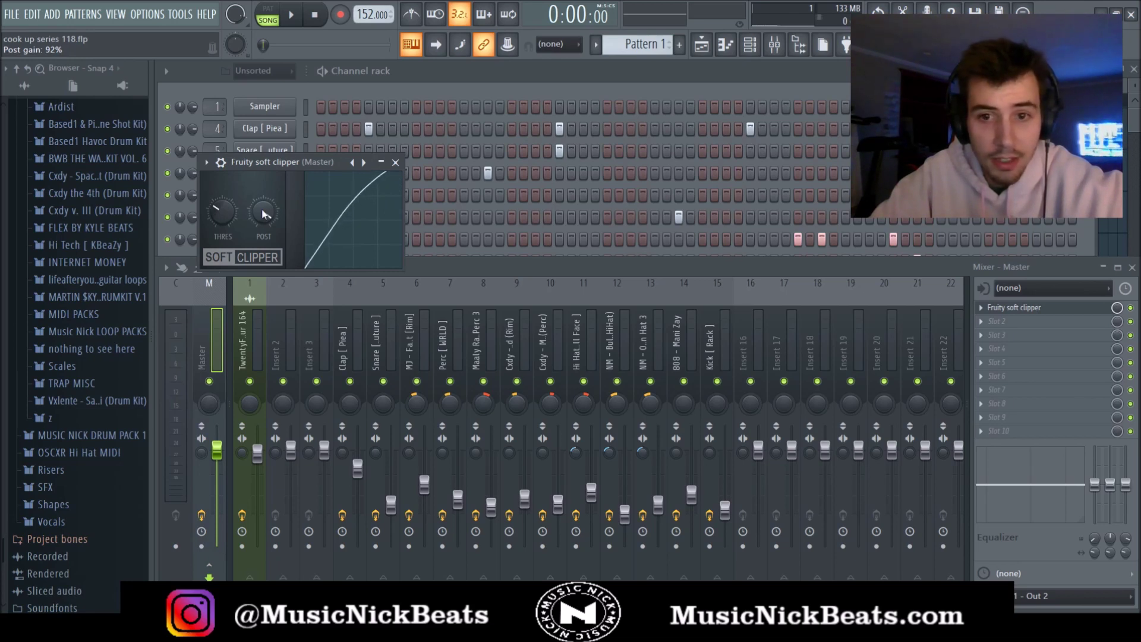
Step: Close the master's Fruity soft clipper and review the effect slots of the 808, kick, master and other drum mixer tracks
left_click(396, 162)
left_click(694, 348)
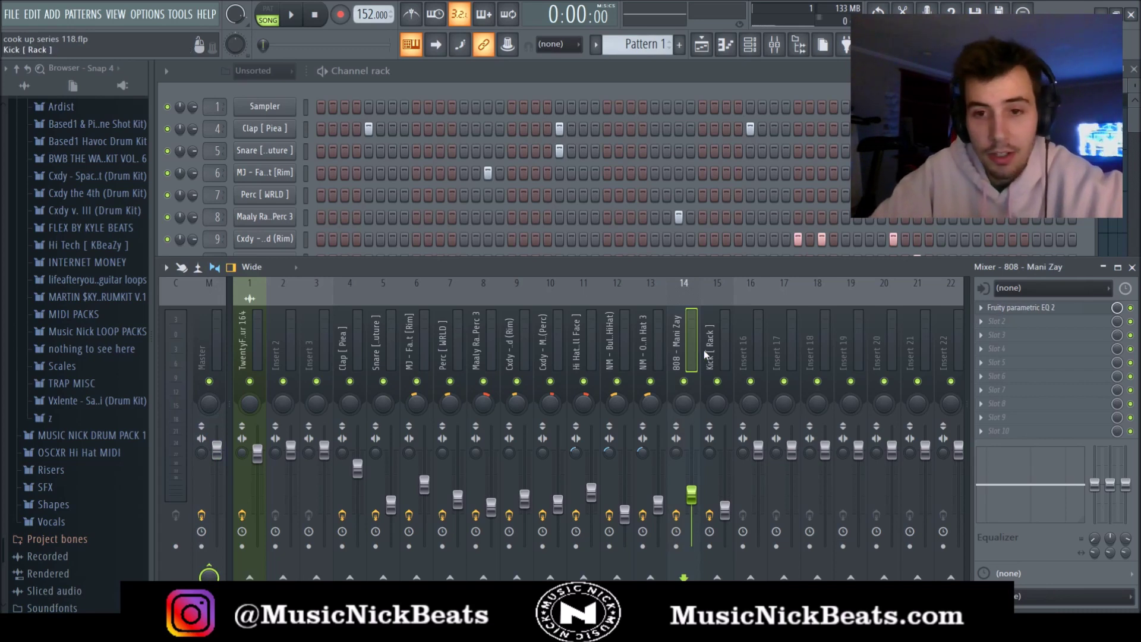
left_click(718, 355)
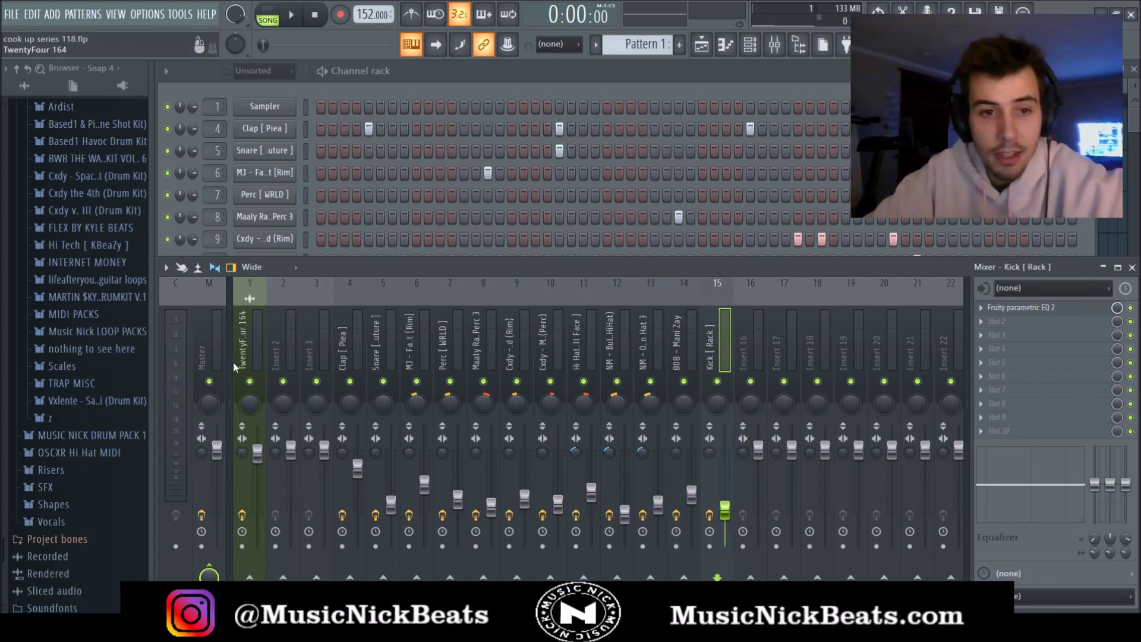
left_click(214, 347)
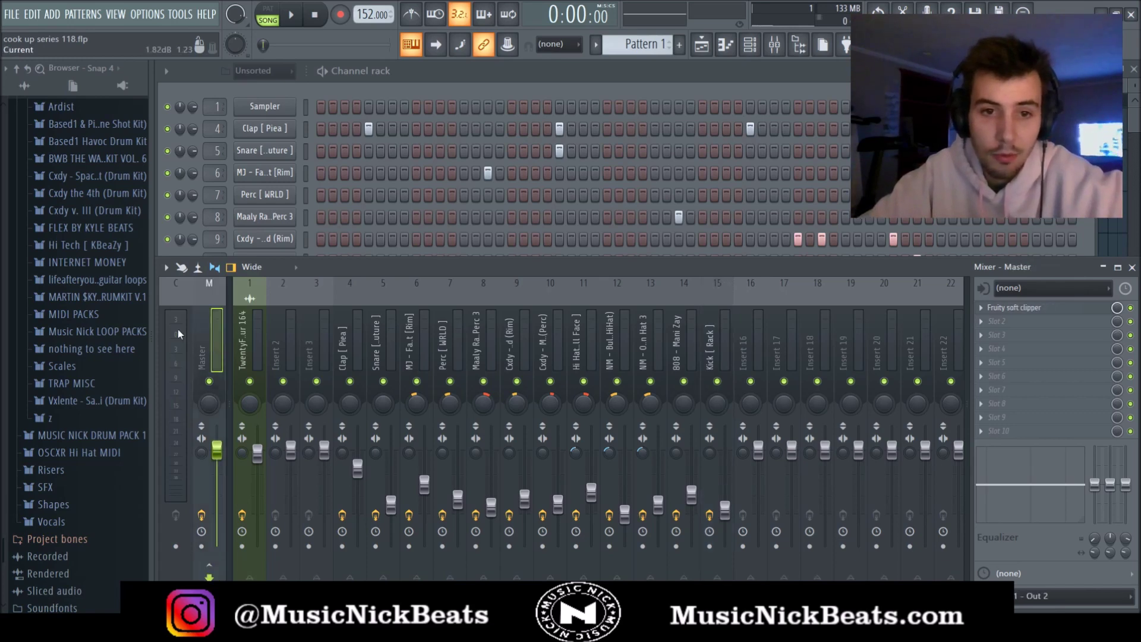
left_click(386, 351)
scroll(387, 350, "down", 6)
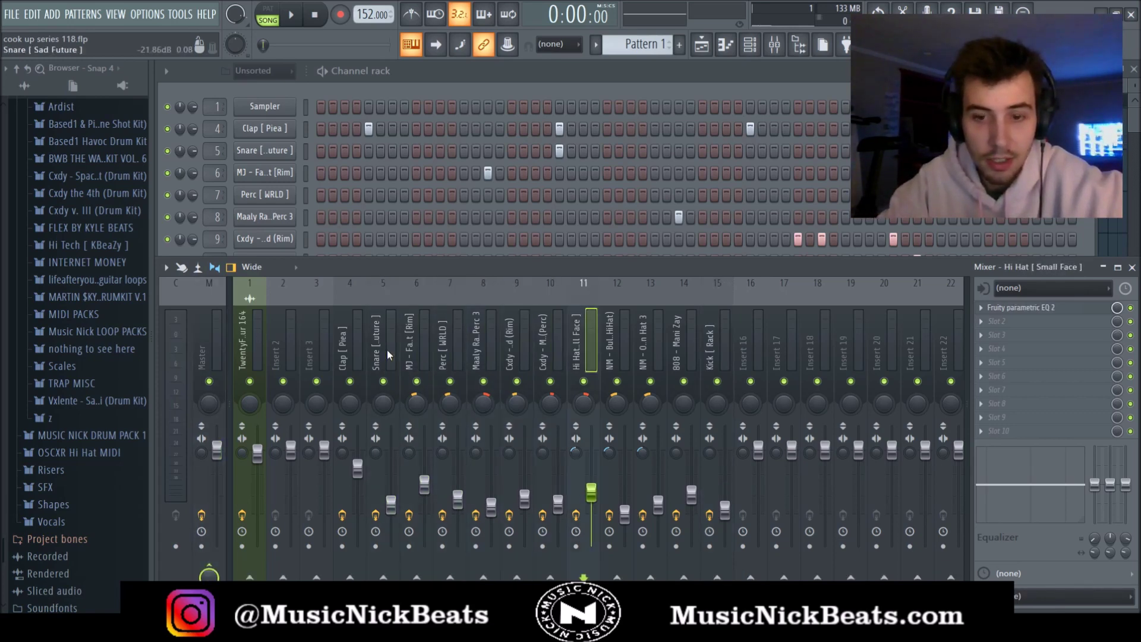
scroll(387, 351, "up", 5)
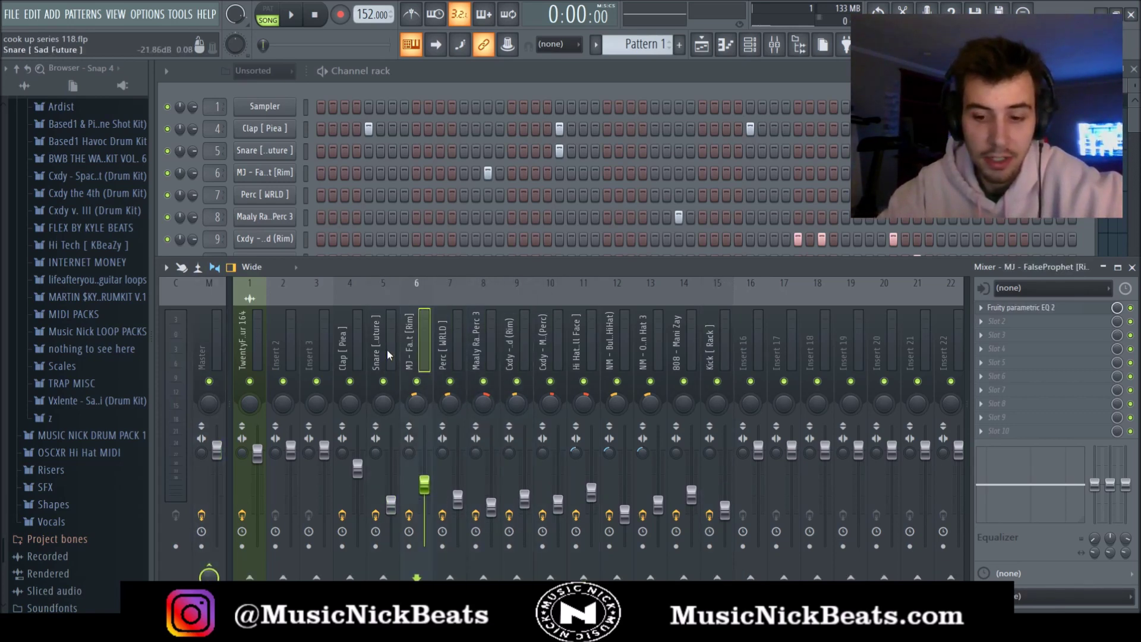
scroll(387, 351, "down", 6)
scroll(387, 351, "up", 3)
scroll(387, 350, "up", 3)
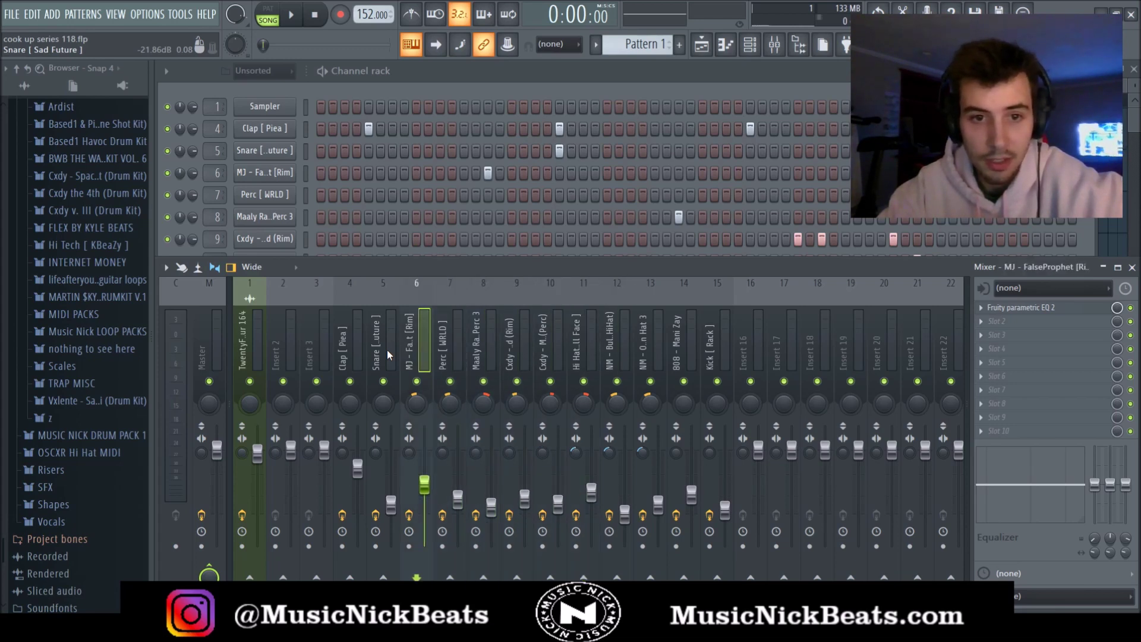
scroll(387, 350, "down", 4)
scroll(387, 351, "up", 1)
scroll(387, 351, "up", 9)
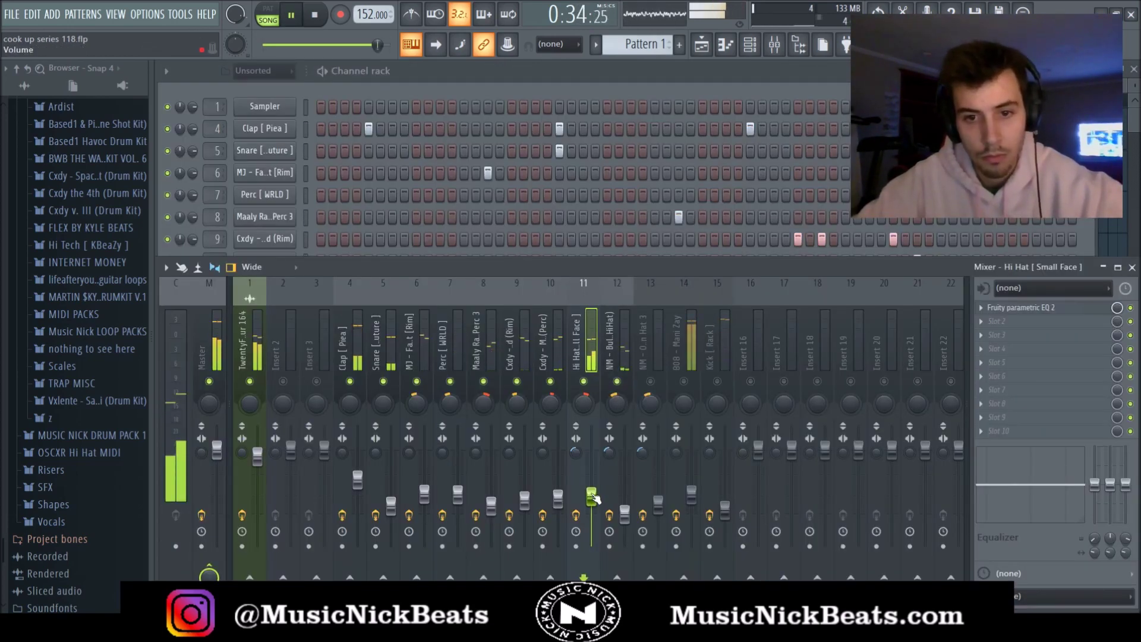
Step: Slightly lower the NM - Bully (HiHat) track, unmute the 808 and kick tracks, and fine-tune their levels against the mix
left_click_drag(626, 524, 627, 501)
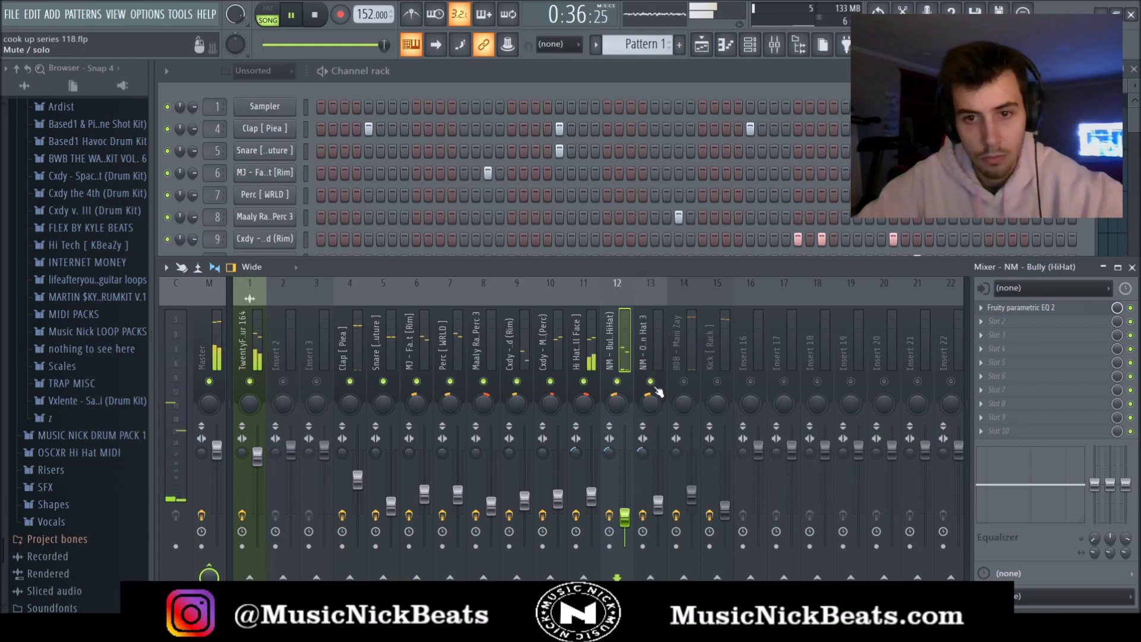
left_click(690, 493)
left_click(684, 381)
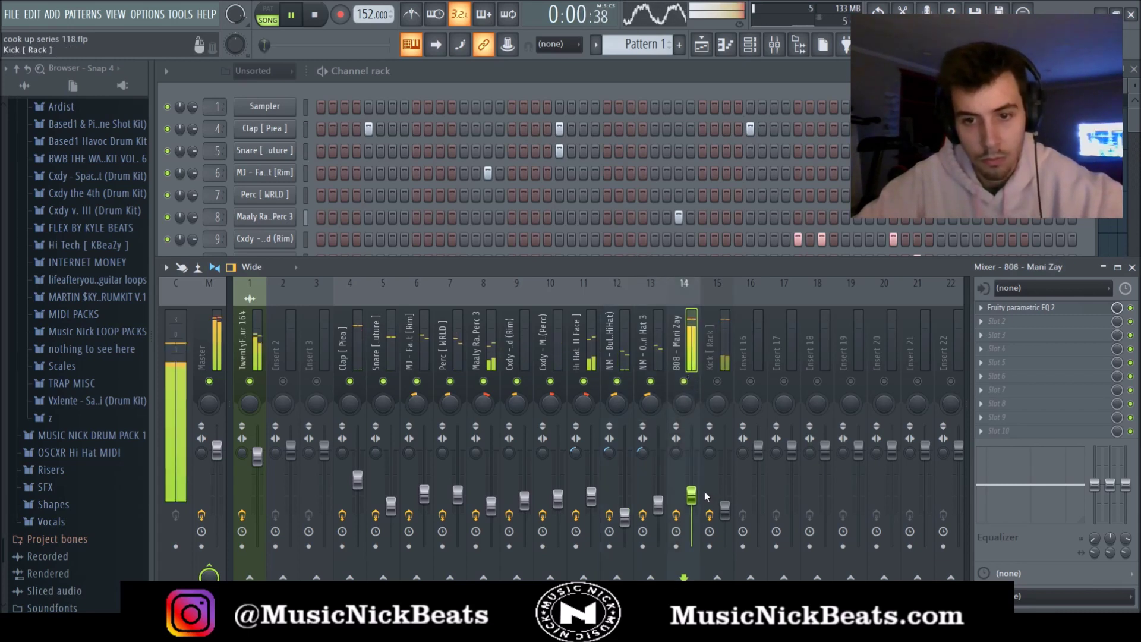
left_click(717, 381)
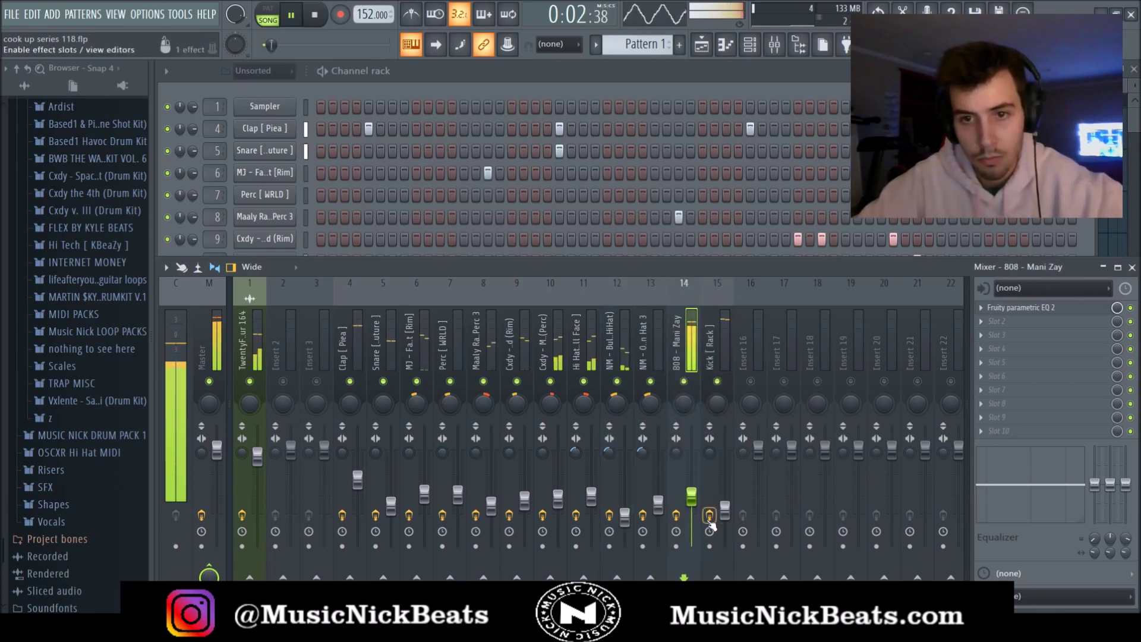
left_click(711, 500)
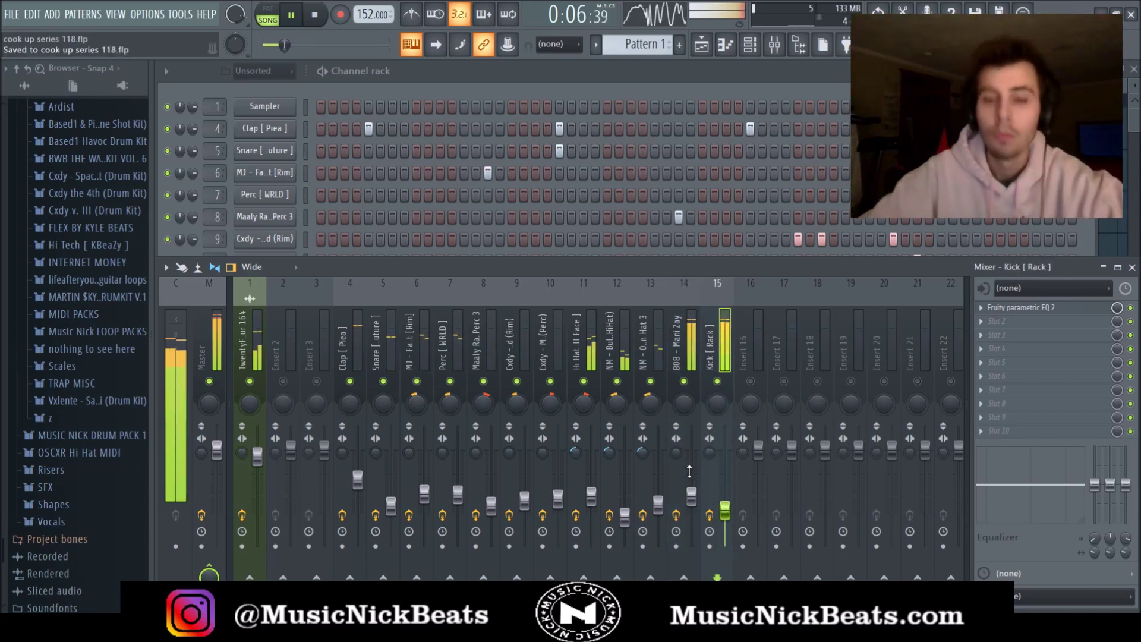
left_click(692, 497)
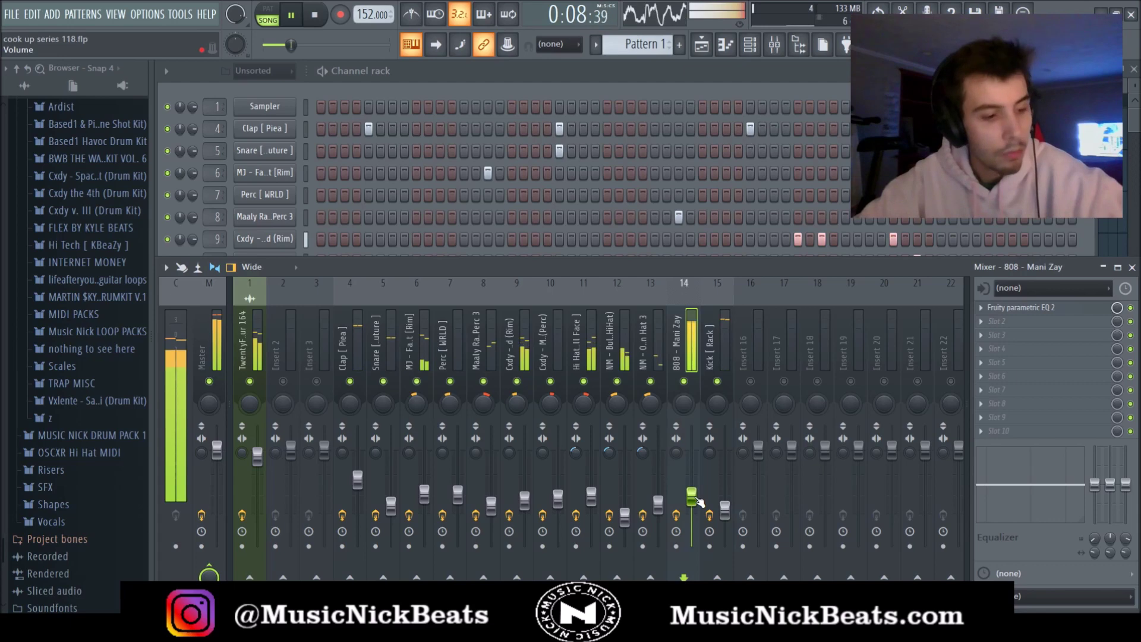
Step: Delete the NM - Open Hat 3 and NM - Bully (HiHat) clips from the first drum section starting at bar 9 in the playlist
key("F5")
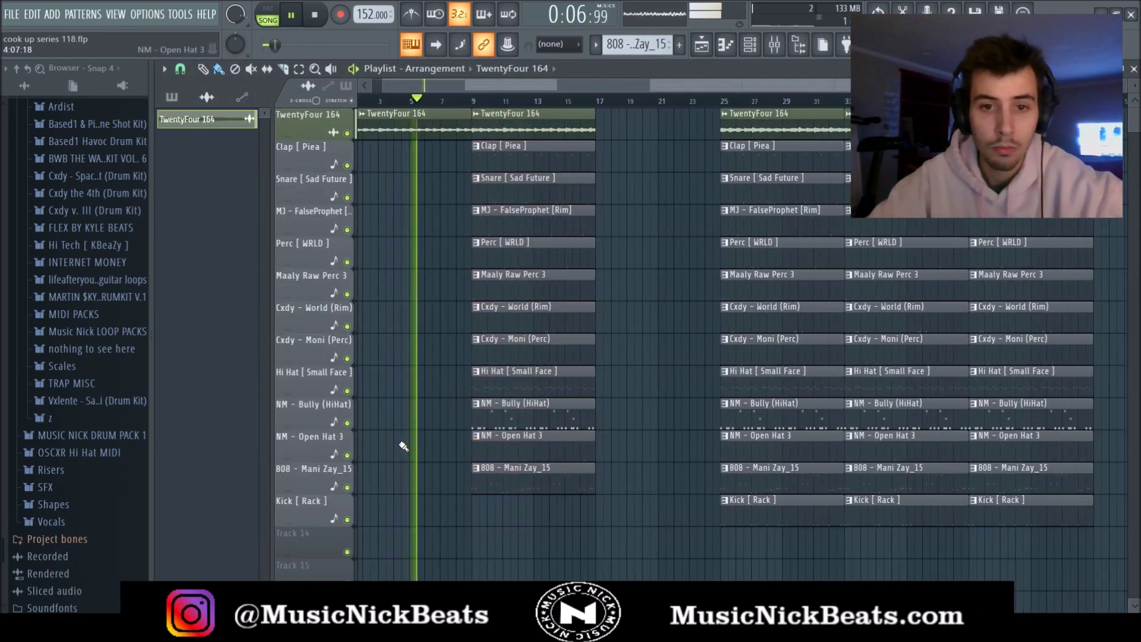
scroll(404, 446, "up", 2)
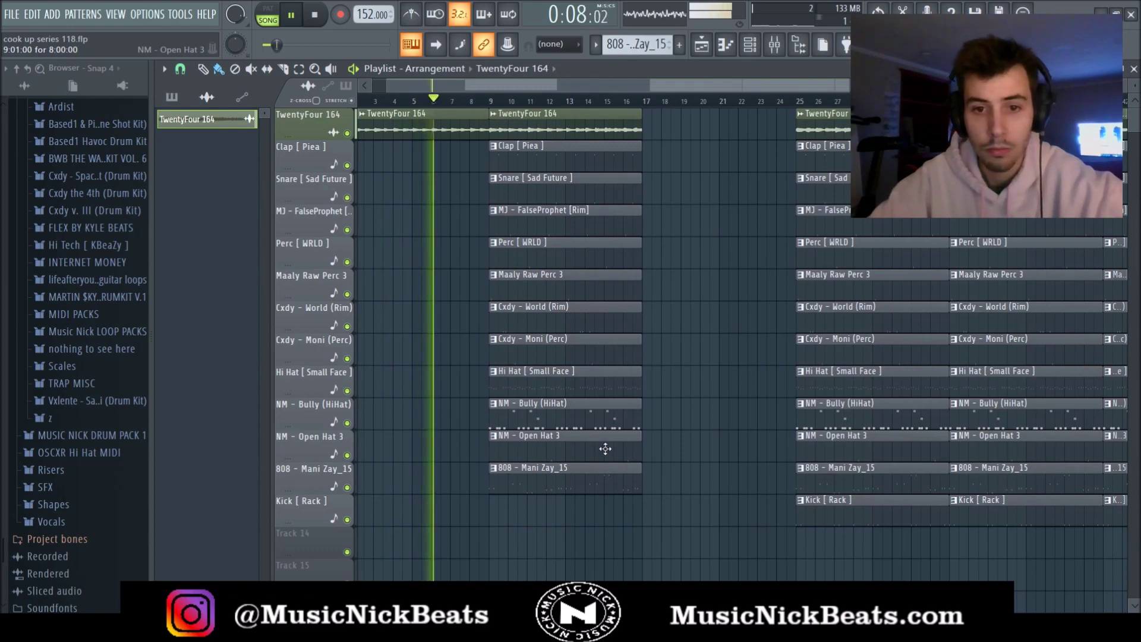
right_click(603, 448)
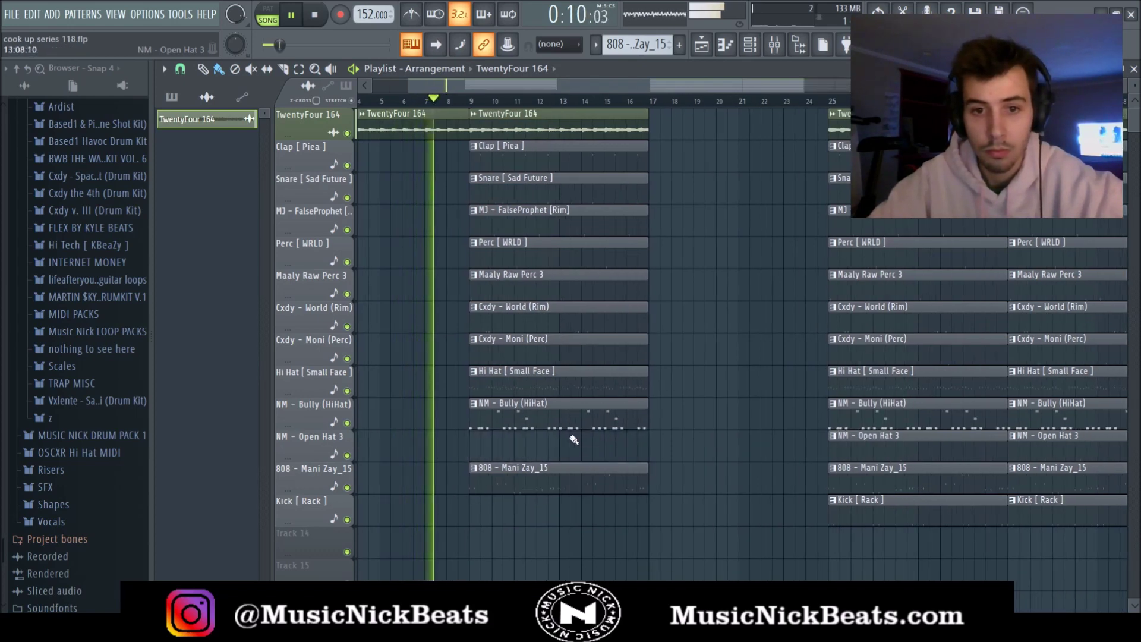
right_click(591, 423)
Step: Place a full eight-bar section with all drums at bar 17 and shift the remaining full sections to start at bar 41
scroll(663, 450, "down", 2)
left_click_drag(648, 101, 743, 101)
left_click_drag(706, 136, 870, 132)
left_click(704, 163)
scroll(436, 196, "up", 4)
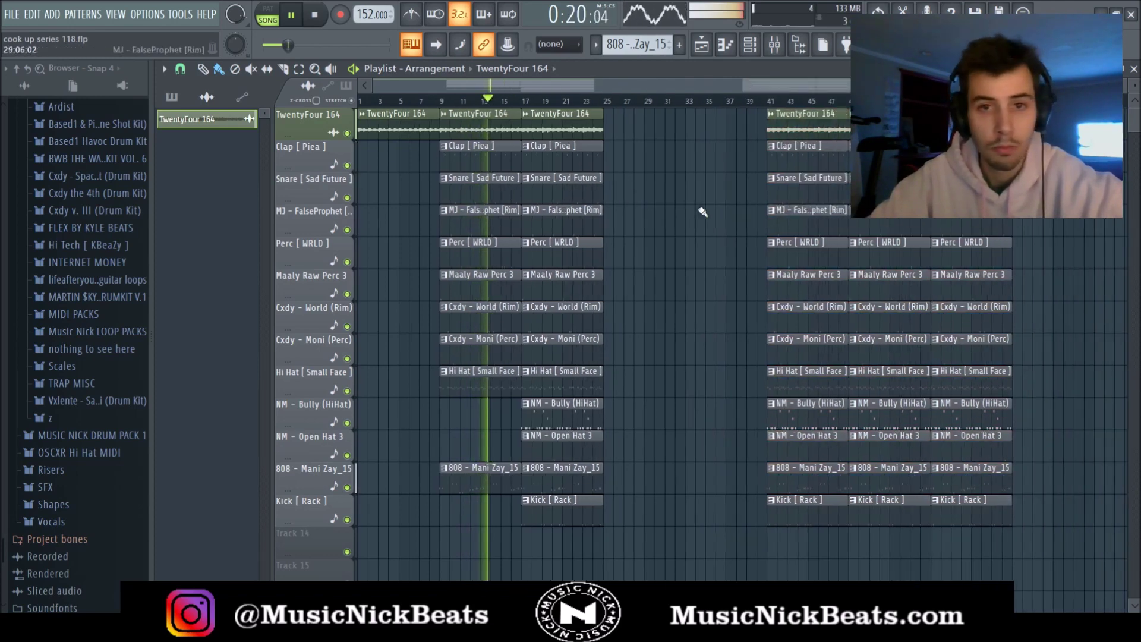
Step: Cut about the first half bar off the hi-hat, percussion, rim and snare clips at bar 9 and play back the transition
scroll(447, 97, "up", 2)
key("space")
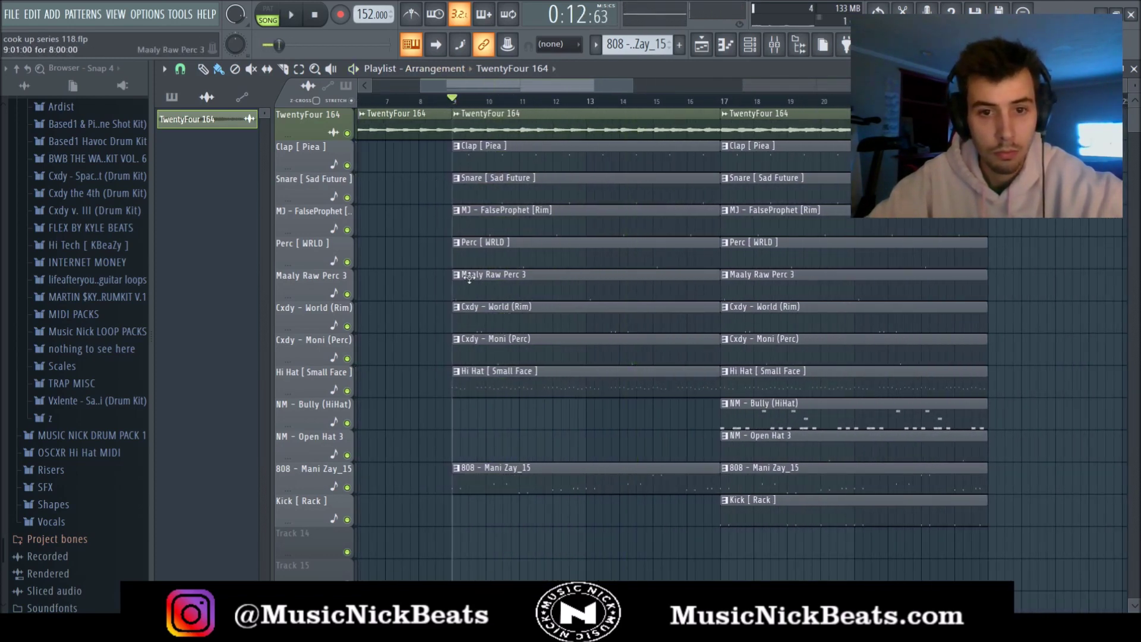
key("space")
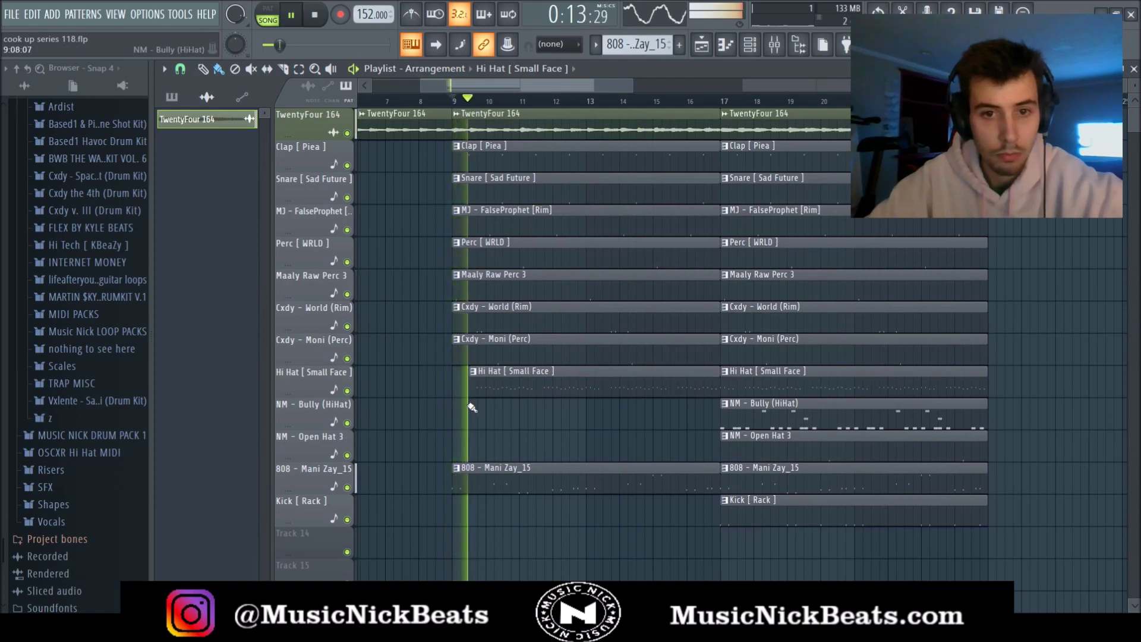
key("space")
key("space")
key("space")
left_click_drag(471, 394, 471, 198)
key("space")
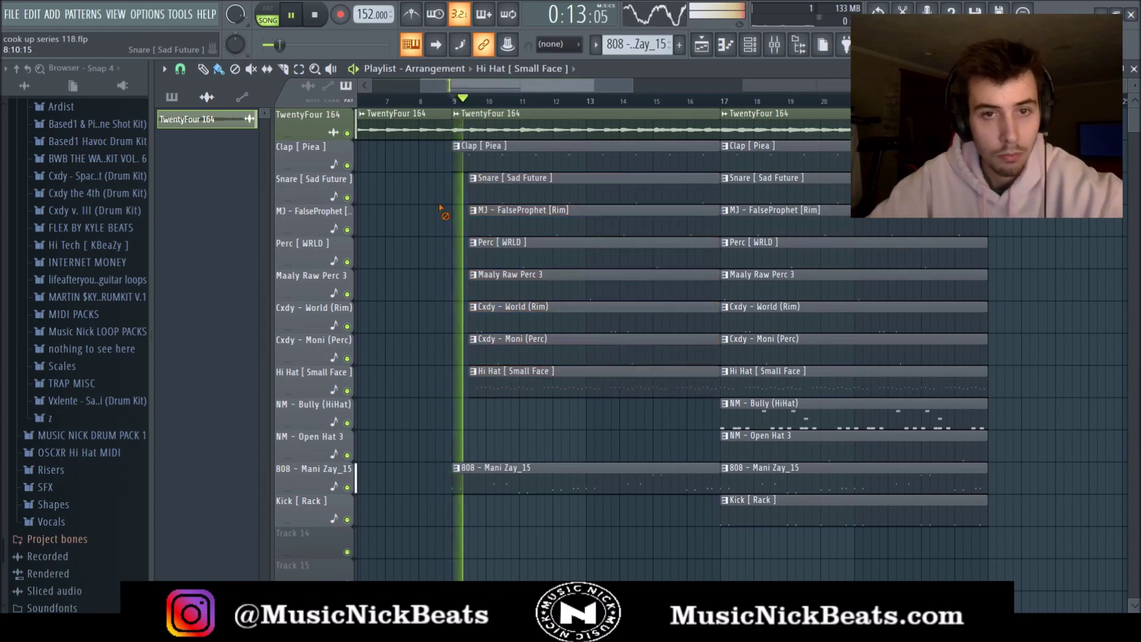
left_click(423, 102)
Step: Lower the Hi Hat [ Small Face ] mixer track to about -14 dB and inspect its Fruity parametric EQ 2 curve
double_click(425, 122)
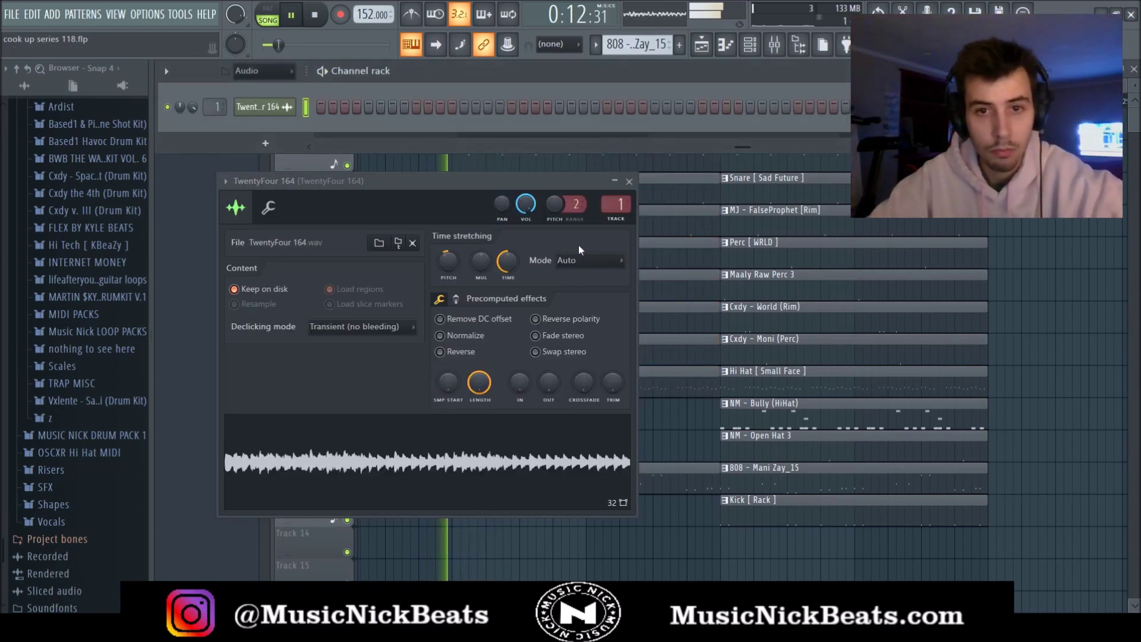
left_click(632, 181)
key("F9")
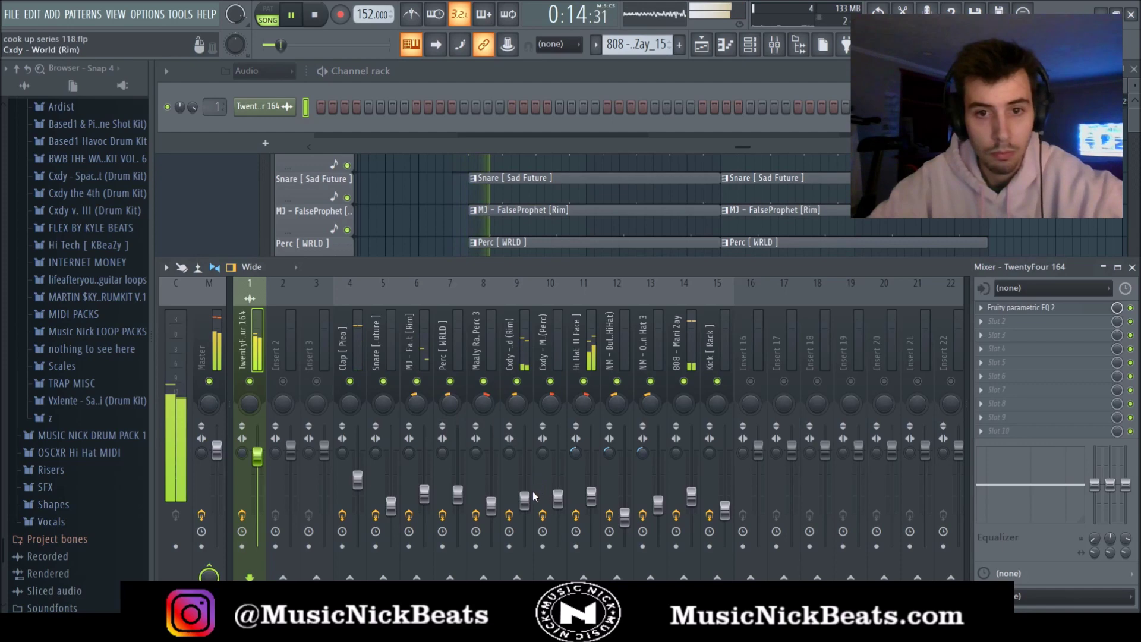
left_click_drag(591, 495, 590, 502)
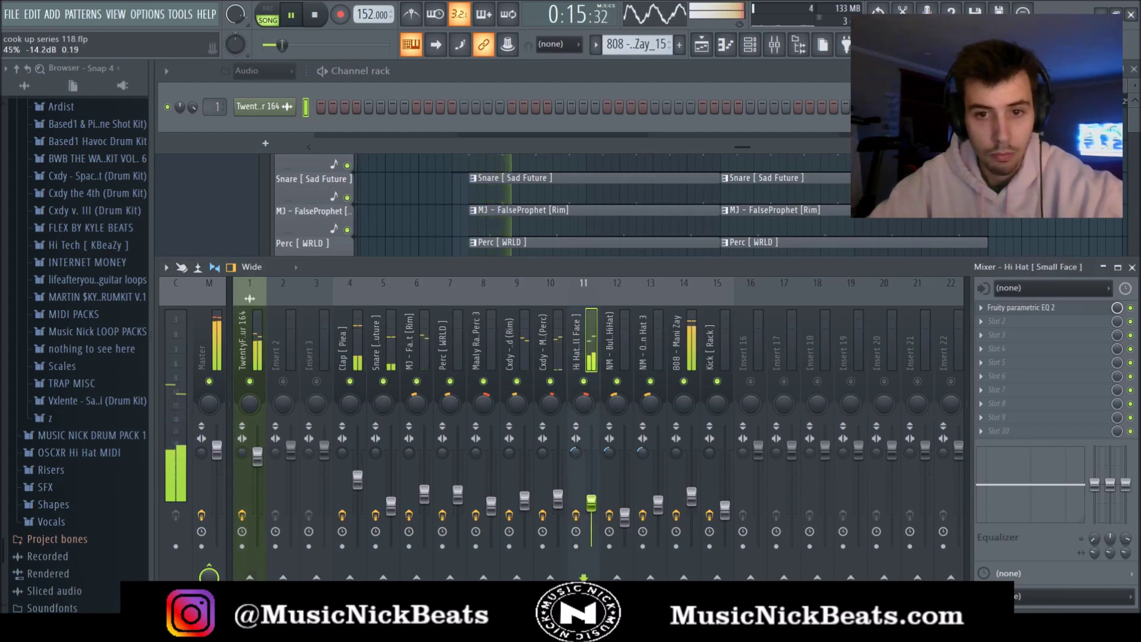
left_click(1037, 308)
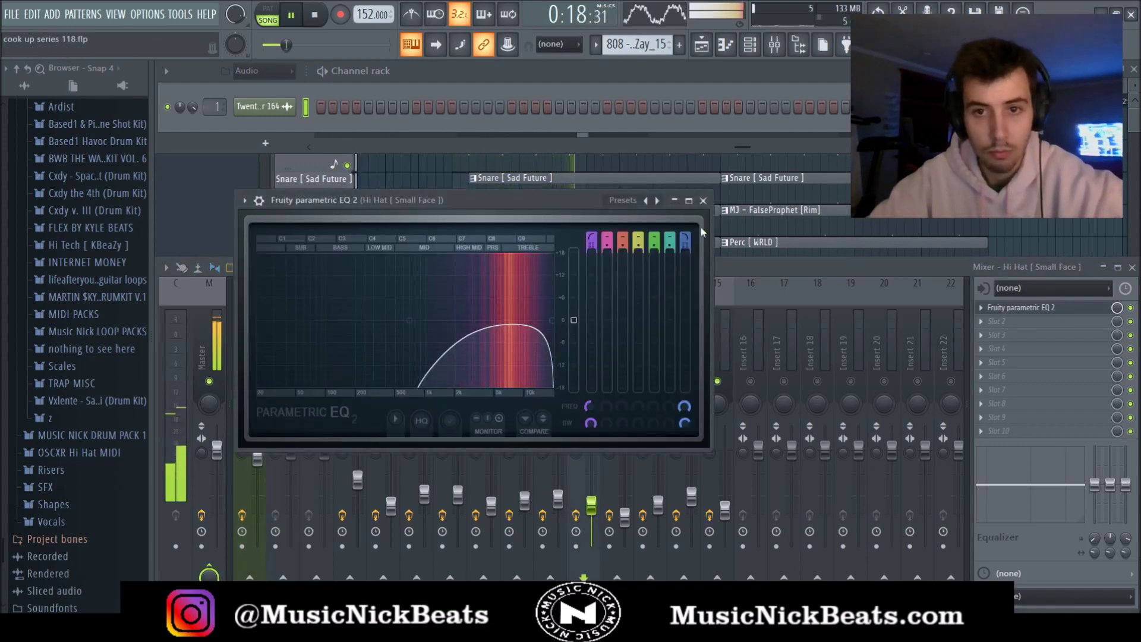
left_click(703, 200)
Step: Check the TwentyFour 164 loop's volume in the mixer, return to the playlist and save the project
key("F5")
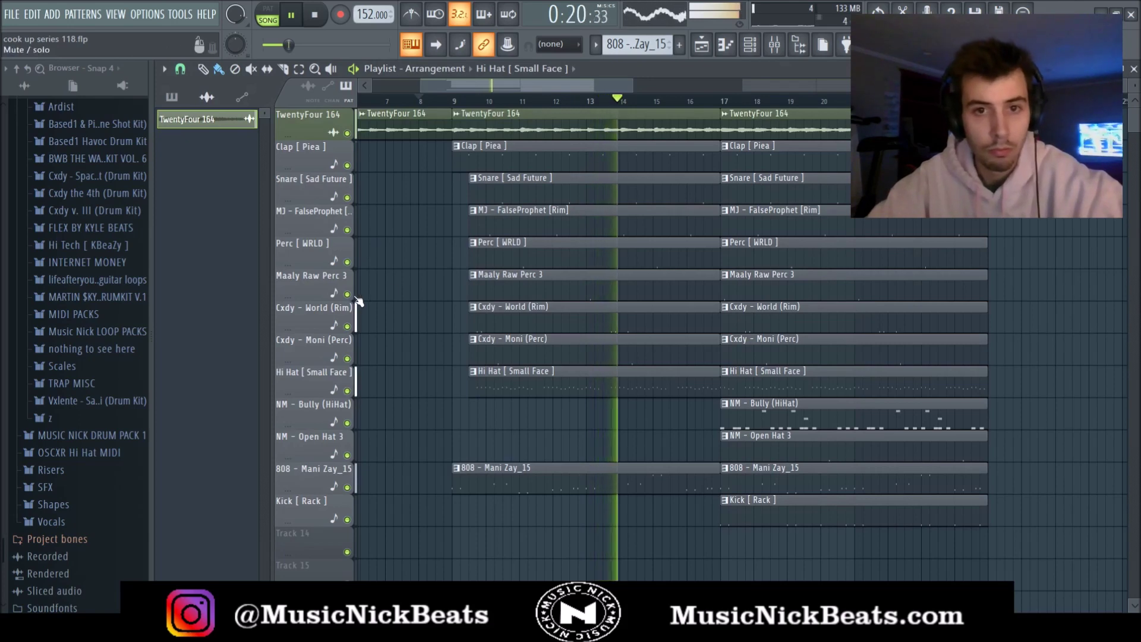
scroll(387, 285, "down", 3)
key("F6")
key("F9")
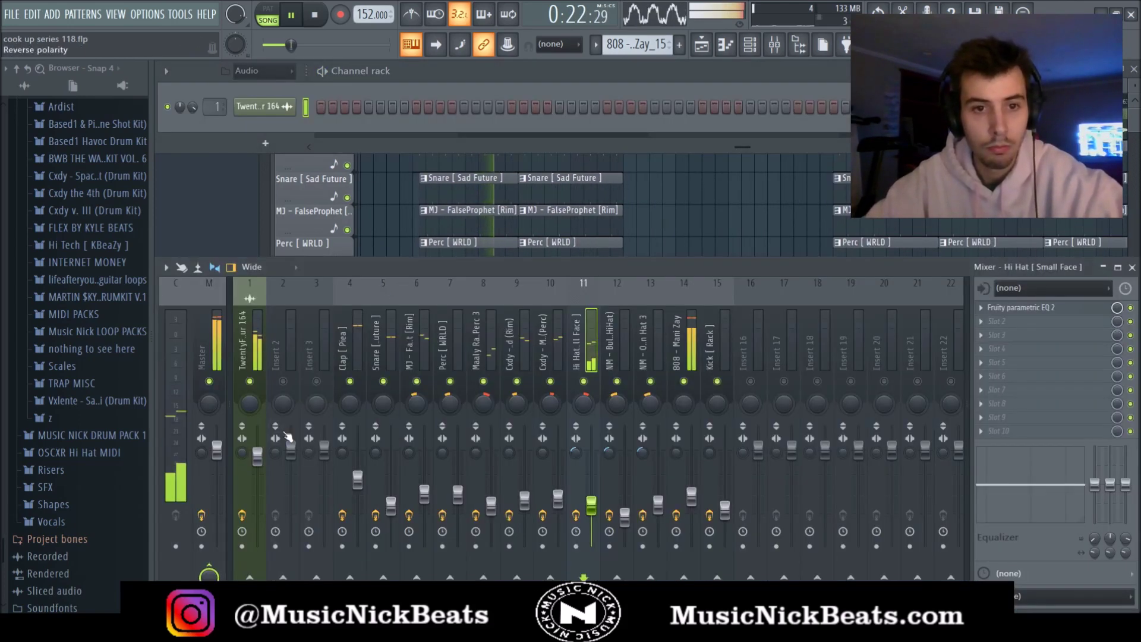
left_click(258, 458)
key("F5")
key("ctrl+s")
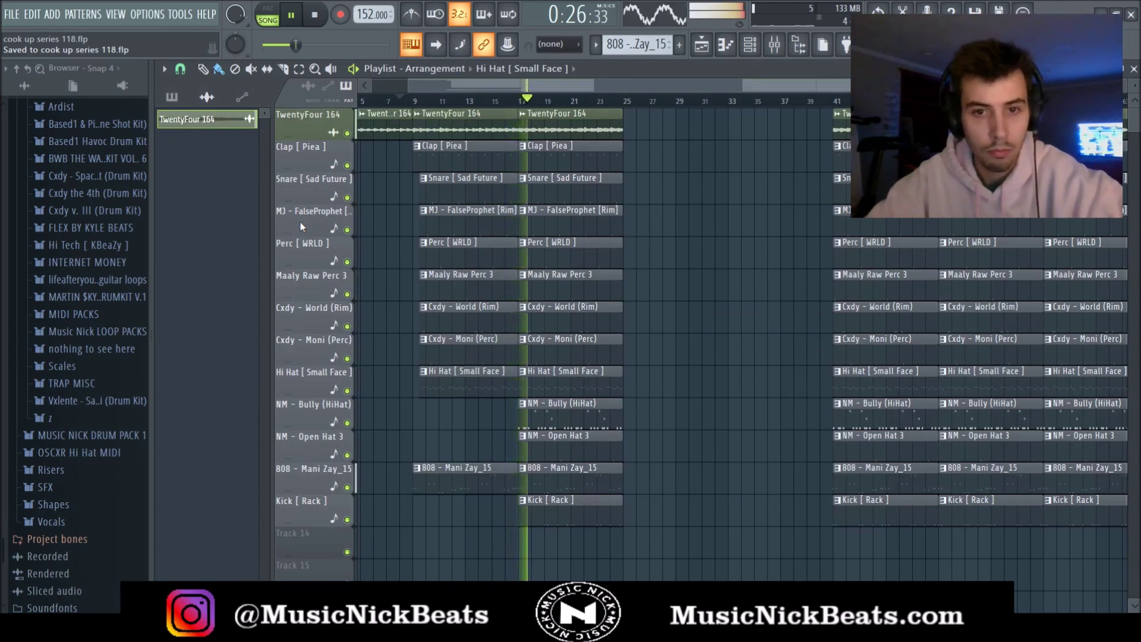
Step: Select all clips of the sections starting at bar 41 and move them to start at bar 65
scroll(692, 207, "down", 2)
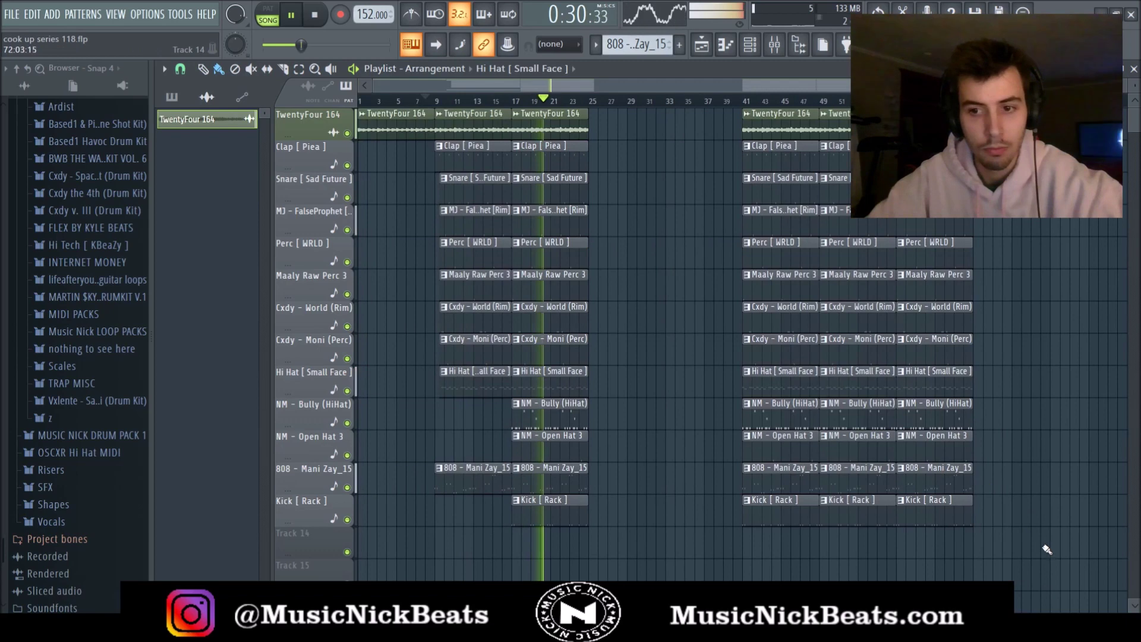
left_click_drag(1050, 553, 742, 107)
left_click_drag(773, 371, 1003, 371)
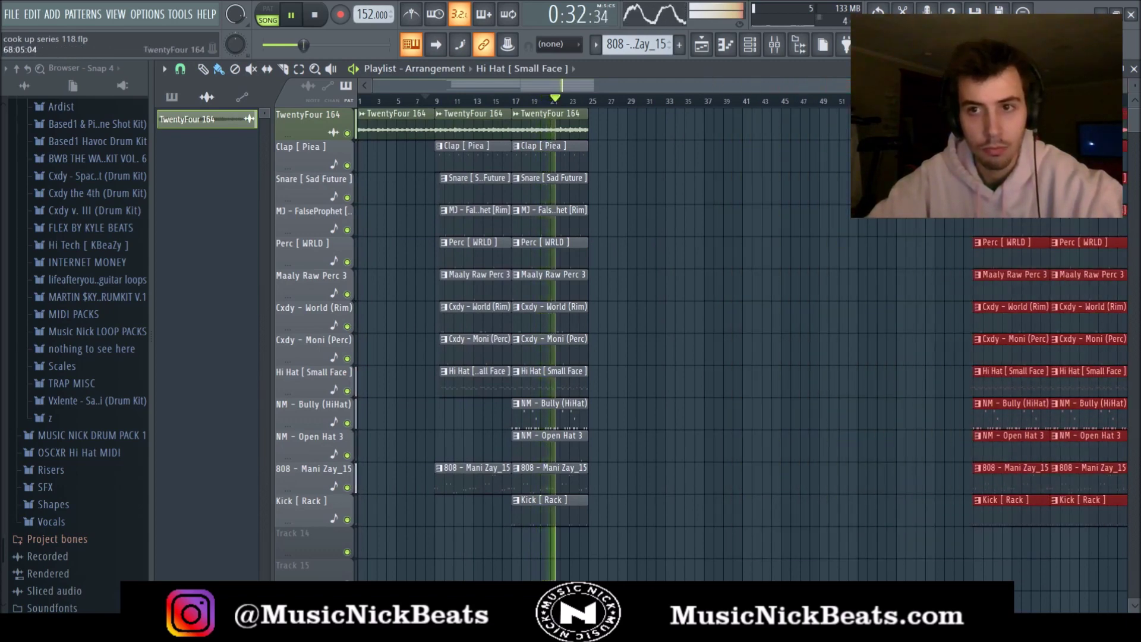
Step: Lower the NM - Open Hat 3 mixer track to about -17.5 dB
key("F6")
key("F9")
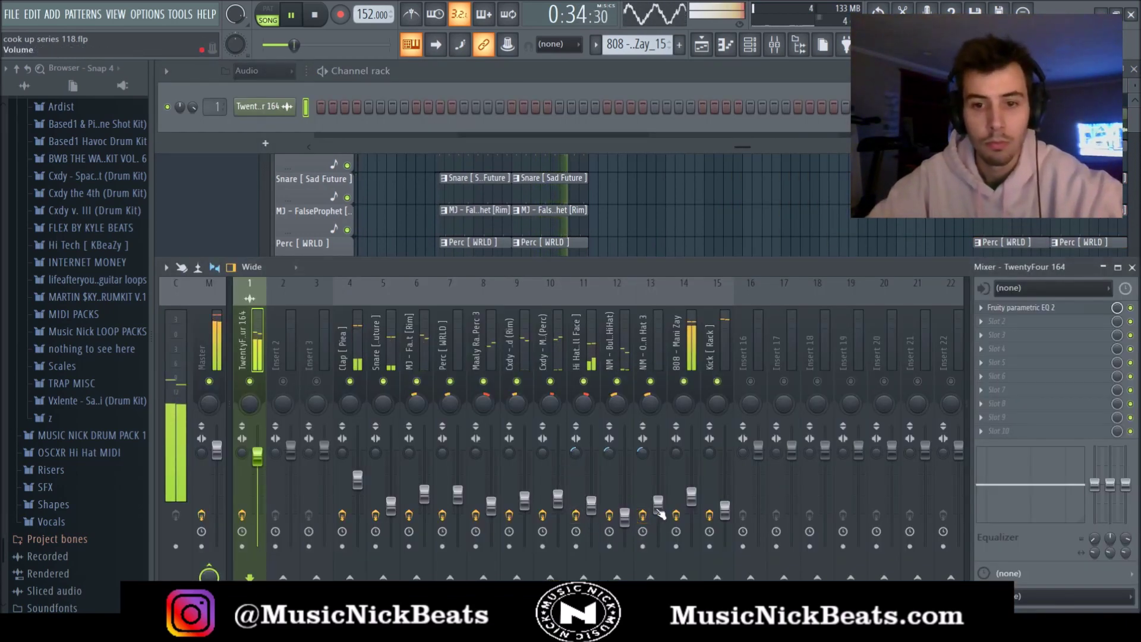
left_click_drag(658, 511, 659, 522)
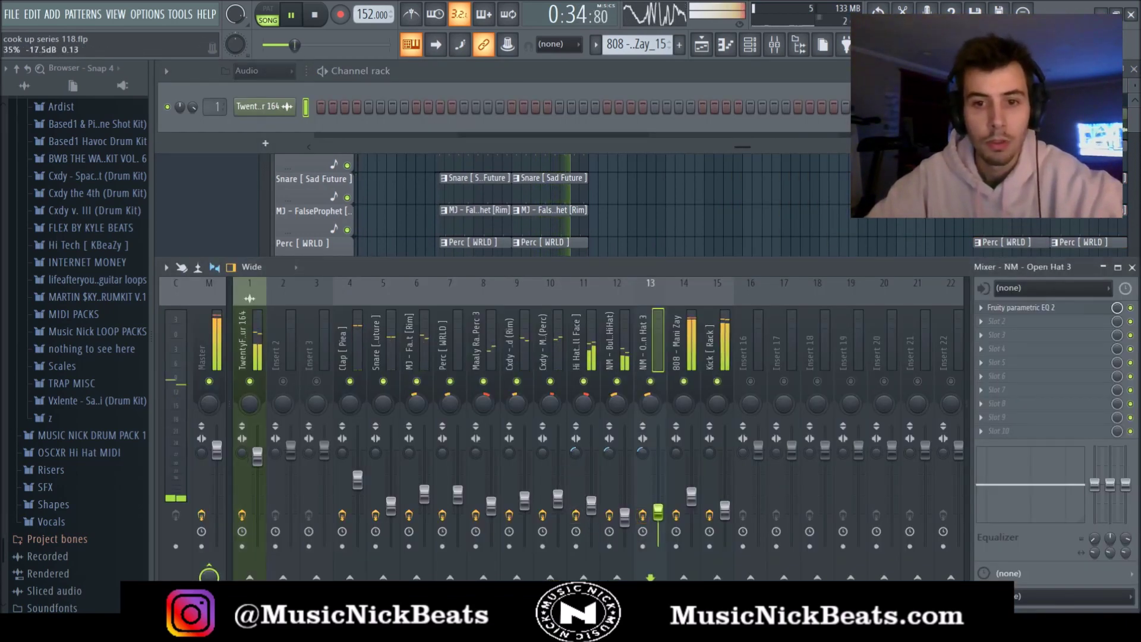
Step: Return to the playlist and save the project
left_click(308, 195)
key("ctrl+s")
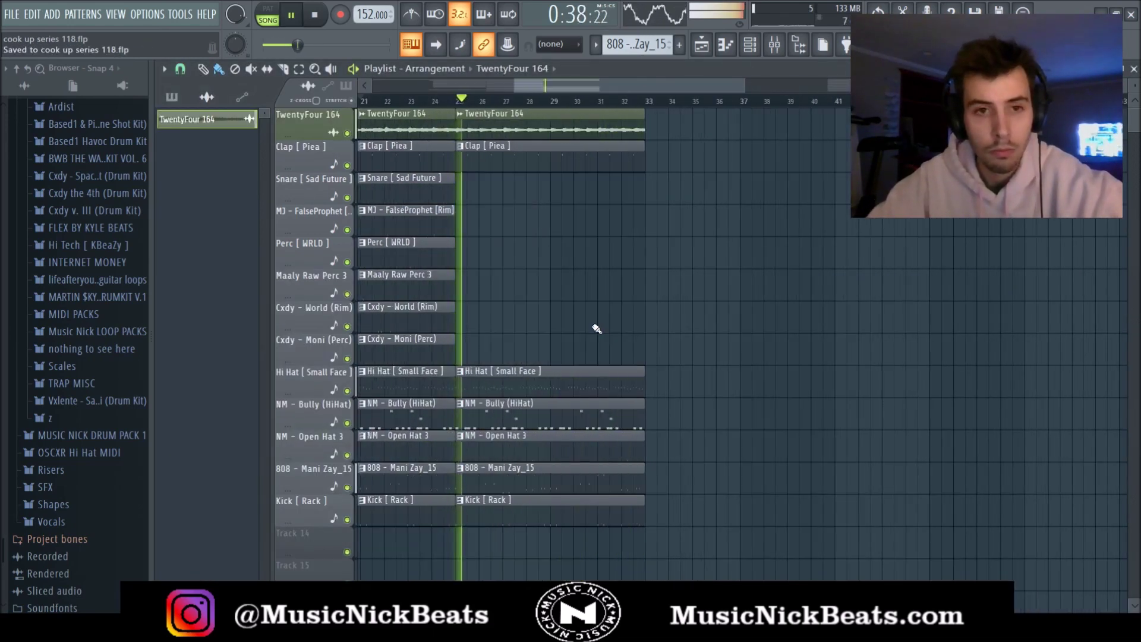
Step: Copy the loop, drum and 808 clips of the section at bar 9 to start at bar 33
scroll(694, 229, "down", 3)
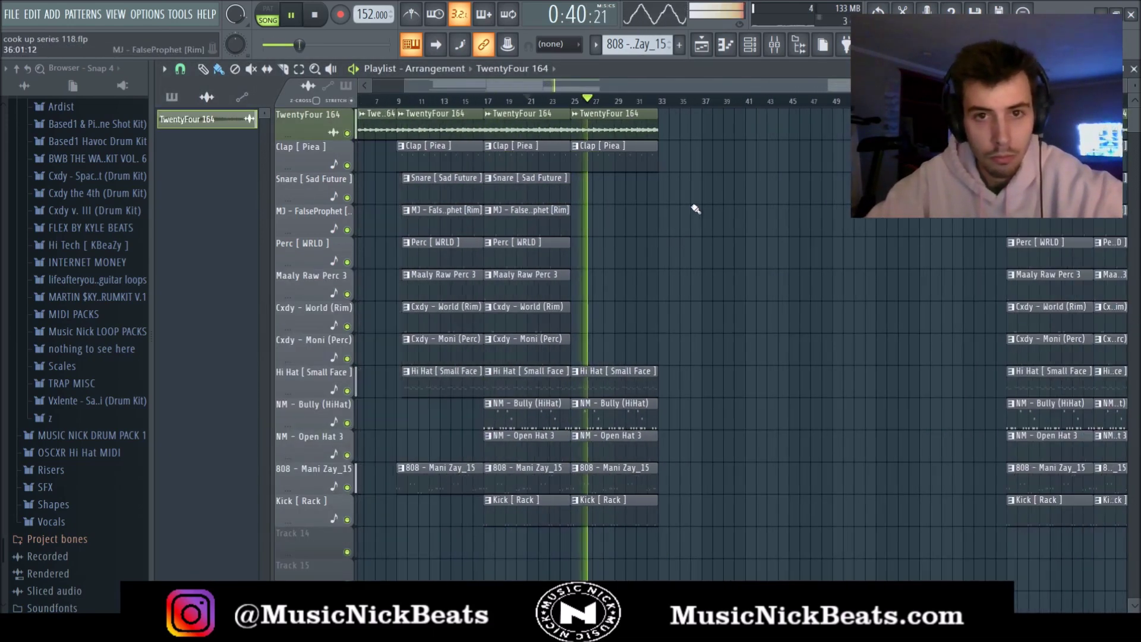
scroll(739, 178, "down", 3)
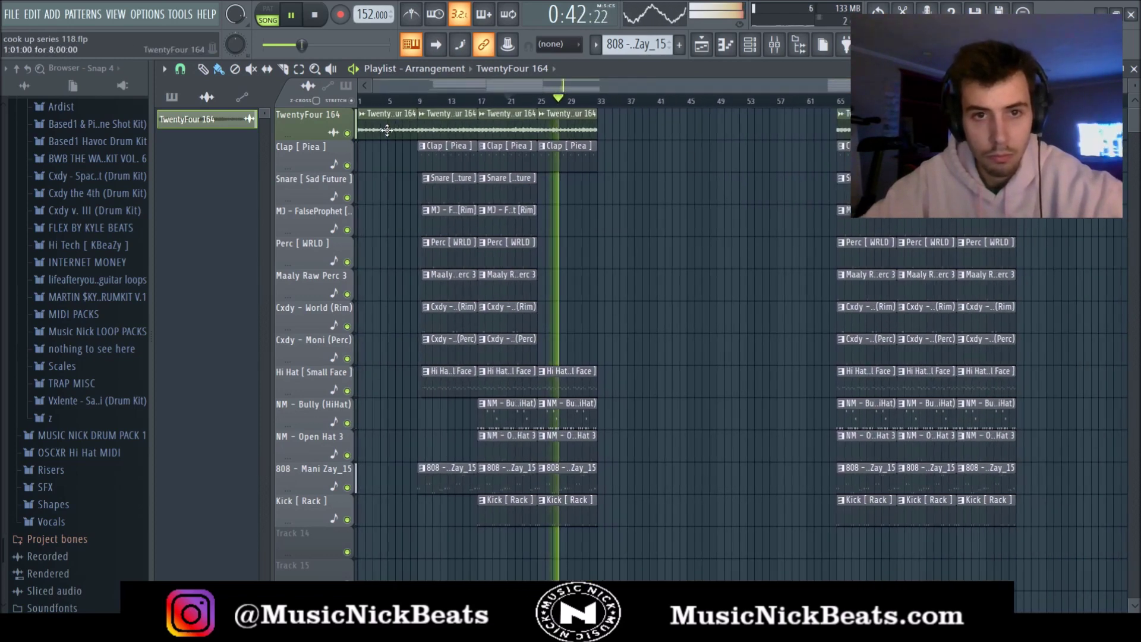
left_click_drag(452, 519, 630, 167)
scroll(696, 228, "up", 3)
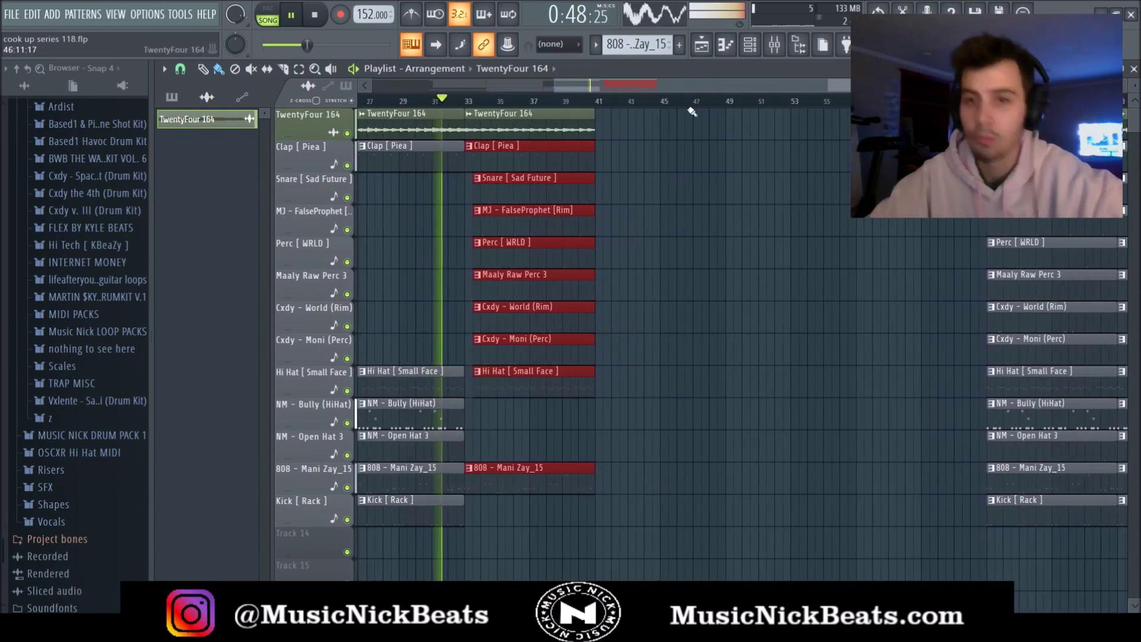
scroll(749, 181, "down", 1)
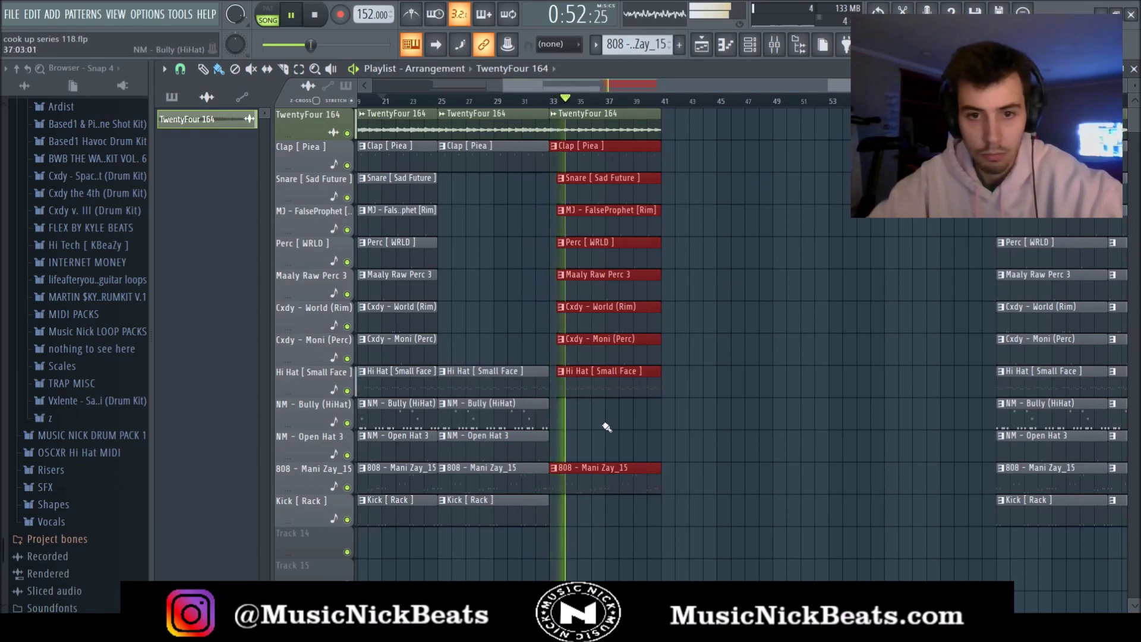
scroll(829, 277, "down", 2)
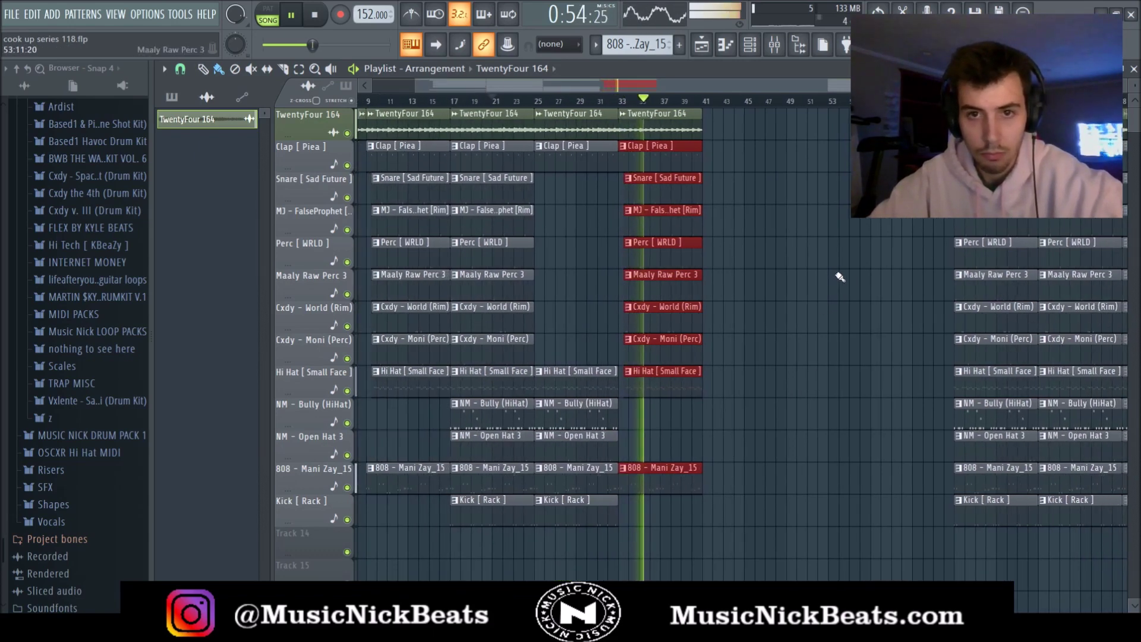
left_click(756, 479)
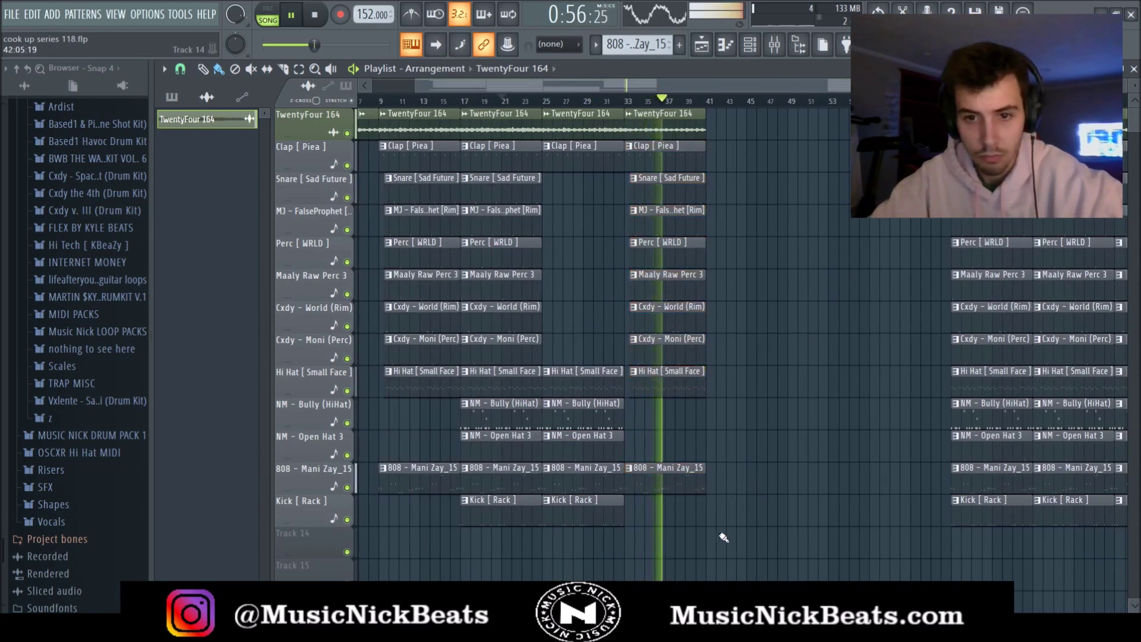
Step: Duplicate all clips of the section at bar 33 to start at bar 41, and clear the selection
left_click_drag(720, 534, 621, 110)
key("ctrl+b")
left_click_drag(763, 129, 742, 129)
left_click(822, 147)
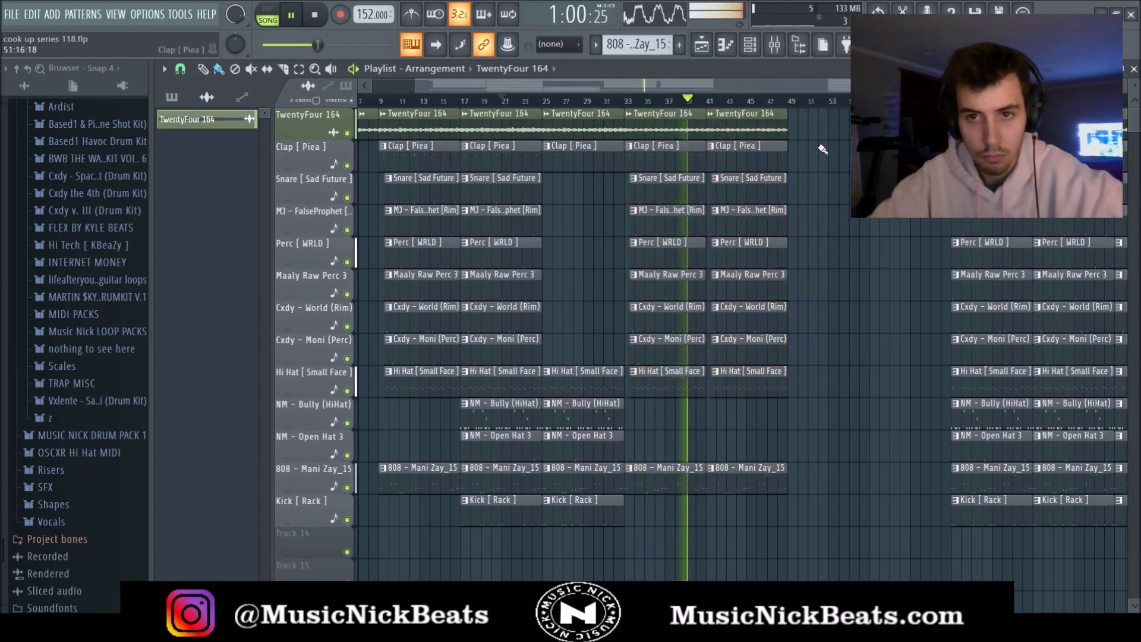
Step: Move the spare sections starting at bar 65 further along the playlist, to around bar 93
scroll(822, 148, "up", 2)
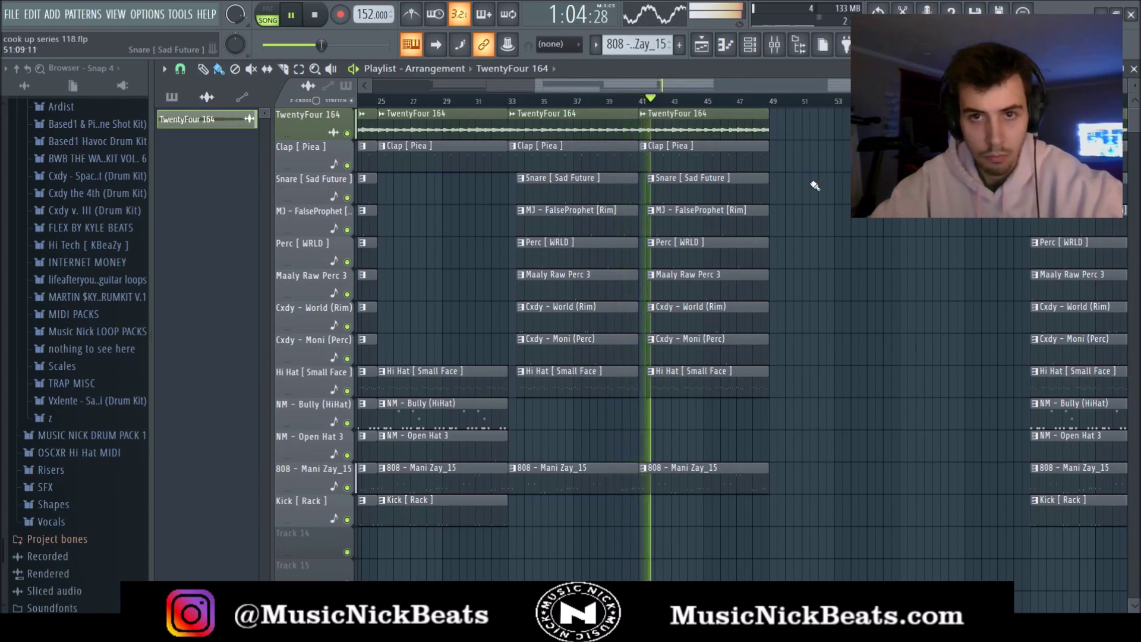
scroll(810, 185, "down", 3)
scroll(786, 286, "down", 1)
left_click_drag(1037, 562, 1015, 126)
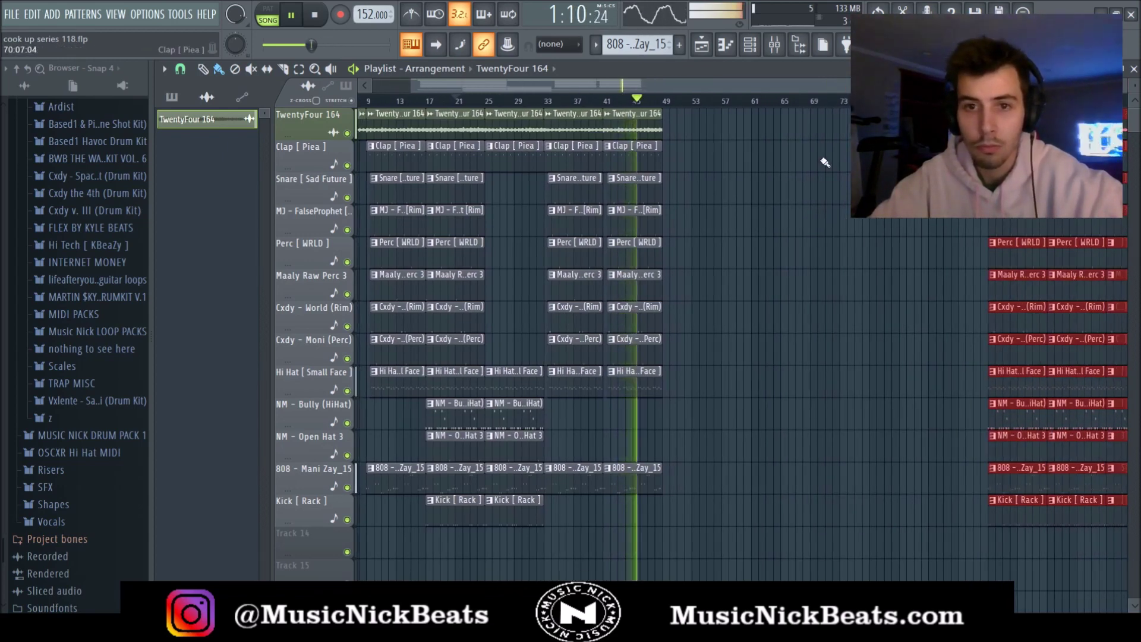
Step: Place another TwentyFour 164 loop at bar 49 and add an 808 - Mani Zay_15 tail there, shortened to 0:04:00
scroll(637, 159, "down", 1)
left_click(692, 124)
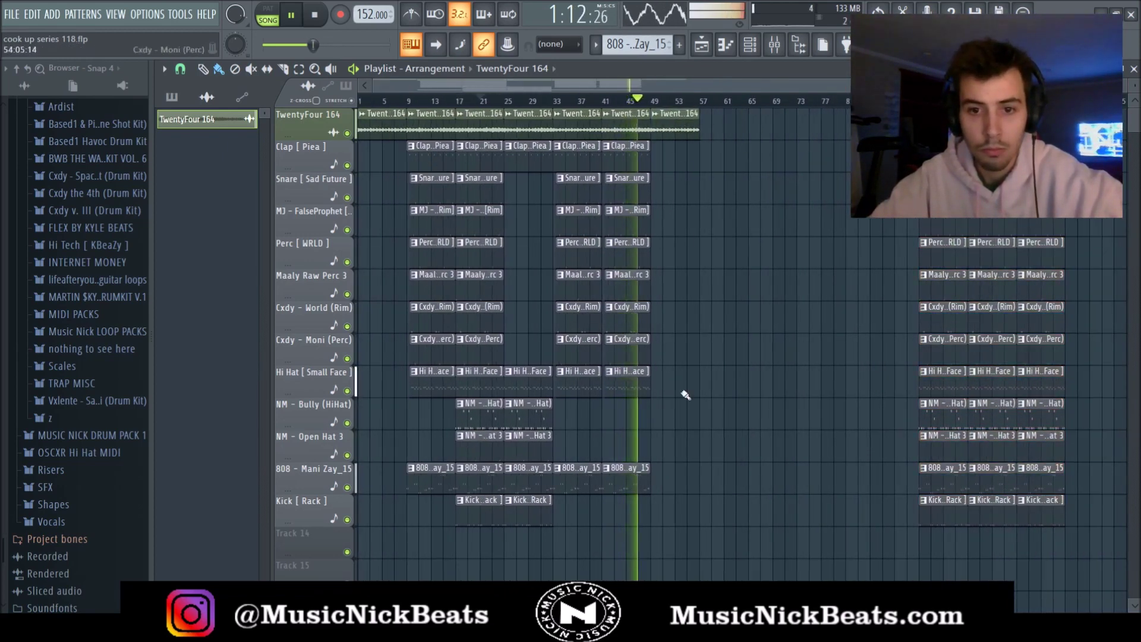
scroll(685, 394, "up", 2)
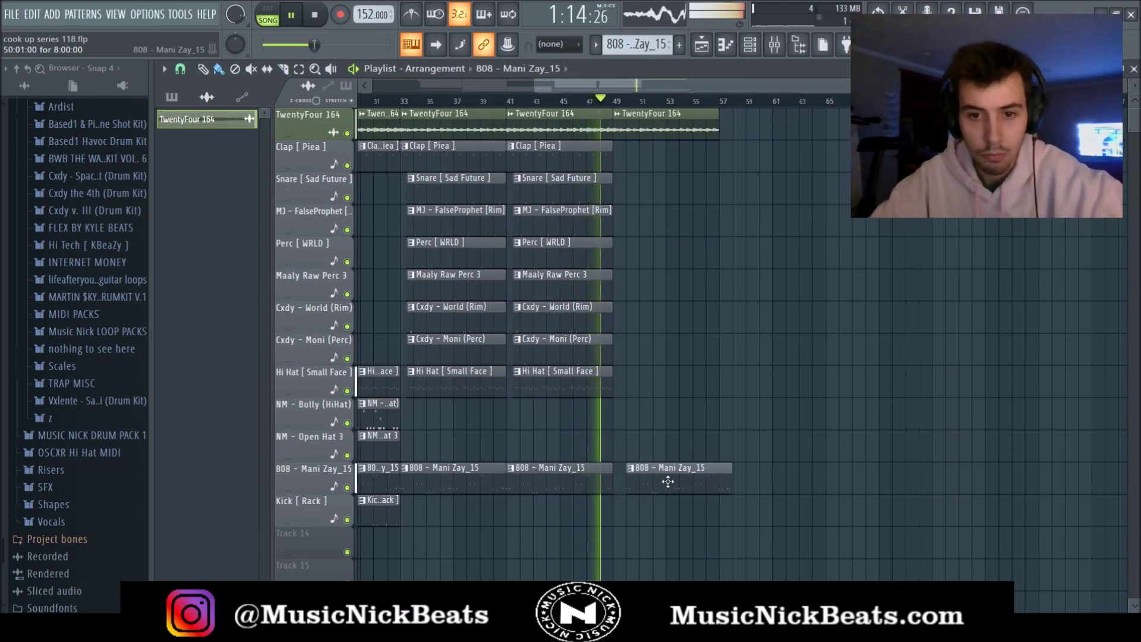
right_click(668, 484)
scroll(573, 473, "up", 1)
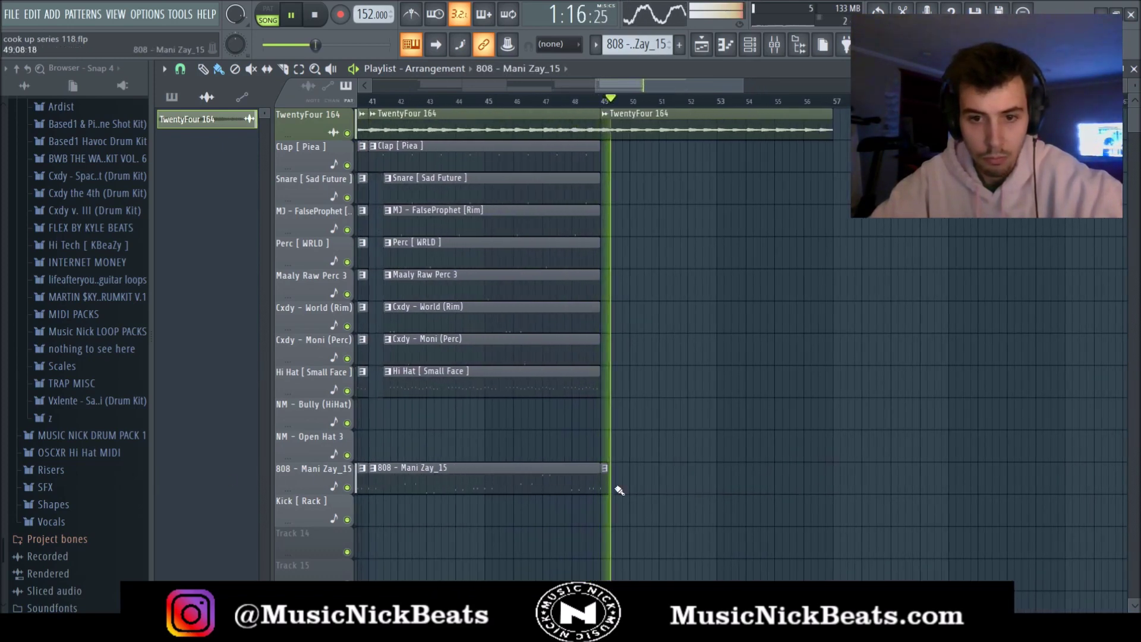
left_click_drag(611, 484, 608, 483)
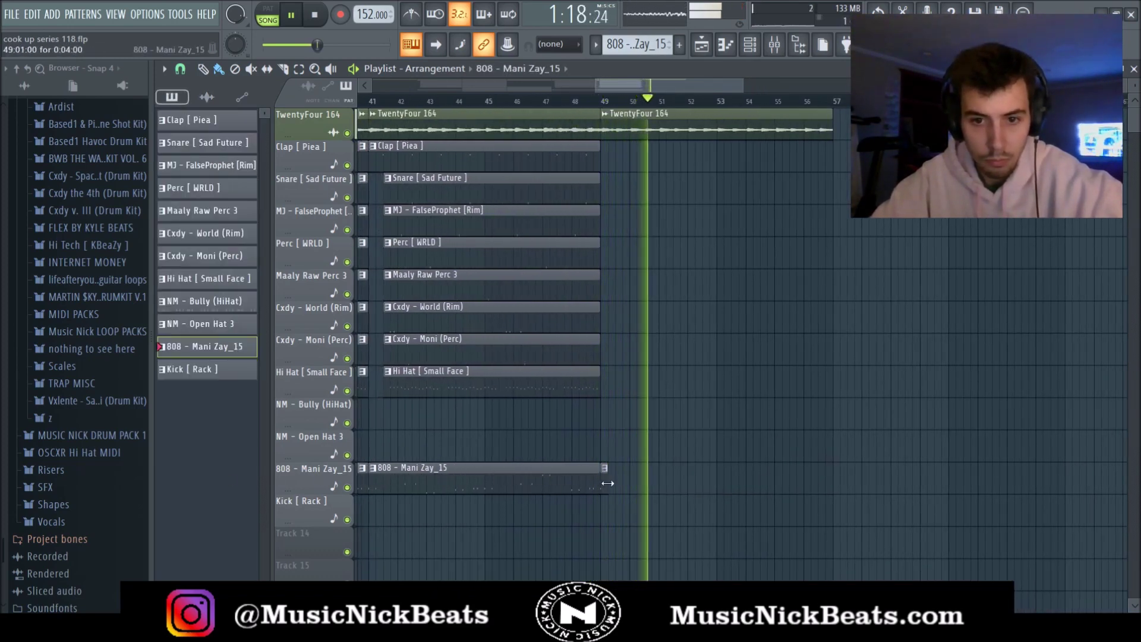
scroll(697, 420, "down", 5)
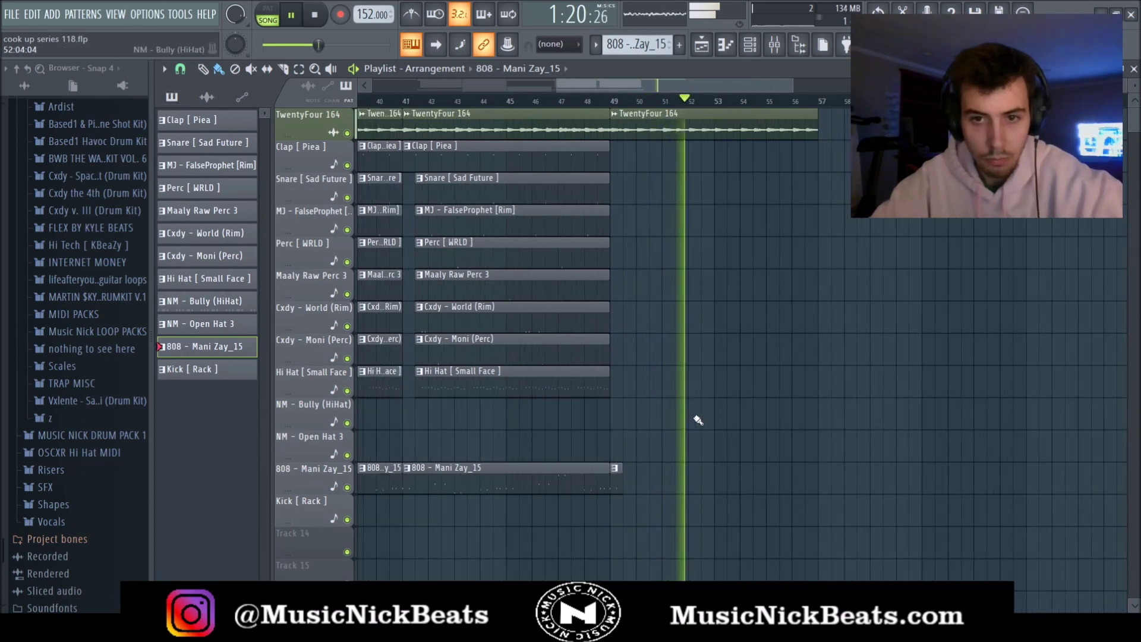
Step: Delete the spare sections around bar 93 and duplicate the clips of bars 9 to 57 to start at bar 57
left_click_drag(865, 558, 1103, 284)
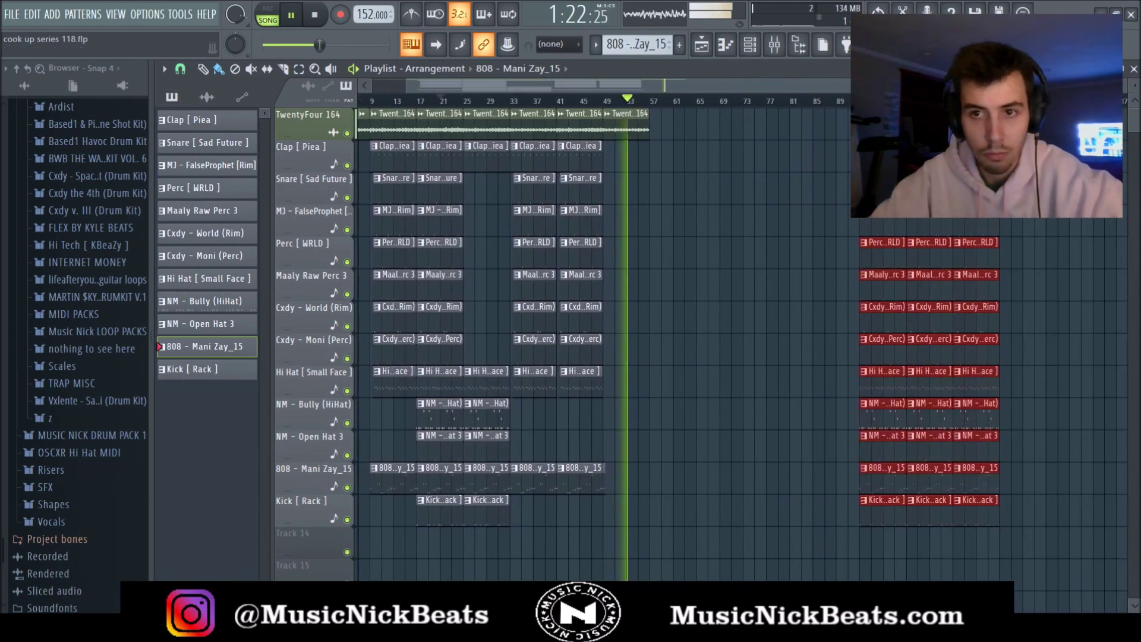
key("Delete")
left_click_drag(855, 524, 419, 28)
key("ctrl+b")
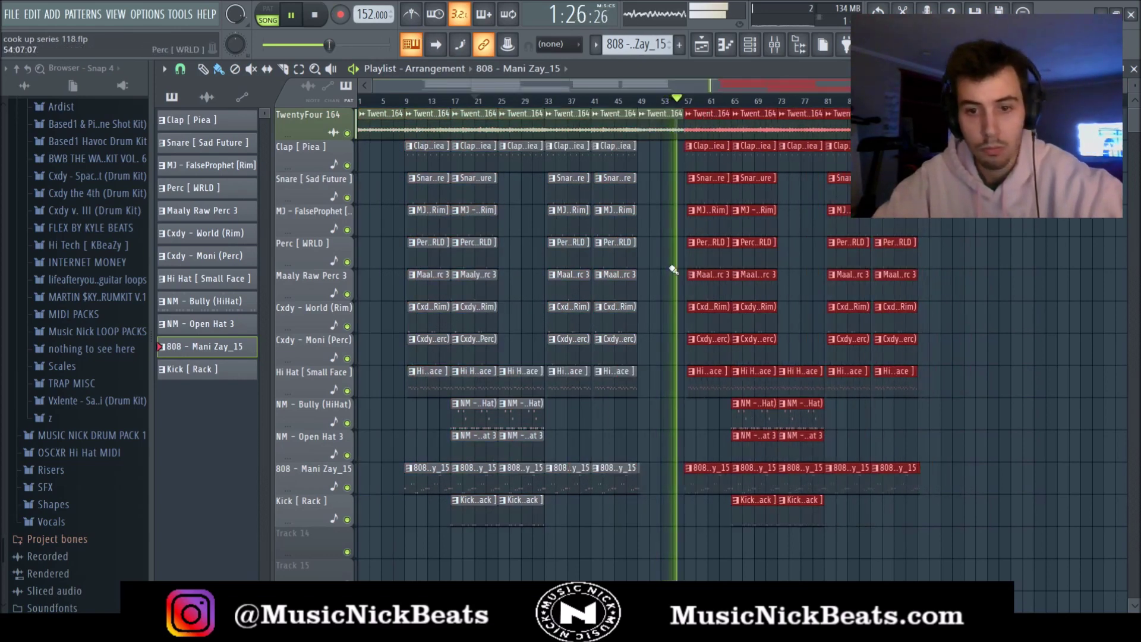
left_click(850, 481)
Step: Duplicate the clips of bars 57 to 73 and place the copy starting at bar 105
left_click_drag(783, 544, 687, 104)
key("ctrl+b")
left_click_drag(1098, 357, 985, 357)
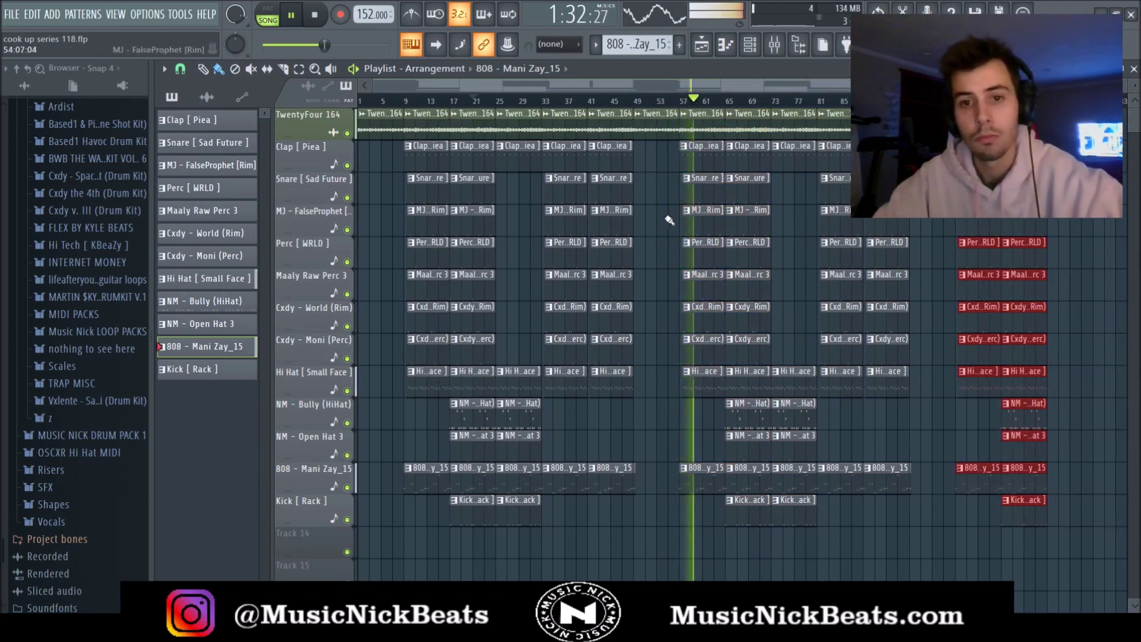
Step: Play the song from around bar 89 and delete the TwentyFour 164 clip at bar 97
scroll(685, 204, "right", 10)
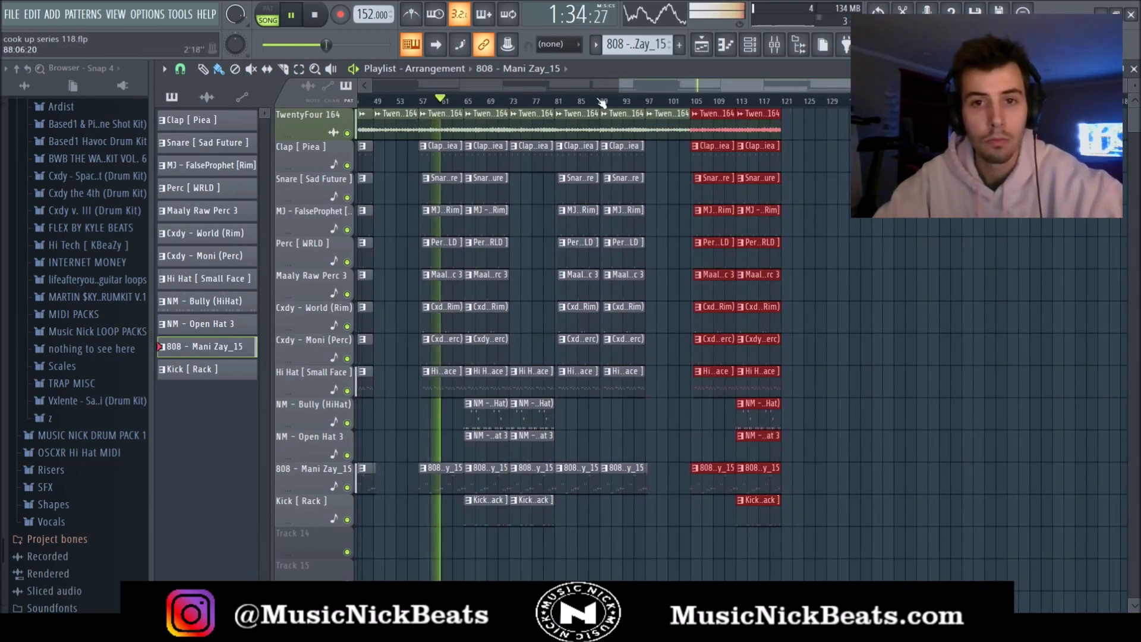
left_click(604, 104)
scroll(604, 105, "up", 4)
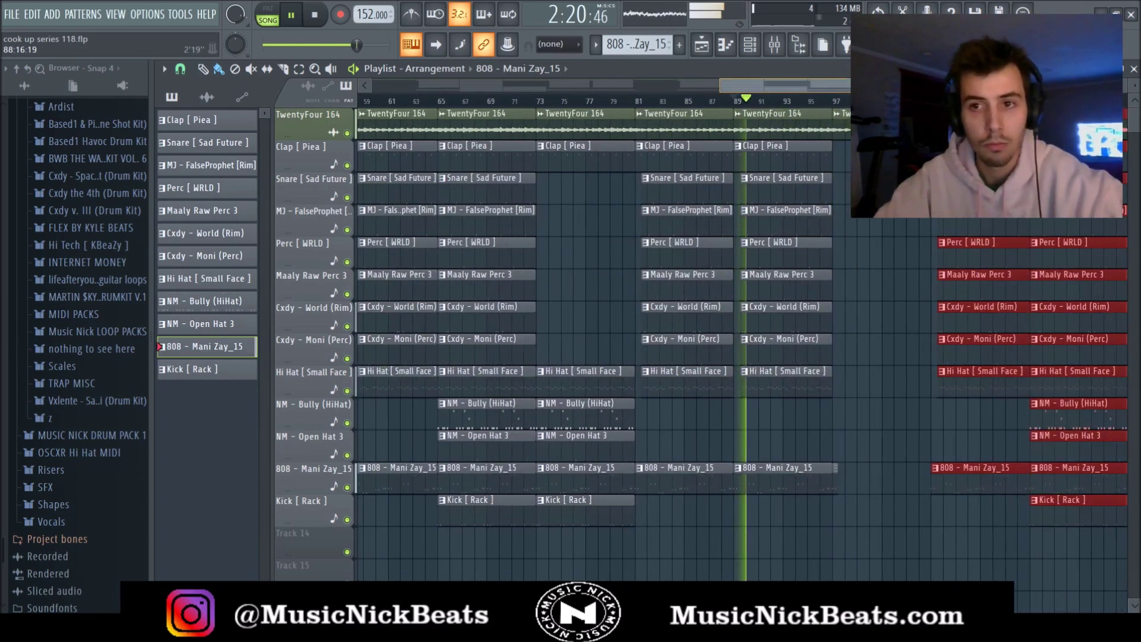
right_click(702, 129)
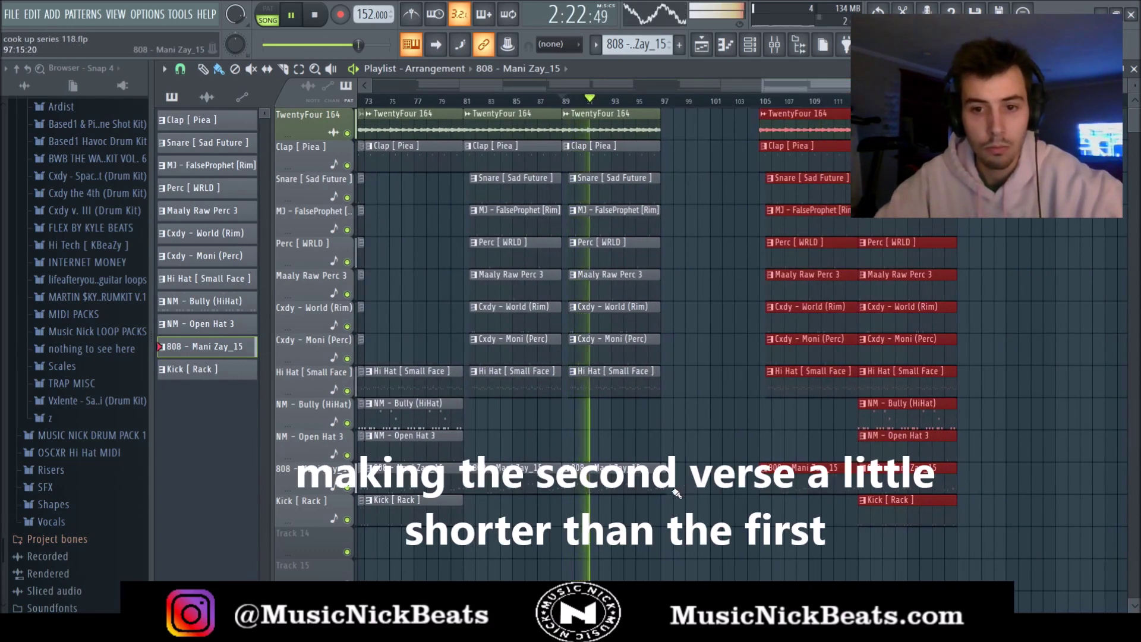
Step: Shorten the drum and 808 clips of the section at bar 89 so they end at bar 95
left_click_drag(680, 515, 564, 138)
scroll(677, 172, "up", 2)
left_click_drag(657, 172, 624, 171)
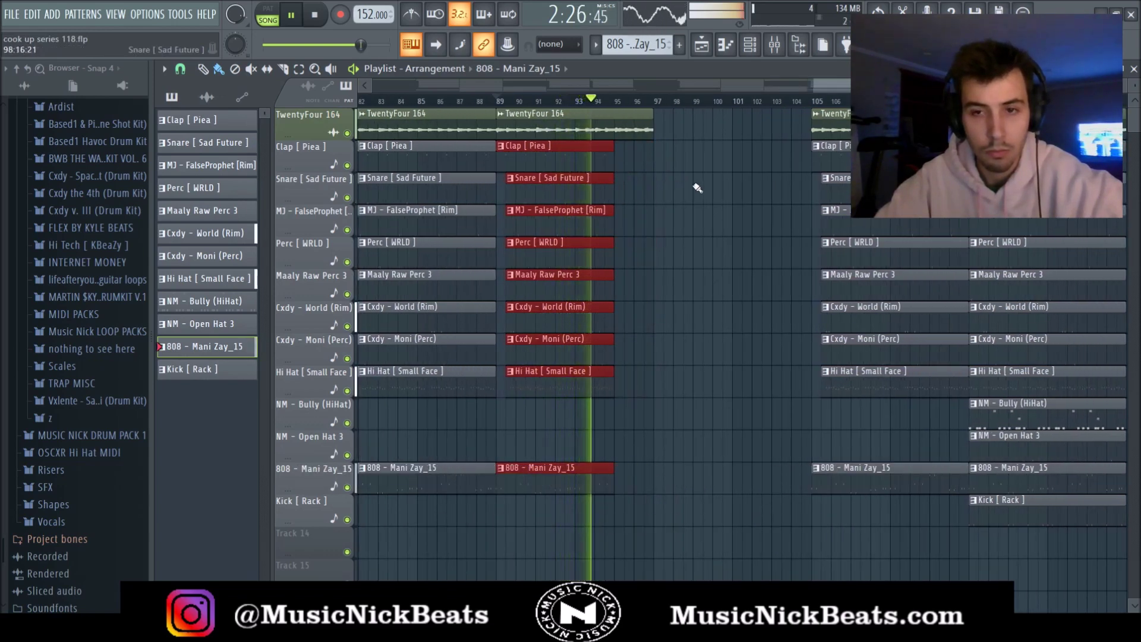
Step: Move the two sections at bar 105 to start at bar 97 and place another TwentyFour 164 loop at bar 113
scroll(624, 171, "down", 3)
left_click_drag(1041, 557, 777, 146)
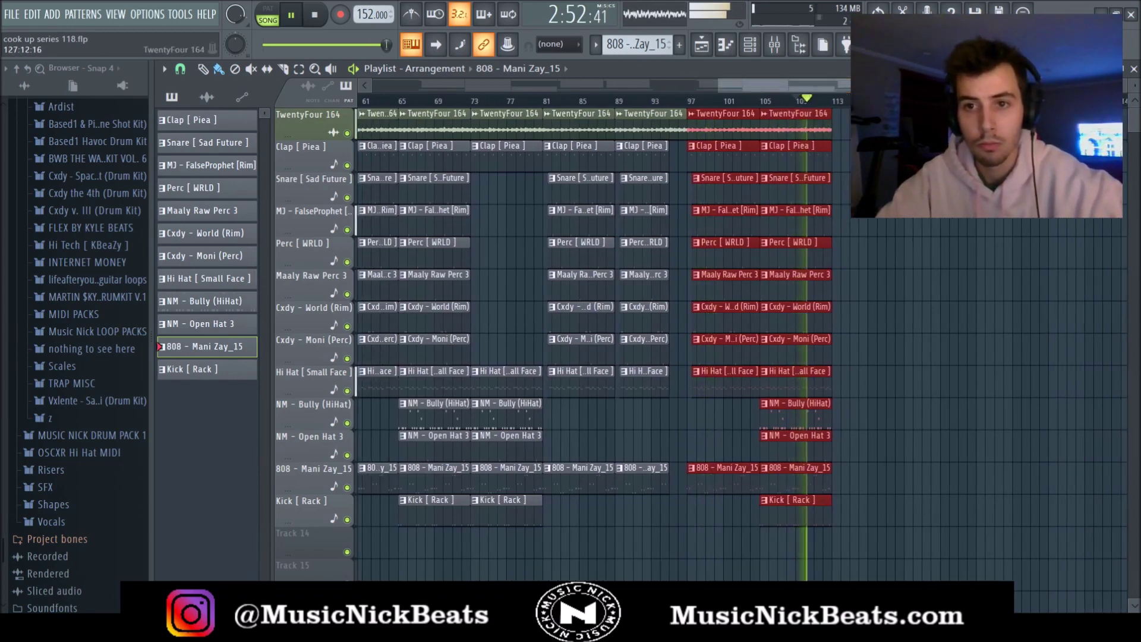
left_click(859, 115)
Step: Add a short 808 - Mani Zay_15 tail at bar 113 and remove the Kick [ Rack ] clip copied with it
left_click_drag(773, 523, 843, 491)
key("ctrl+b")
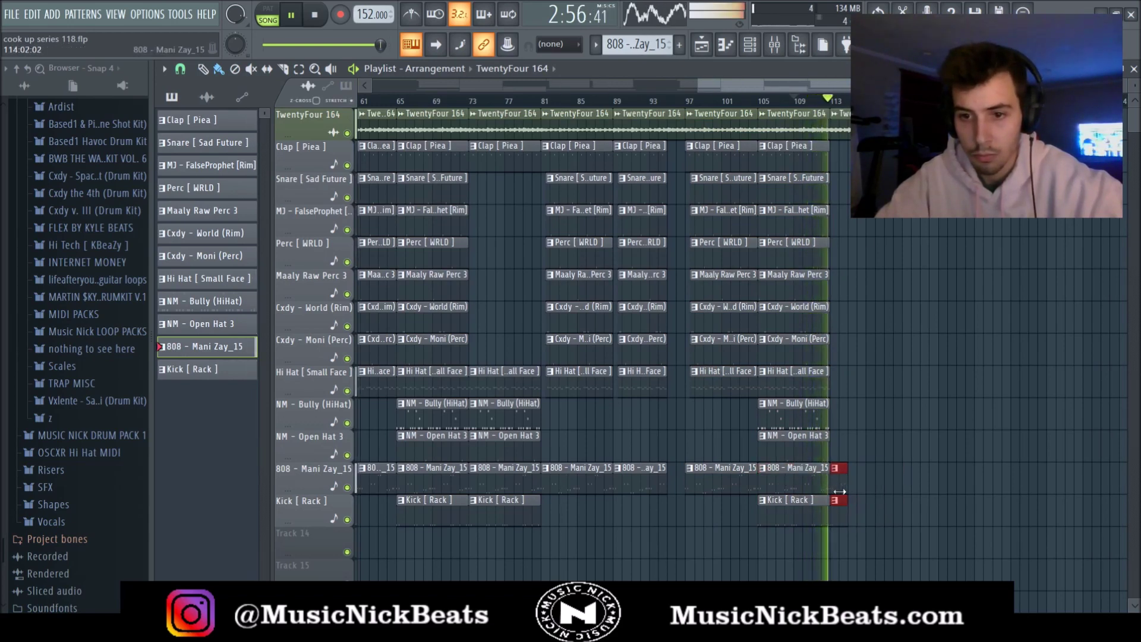
scroll(876, 486, "up", 4)
right_click(875, 500)
scroll(911, 336, "down", 2)
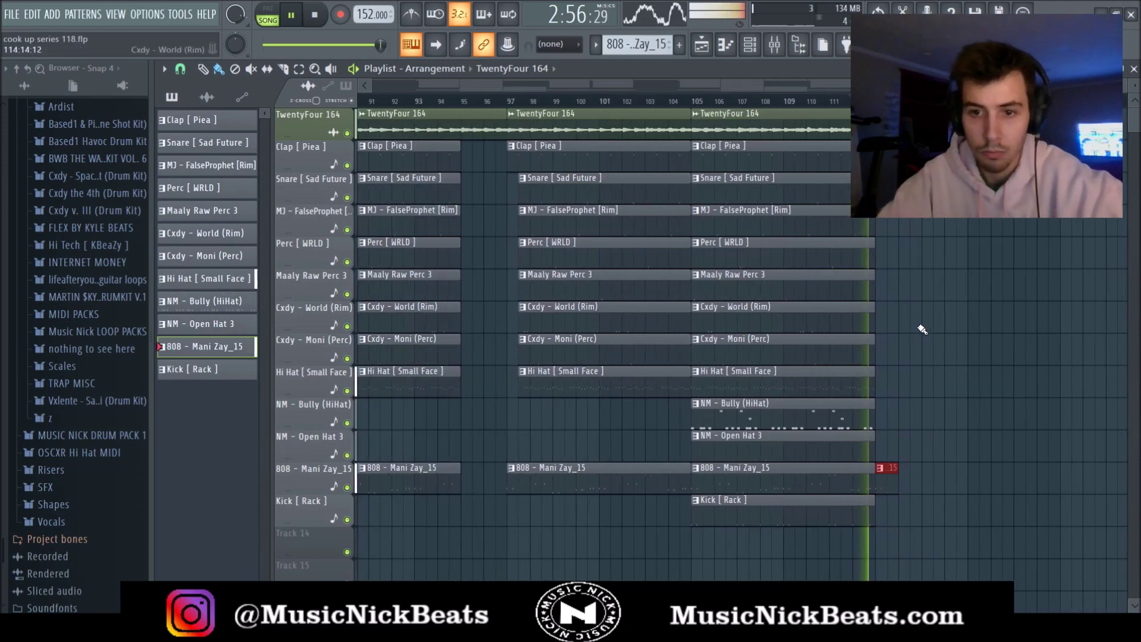
Step: Review the whole arrangement while the ending plays, and stop playback
scroll(951, 179, "down", 2)
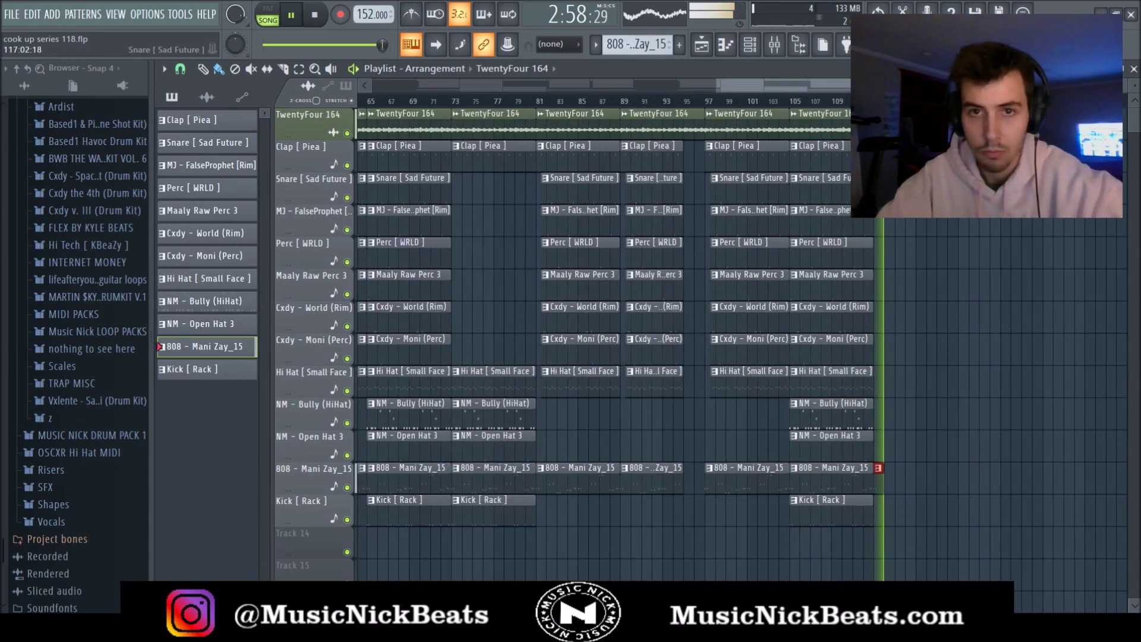
scroll(951, 178, "down", 4)
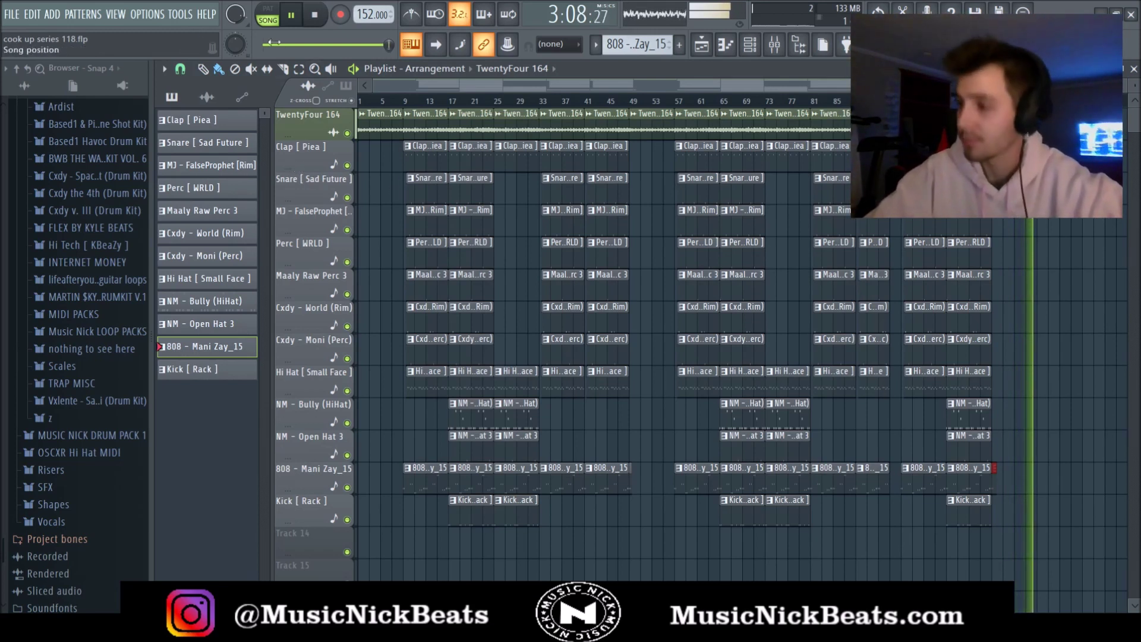
left_click(326, 15)
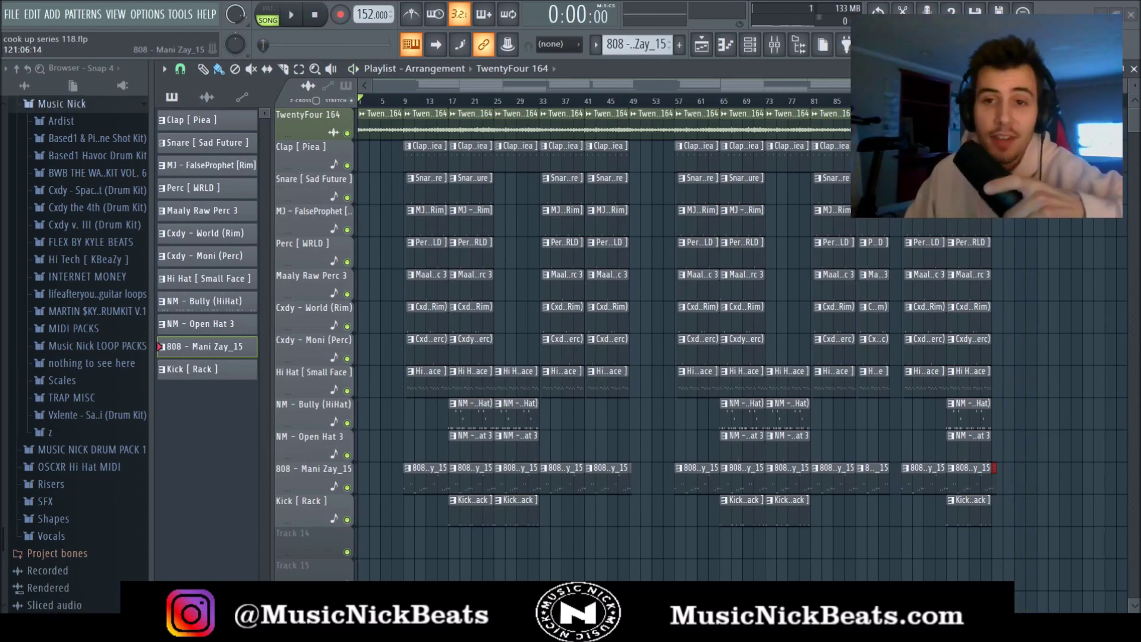